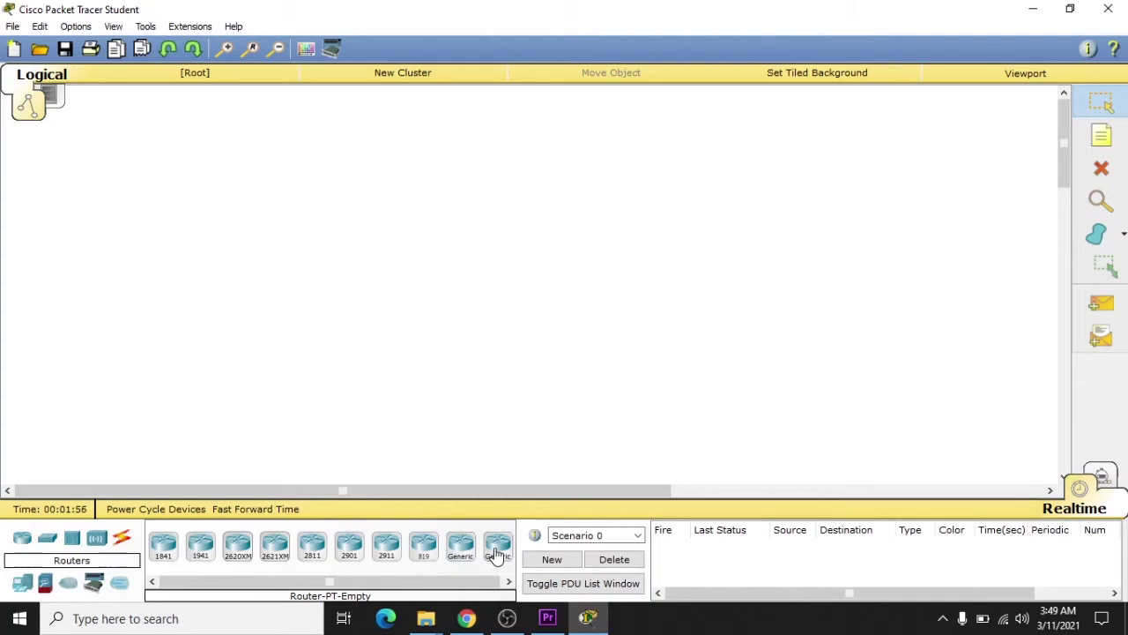
Place three Router-PT-Empty routers spaced apart across the empty logical workspace
left_click(497, 551)
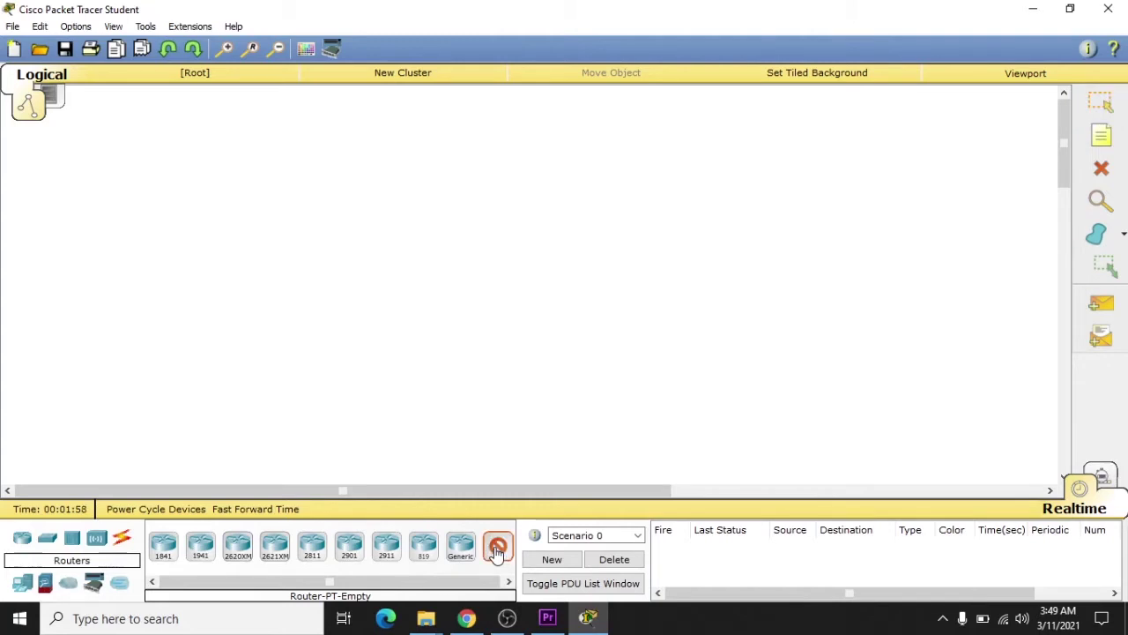
left_click(162, 254)
left_click(162, 254)
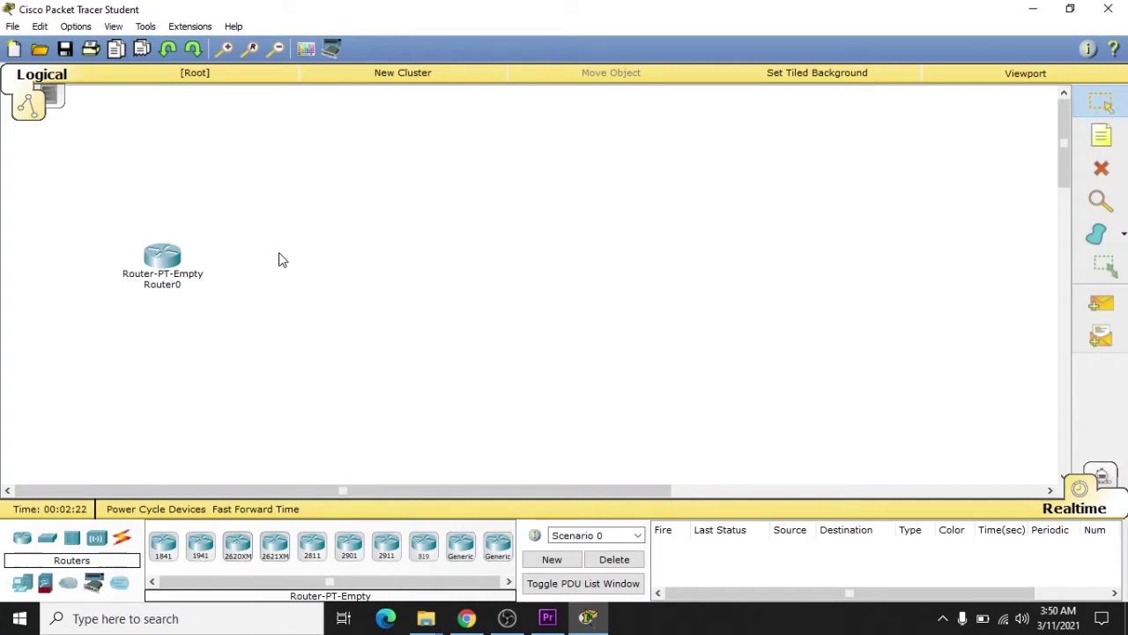
left_click_drag(164, 255, 155, 214)
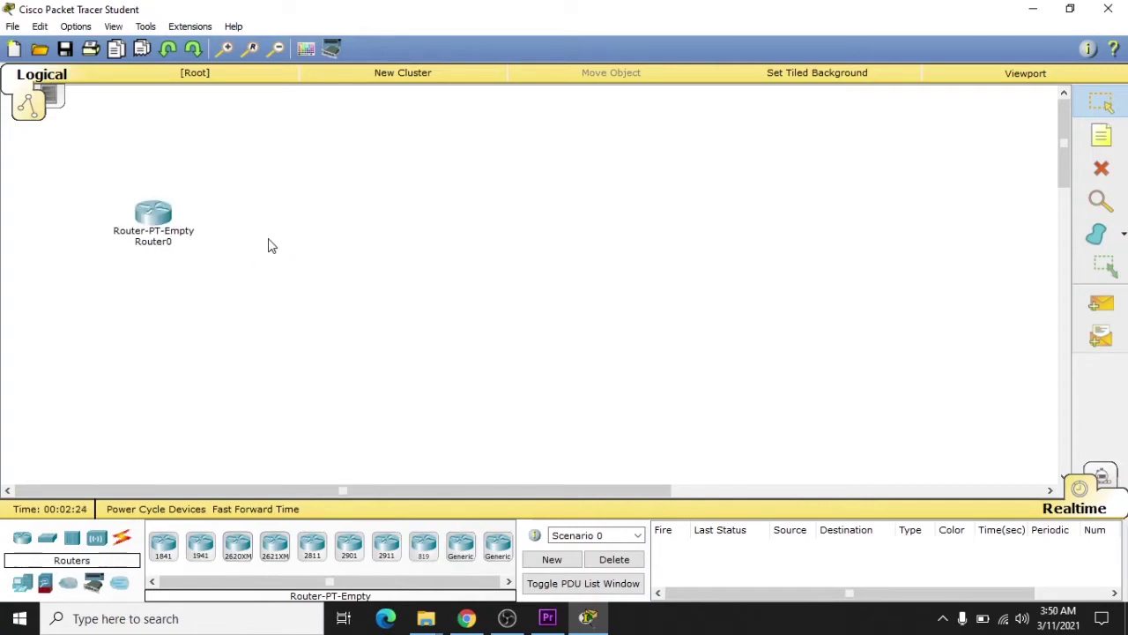
left_click(502, 569)
left_click(352, 150)
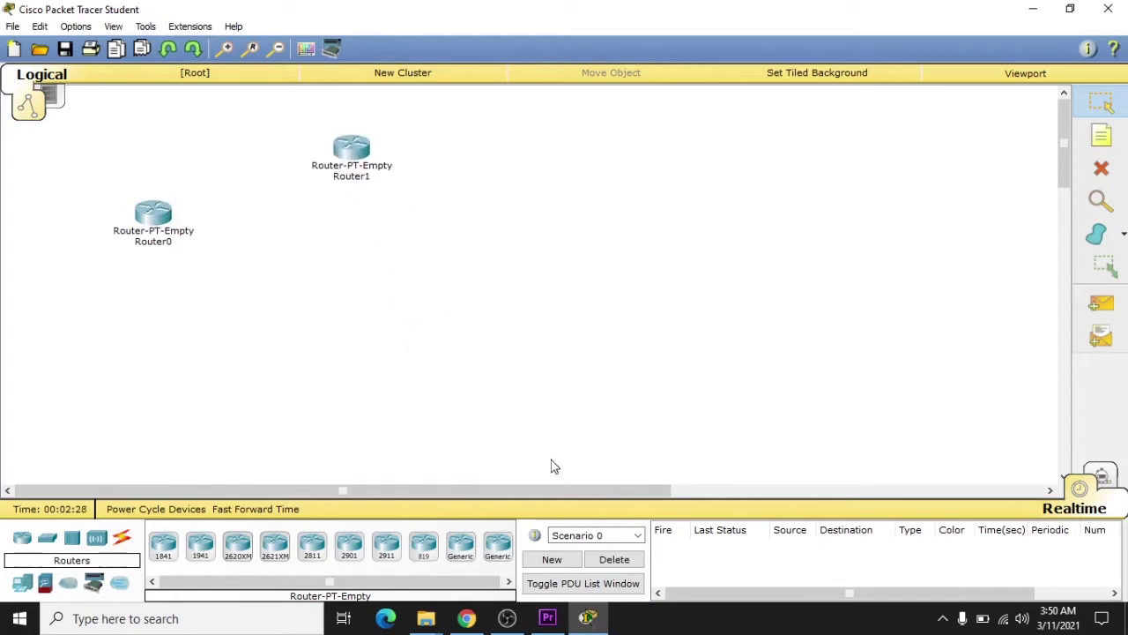
left_click(501, 567)
left_click(541, 228)
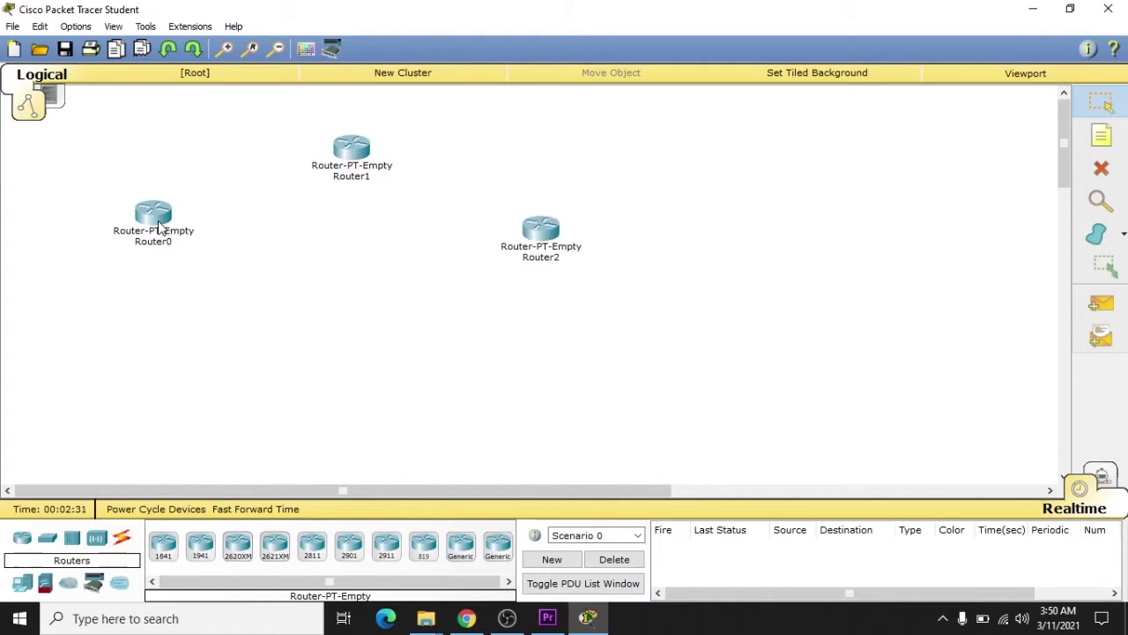
Spread the three routers apart, with Router1 below the others, and add a fourth Router-PT-Empty above Router1
left_click_drag(168, 229, 230, 275)
left_click_drag(353, 165, 409, 149)
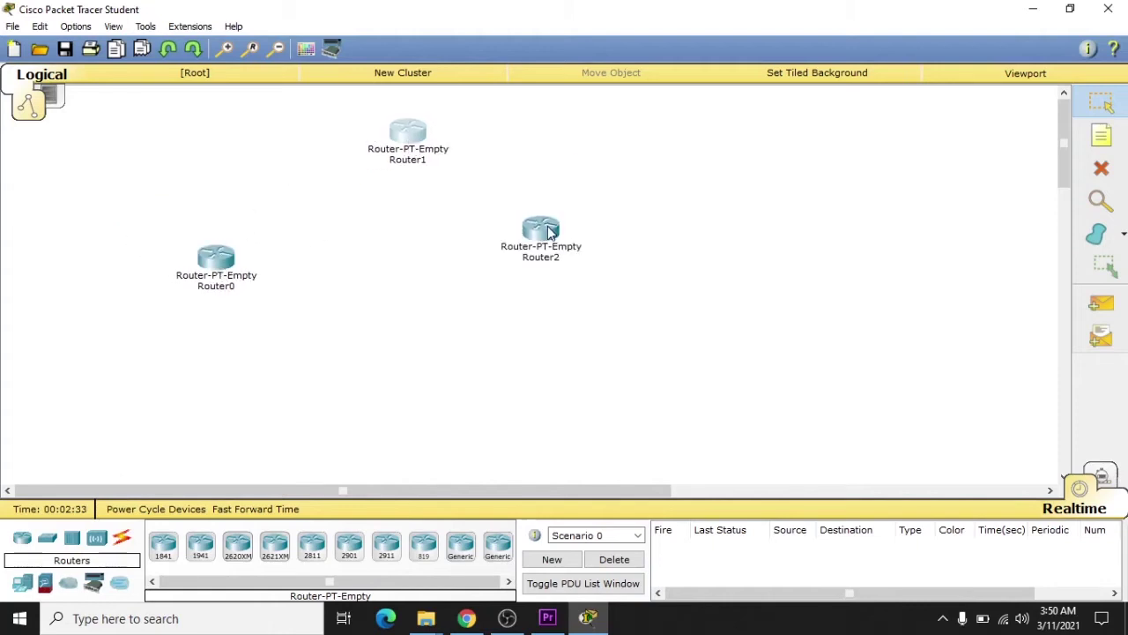
left_click_drag(547, 233, 648, 183)
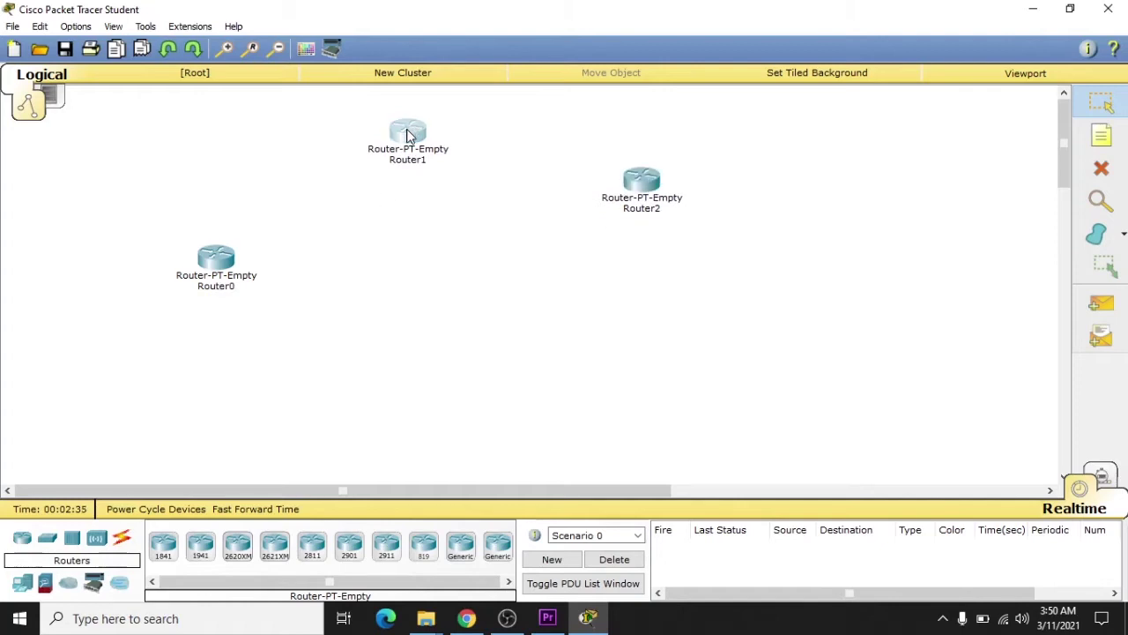
left_click_drag(405, 132, 345, 152)
left_click_drag(214, 263, 99, 263)
left_click_drag(336, 161, 264, 361)
left_click_drag(498, 547, 345, 144)
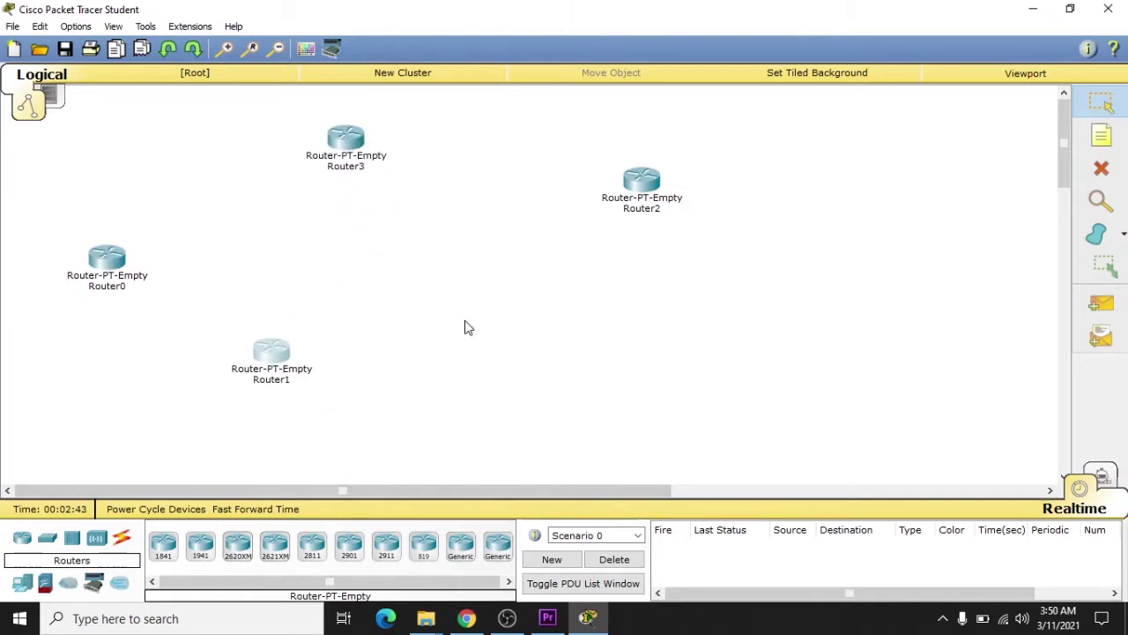
Arrange the routers in a diamond, with Router3 above, Router1 below, and Router0 and Router2 on opposite sides
left_click_drag(652, 187, 739, 280)
left_click_drag(283, 347, 446, 355)
left_click_drag(346, 142, 451, 141)
left_click_drag(120, 256, 252, 256)
Examine Router0's physical device view and the descriptions of its available modules, including the Ethernet, Gigabit Ethernet and serial ones
left_click(257, 257)
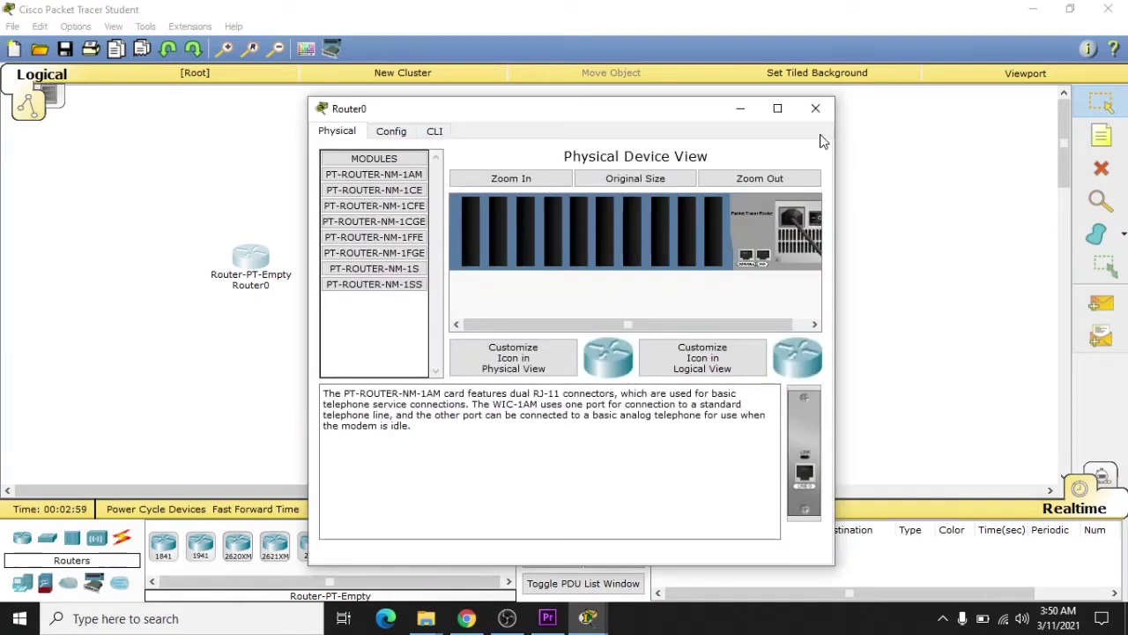
left_click(815, 107)
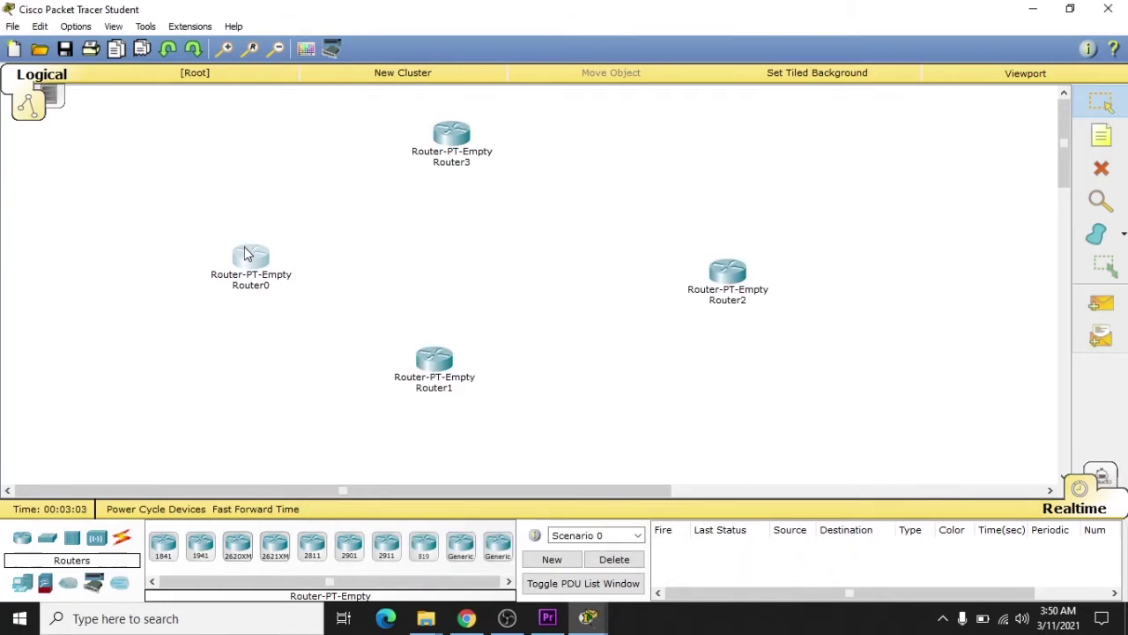
left_click(248, 256)
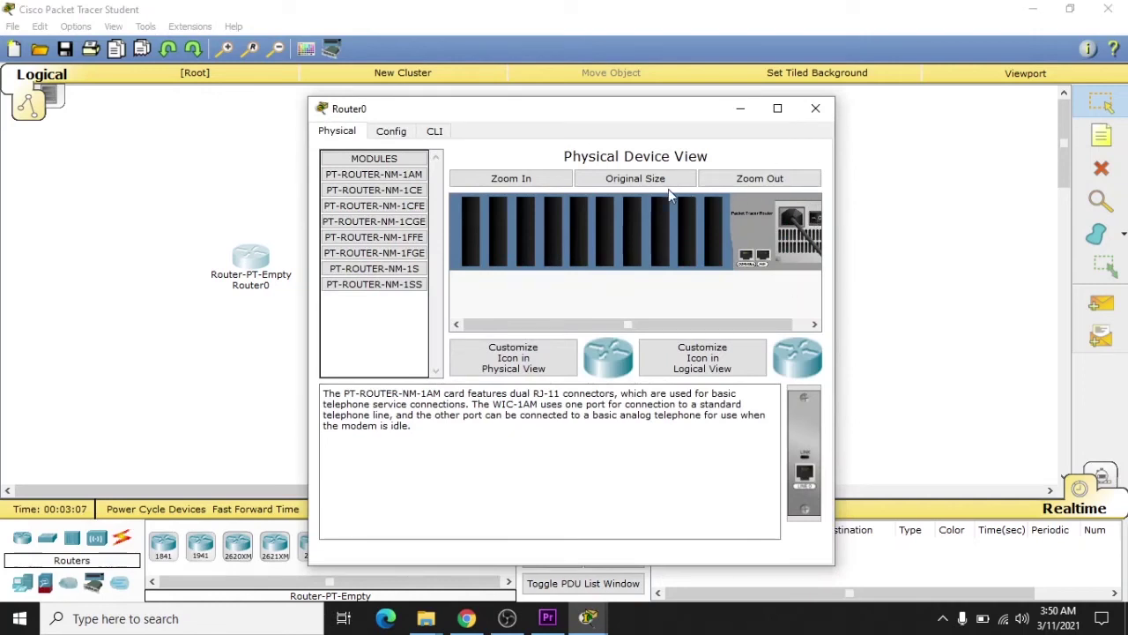
left_click(760, 178)
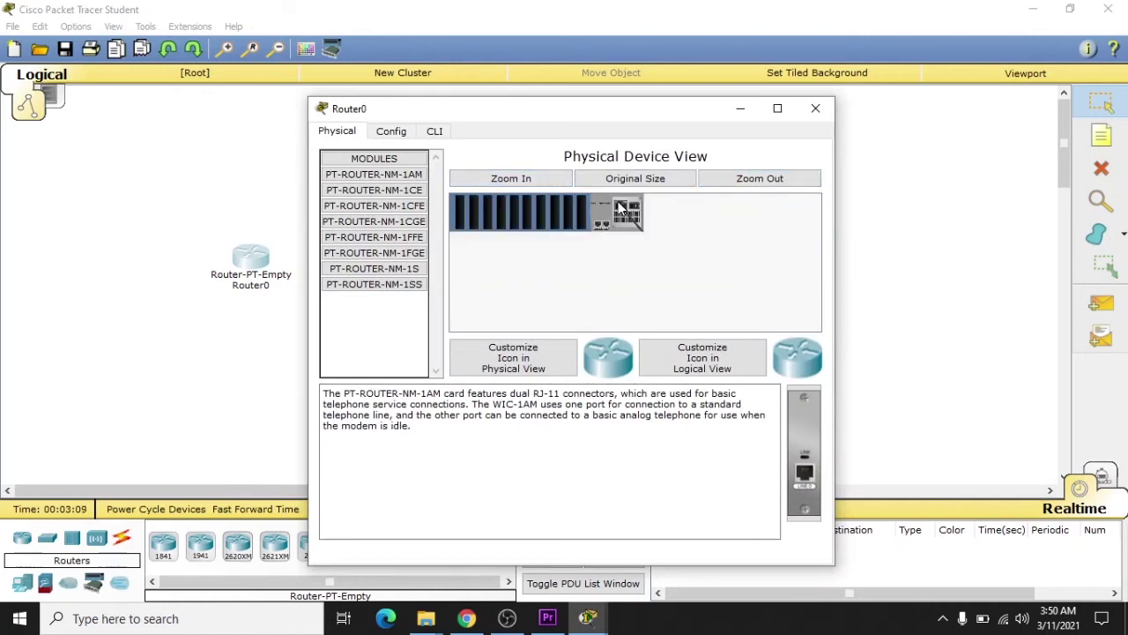
left_click(510, 178)
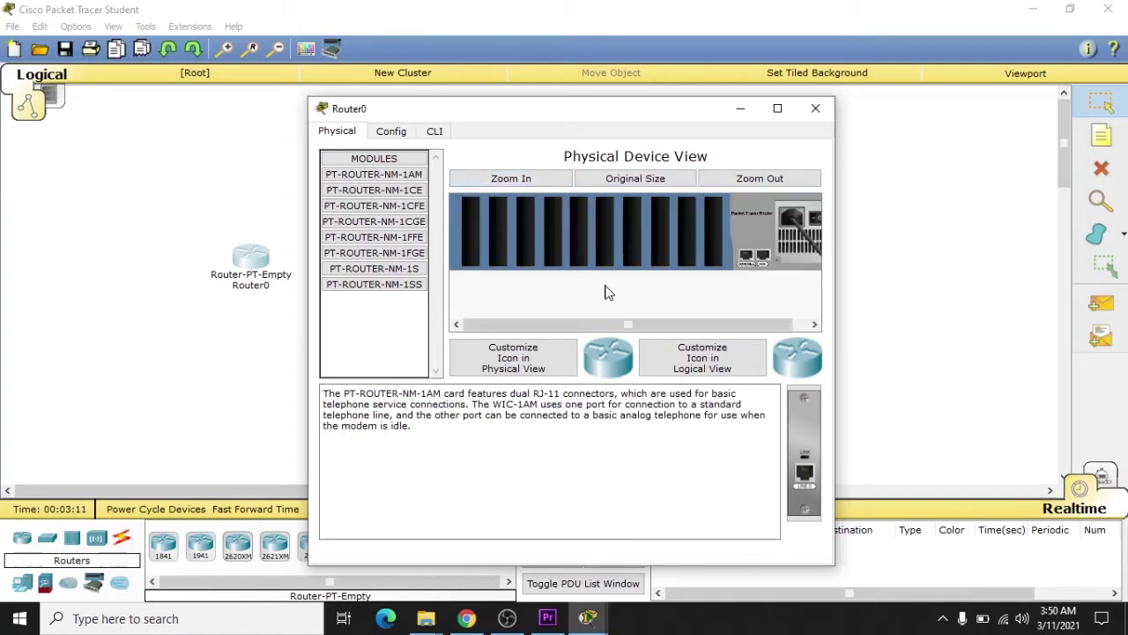
left_click_drag(606, 330, 621, 329)
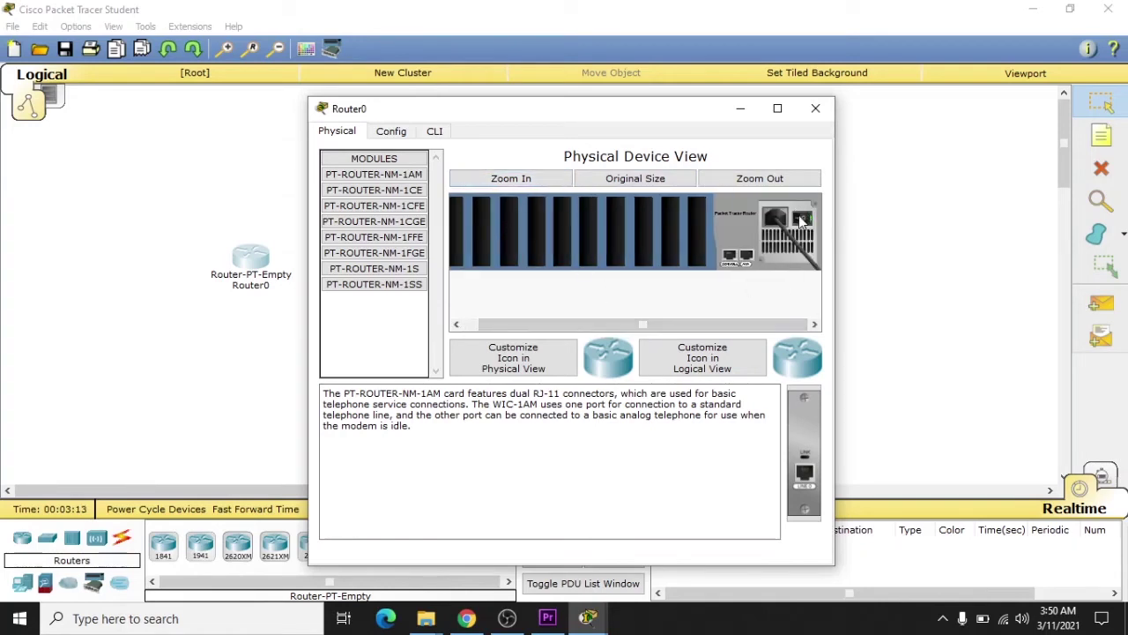
left_click(419, 205)
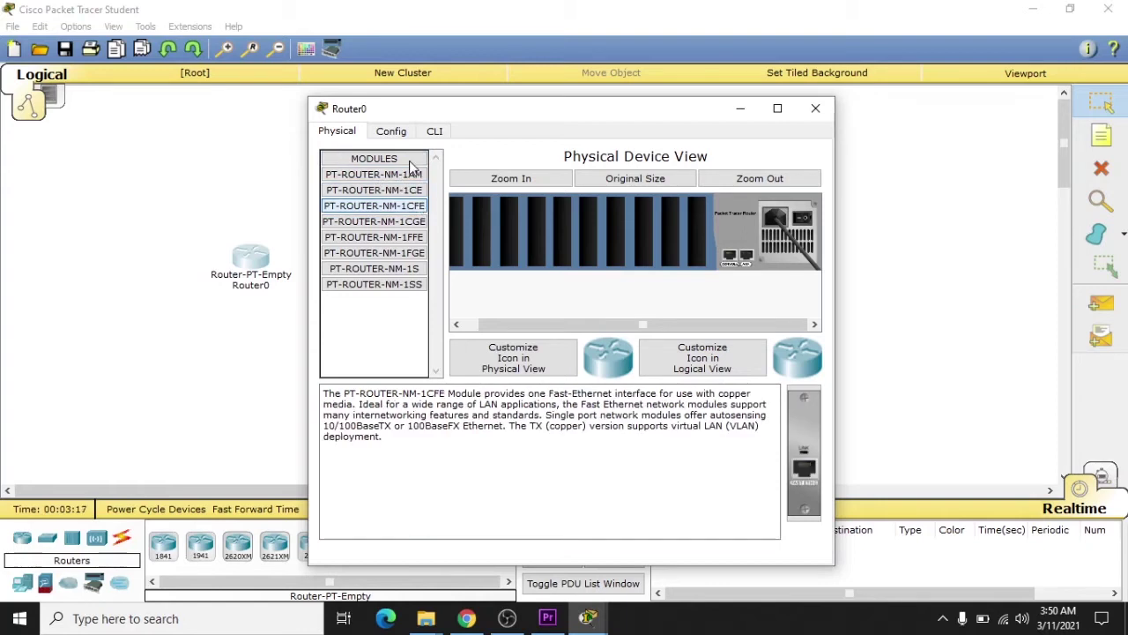
left_click(411, 175)
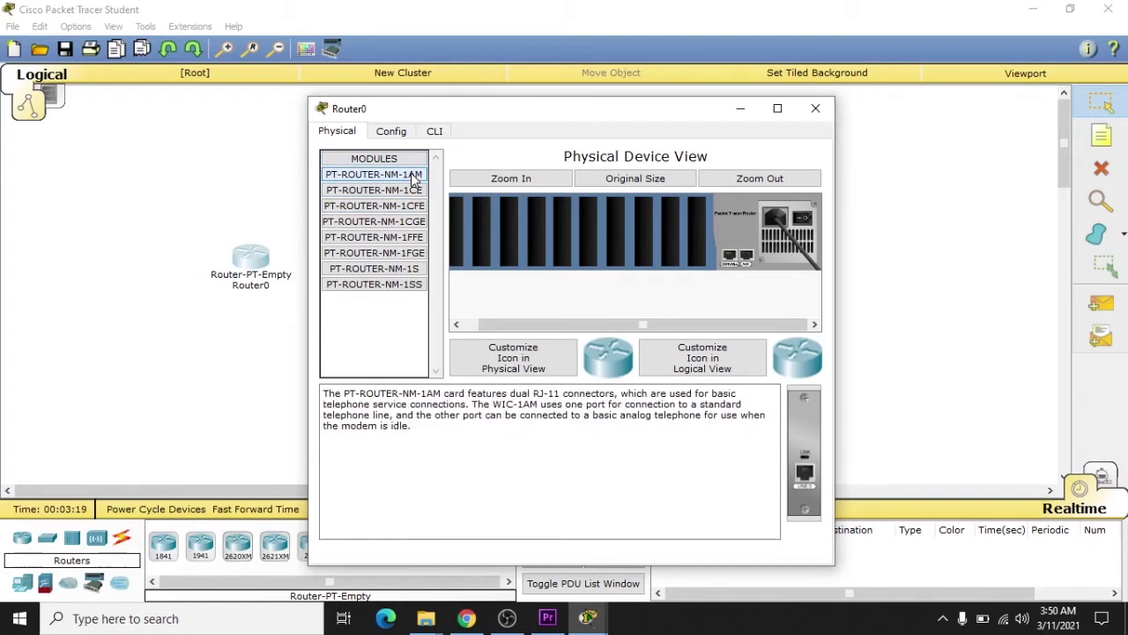
left_click(416, 192)
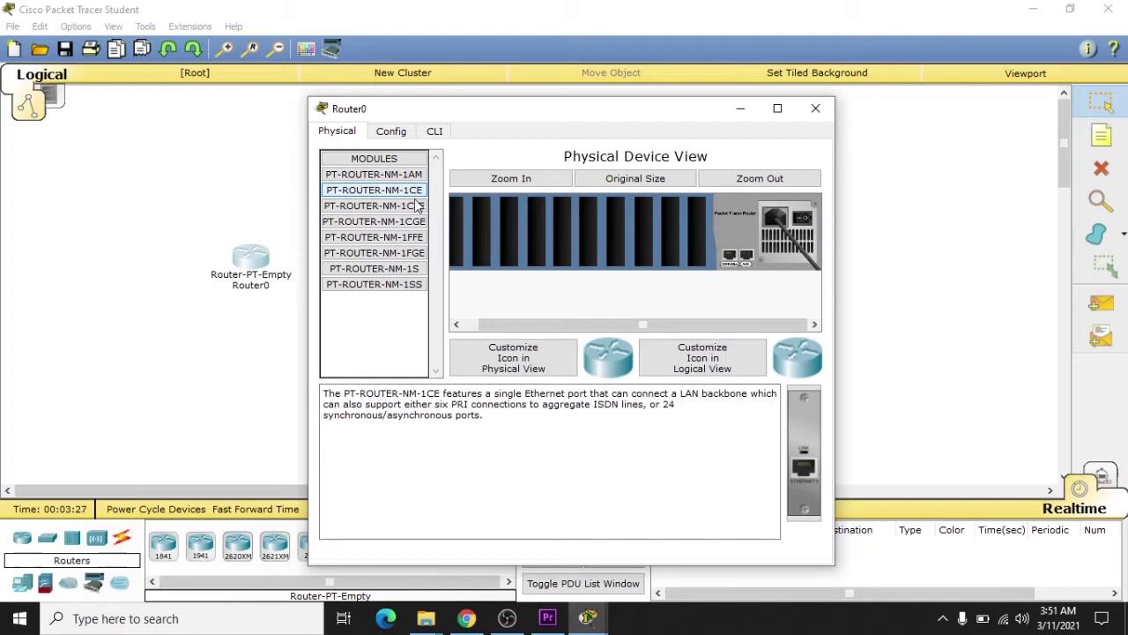
left_click(419, 207)
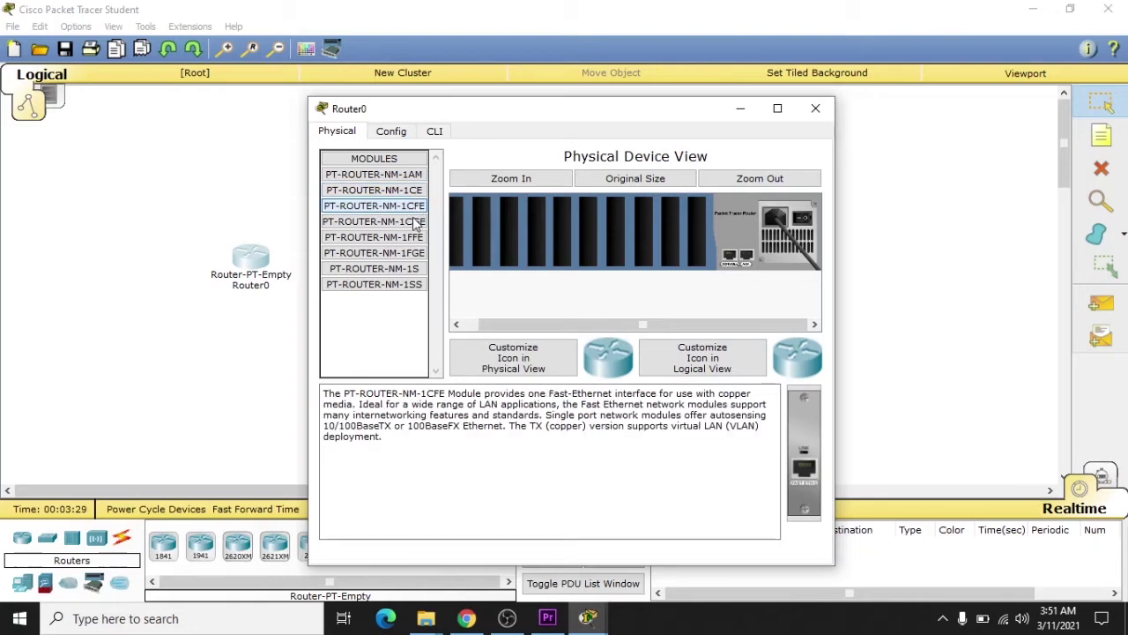
left_click(416, 224)
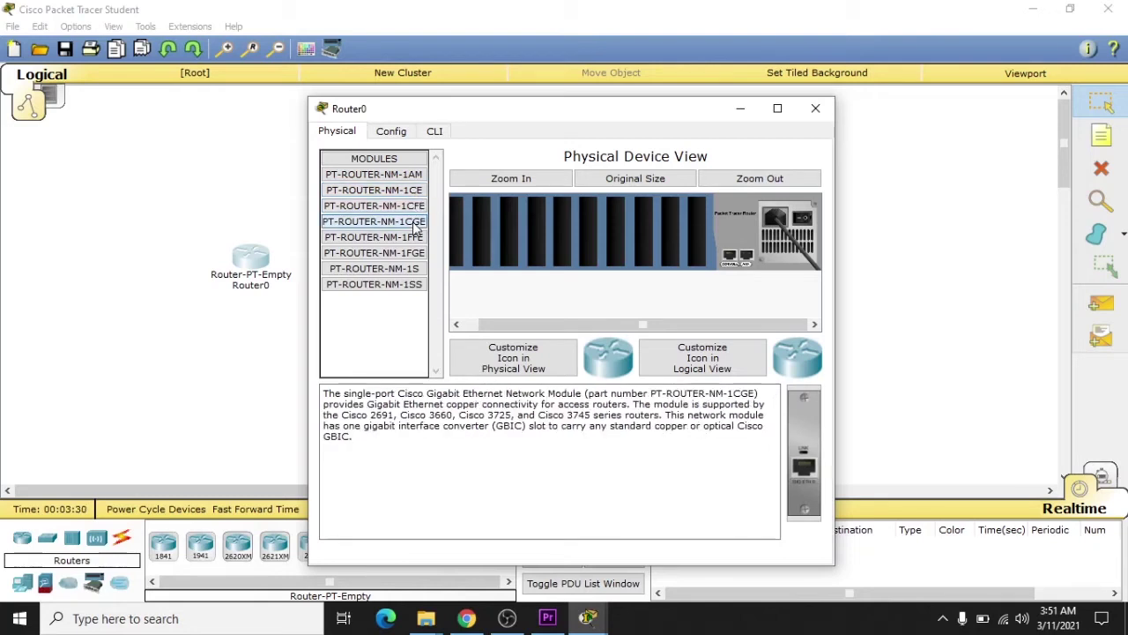
left_click(414, 269)
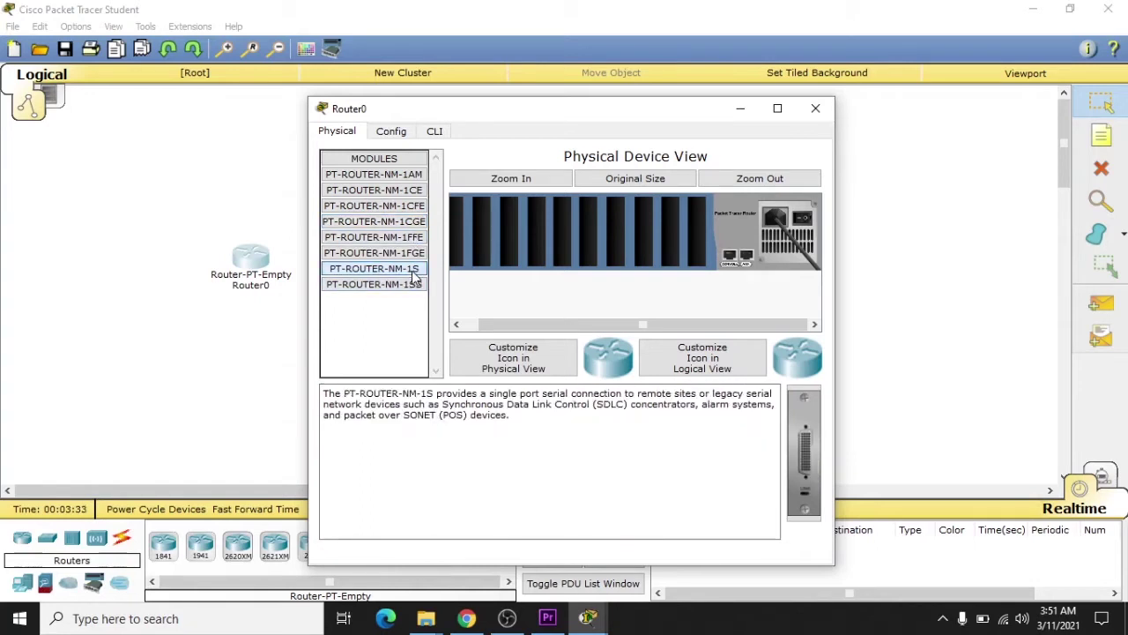
Install five PT-ROUTER-NM-1CFE modules in Router0, filling adjacent slots starting beside the power supply section
left_click(416, 208)
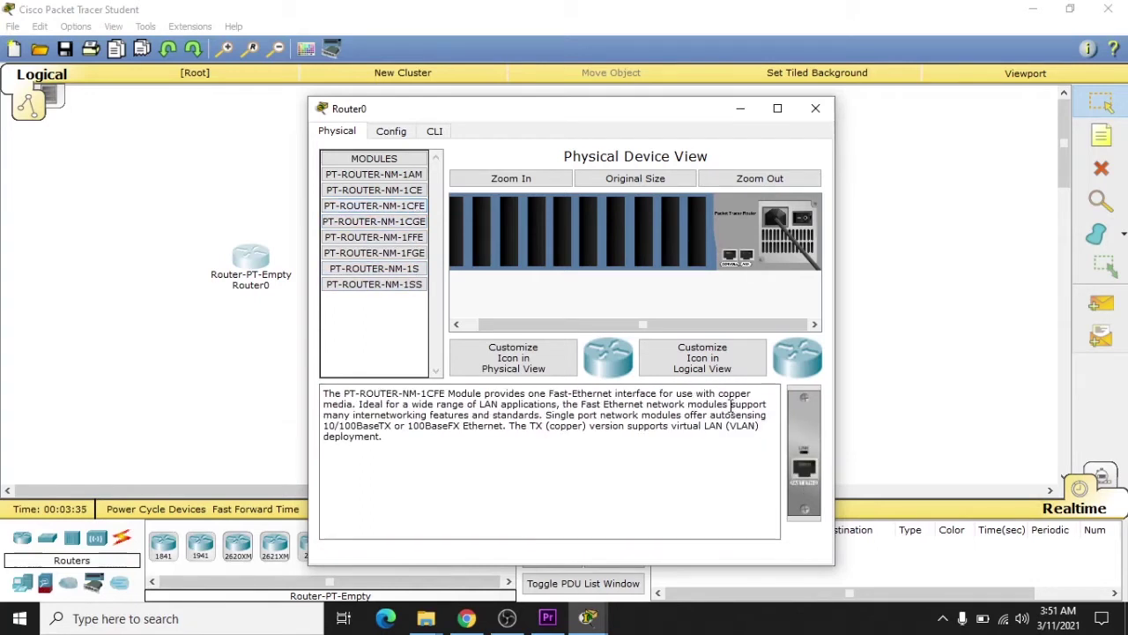
left_click_drag(803, 454, 698, 234)
left_click_drag(806, 451, 672, 236)
left_click_drag(802, 432, 643, 238)
left_click_drag(804, 441, 617, 256)
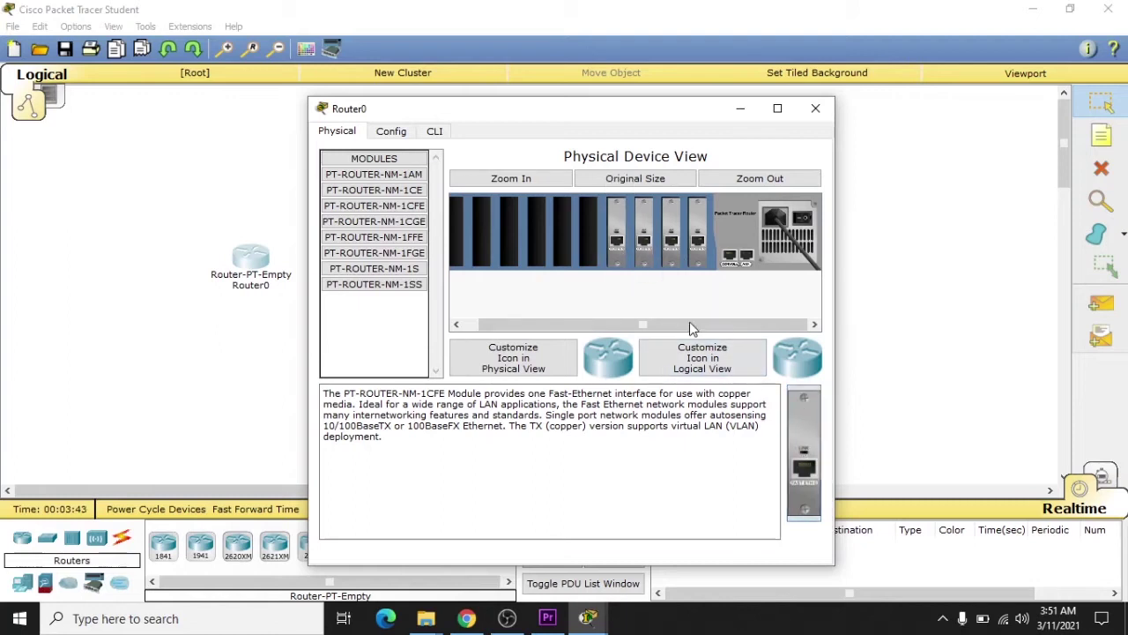
left_click_drag(804, 450, 591, 246)
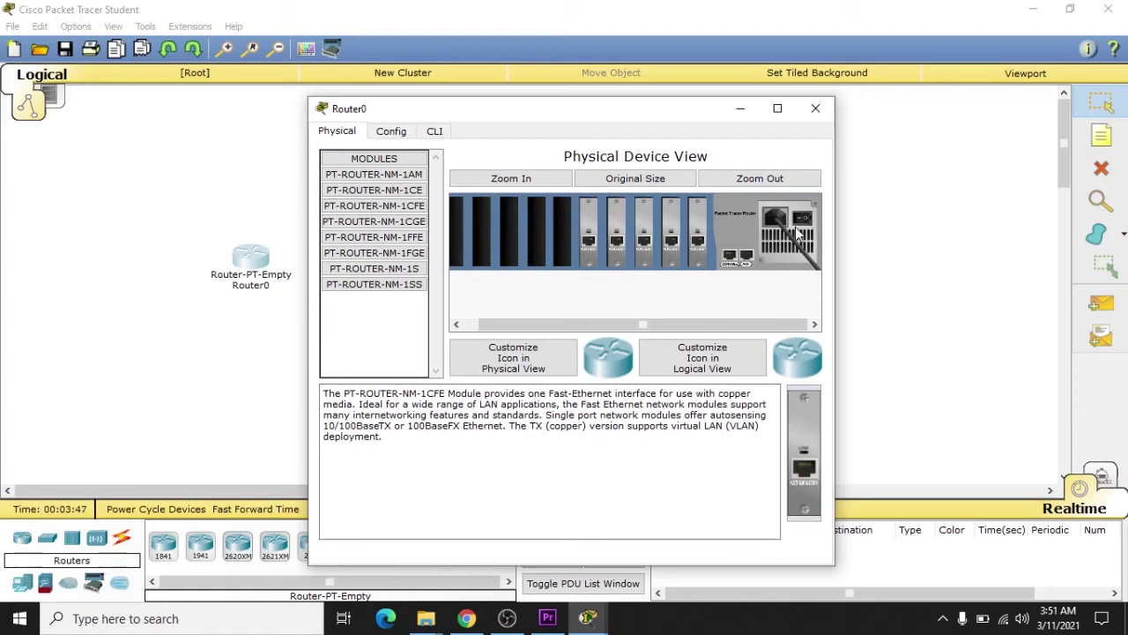
left_click(816, 109)
Install five PT-ROUTER-NM-1CFE modules in Router3, filling adjacent slots starting beside the power supply section
left_click(467, 148)
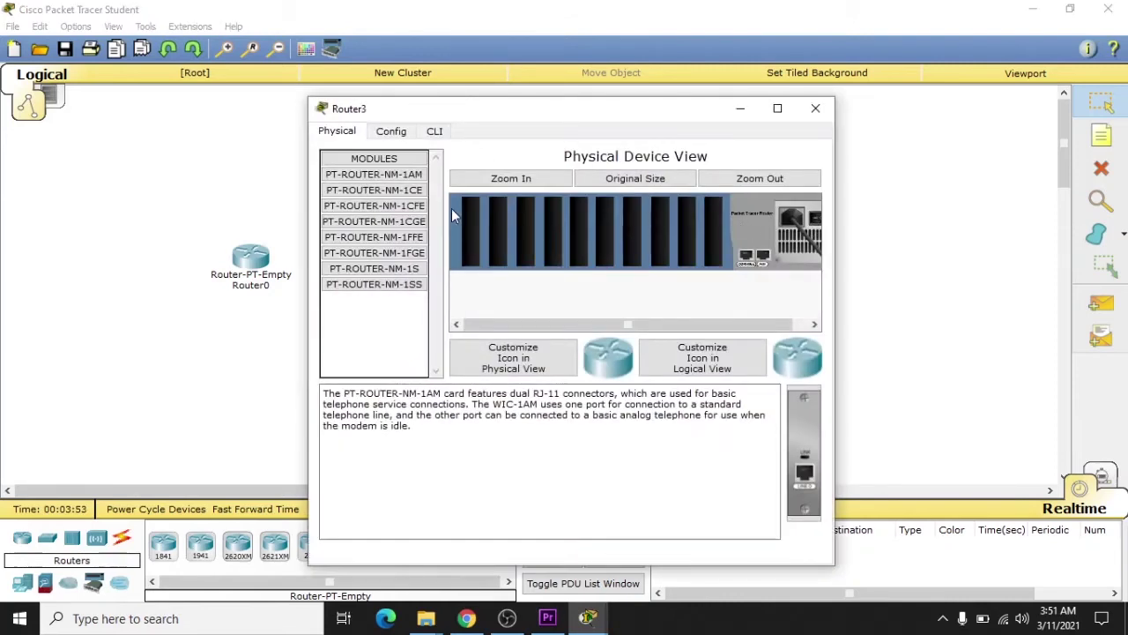
left_click(414, 206)
left_click_drag(804, 462, 716, 231)
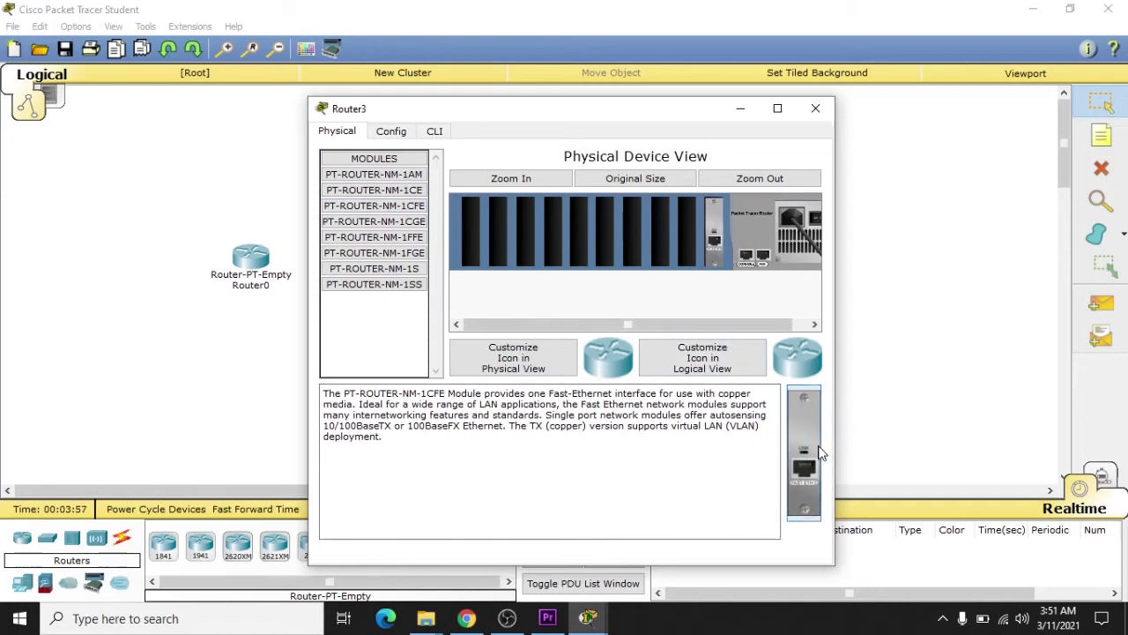
left_click_drag(804, 468, 685, 234)
left_click_drag(797, 440, 660, 234)
left_click_drag(801, 441, 632, 233)
left_click_drag(812, 424, 605, 231)
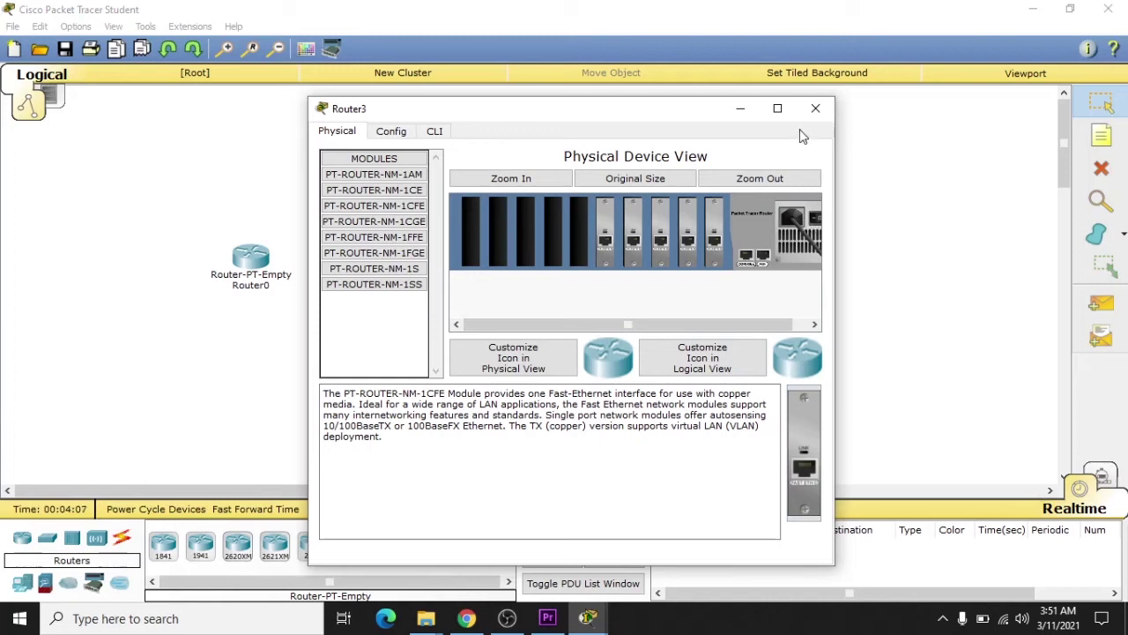
left_click(815, 109)
Install five PT-ROUTER-NM-1CFE modules in Router1, filling adjacent slots starting beside the power supply section
left_click(438, 365)
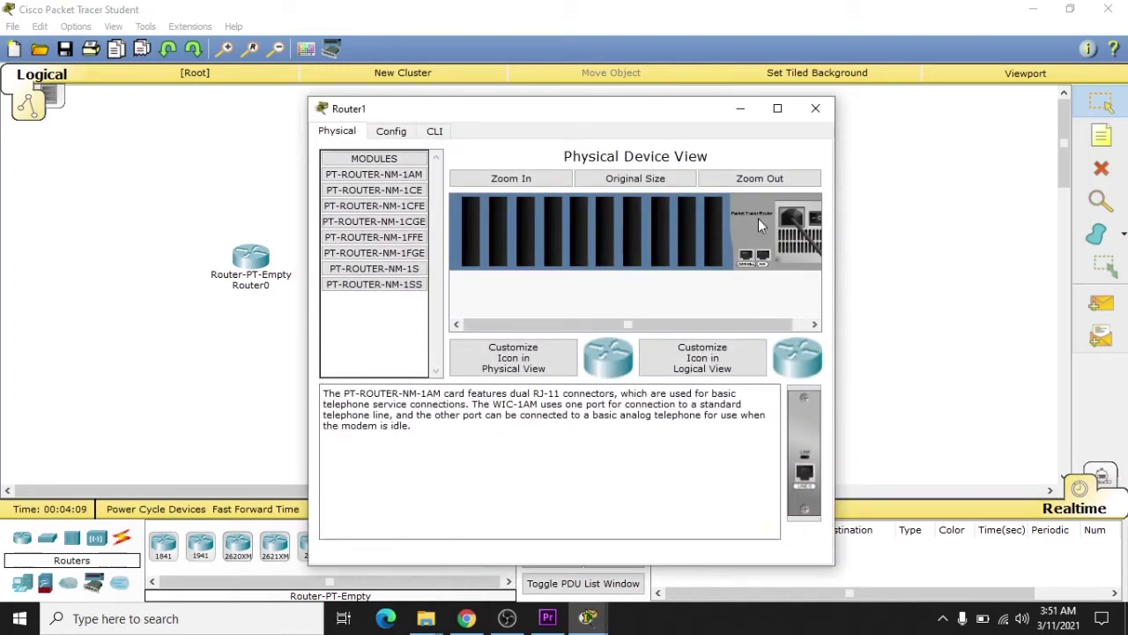
left_click(373, 205)
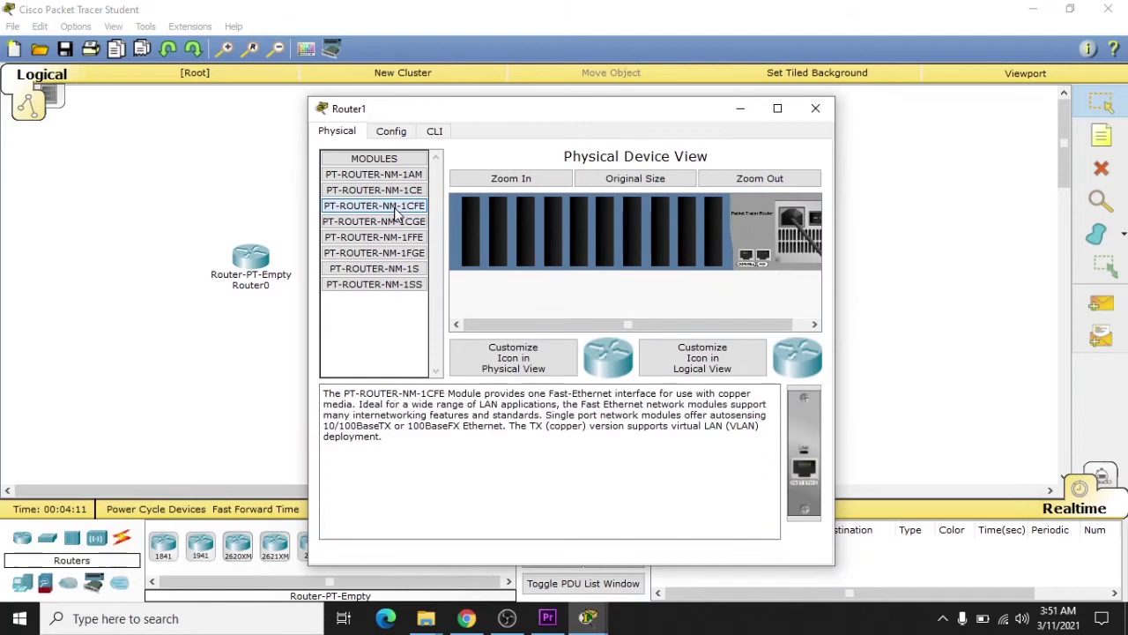
left_click_drag(804, 445, 705, 242)
left_click_drag(804, 449, 690, 238)
left_click_drag(794, 436, 669, 236)
left_click_drag(807, 459, 602, 234)
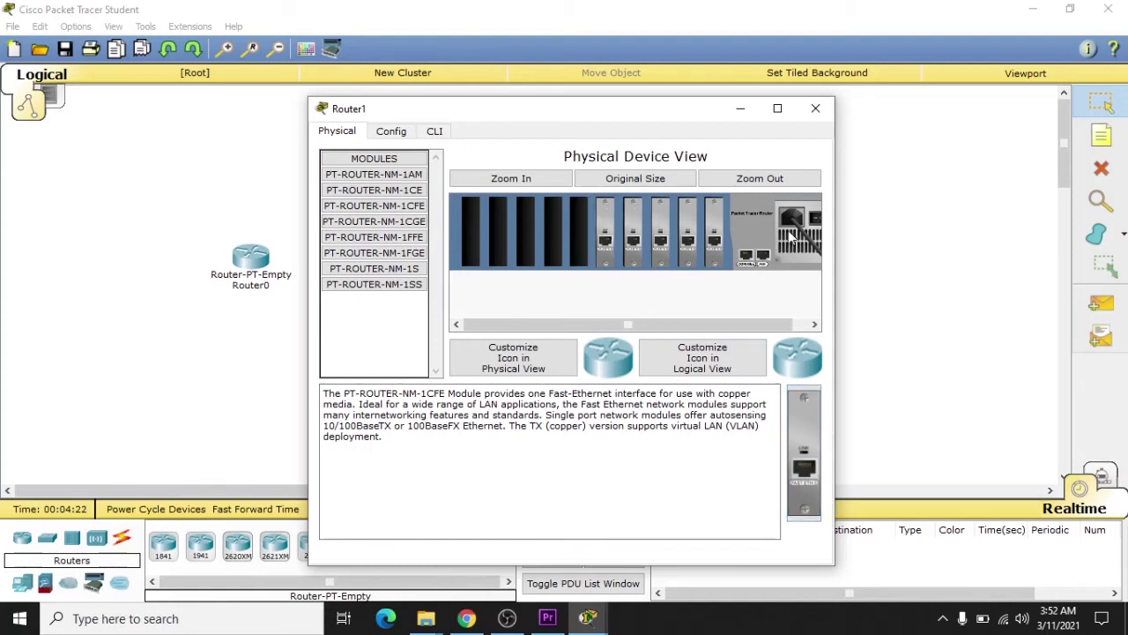
left_click(815, 108)
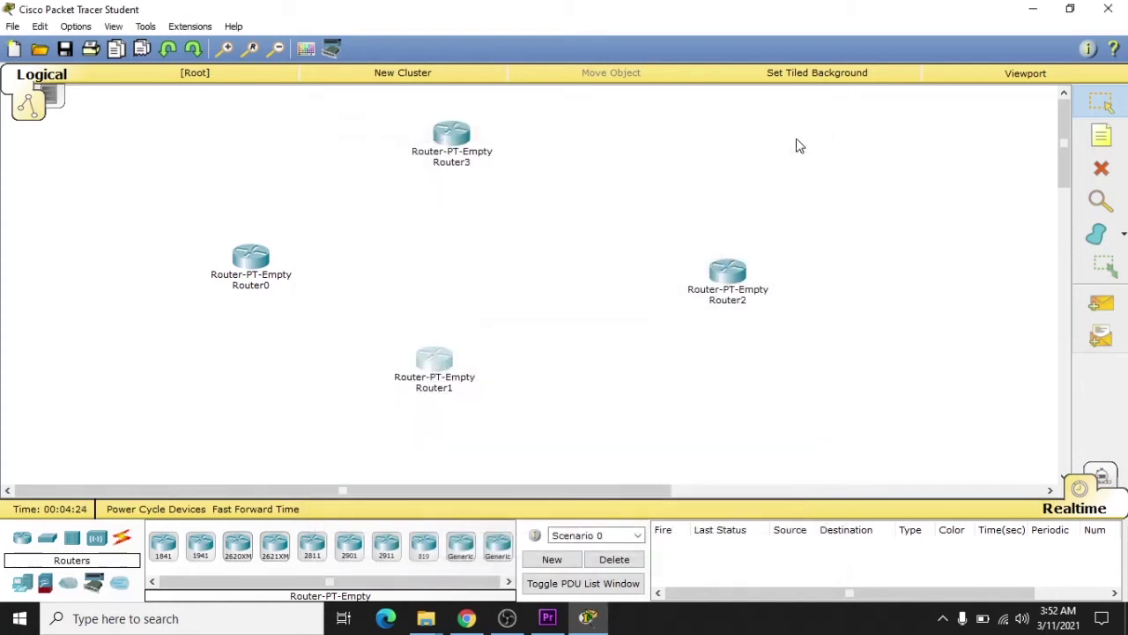
Reopen Router3 and Router1 to check their installed modules and device settings
left_click(450, 136)
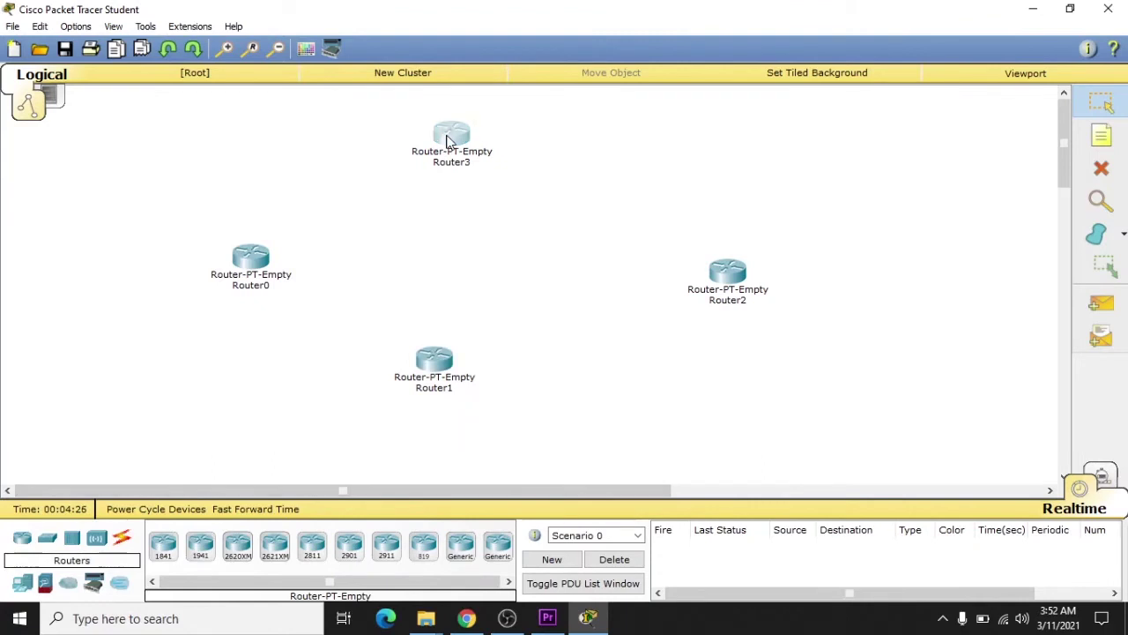
left_click(815, 108)
left_click(435, 357)
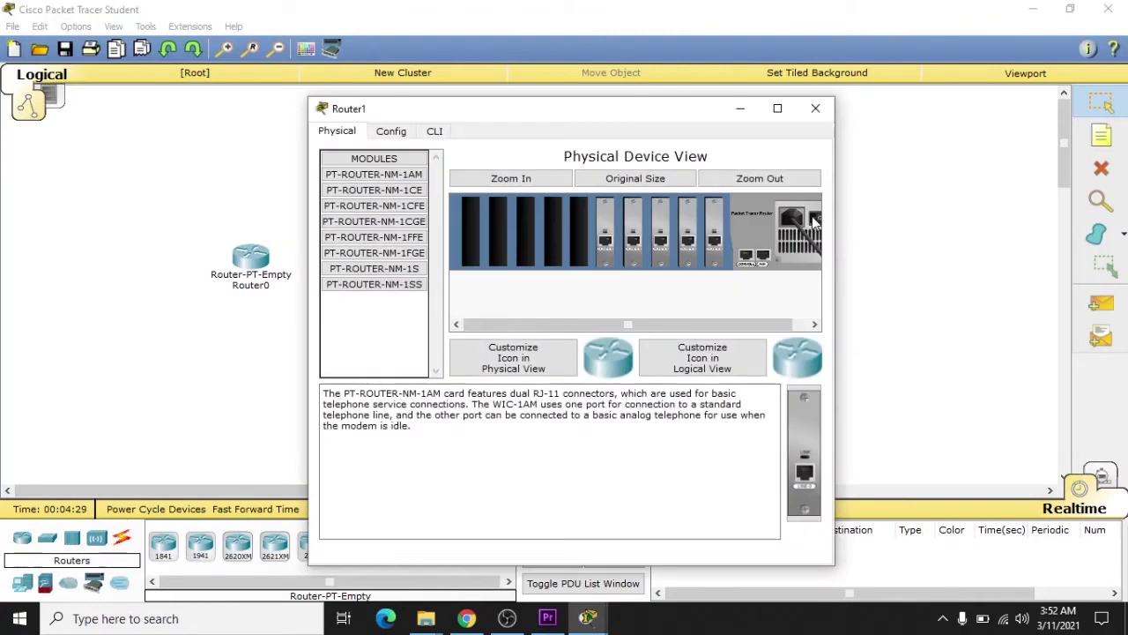
left_click(435, 132)
left_click(815, 108)
Install five PT-ROUTER-NM-1CFE modules in Router2, in adjacent slots starting beside the power supply section, and move the router closer to the others
left_click(725, 269)
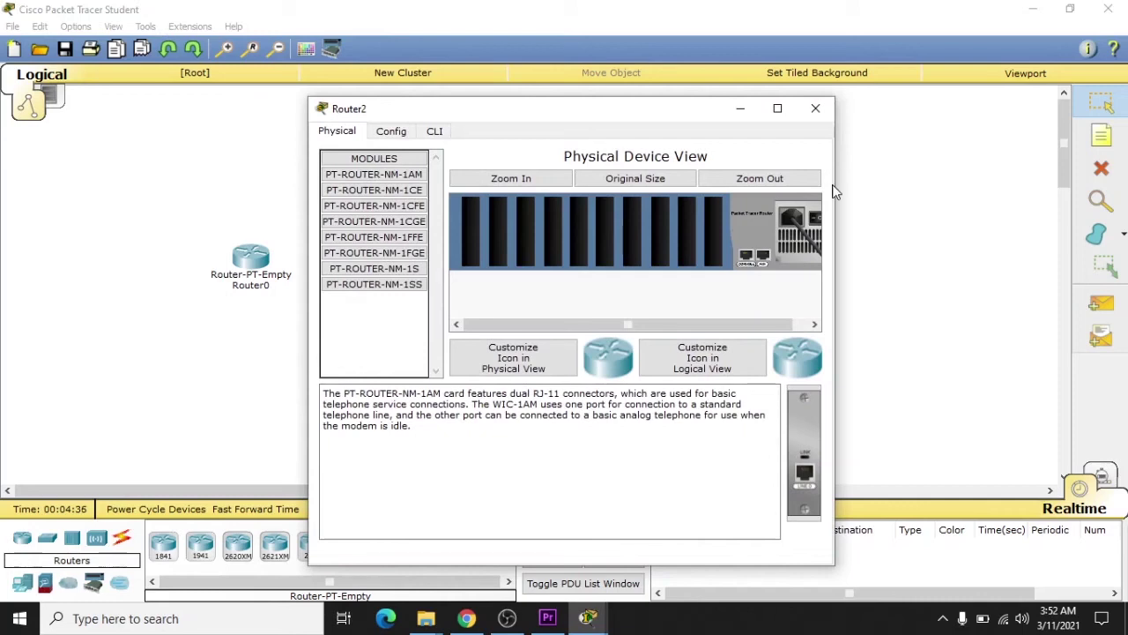
left_click(406, 205)
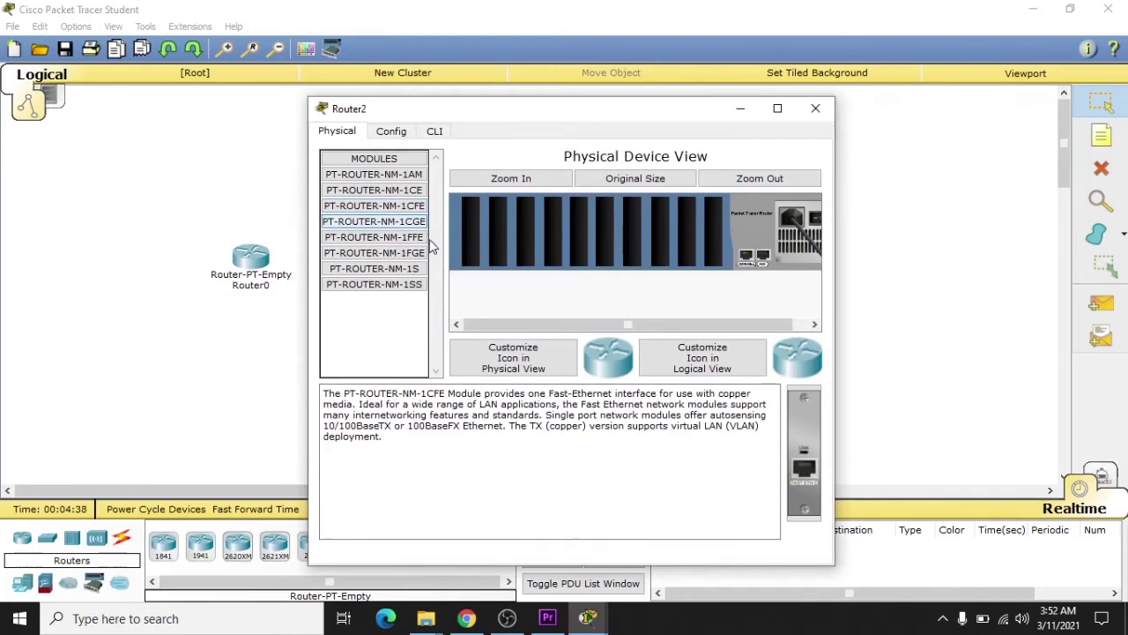
left_click_drag(810, 434, 716, 231)
left_click_drag(802, 458, 685, 230)
left_click_drag(804, 450, 663, 248)
left_click_drag(798, 476, 635, 231)
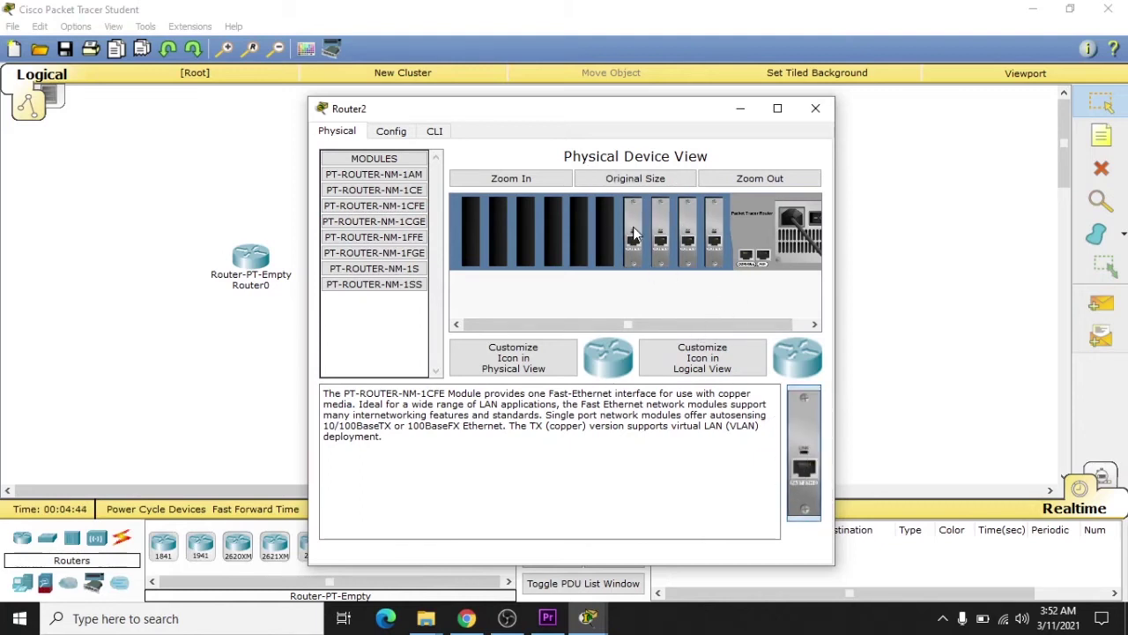
left_click_drag(820, 462, 606, 231)
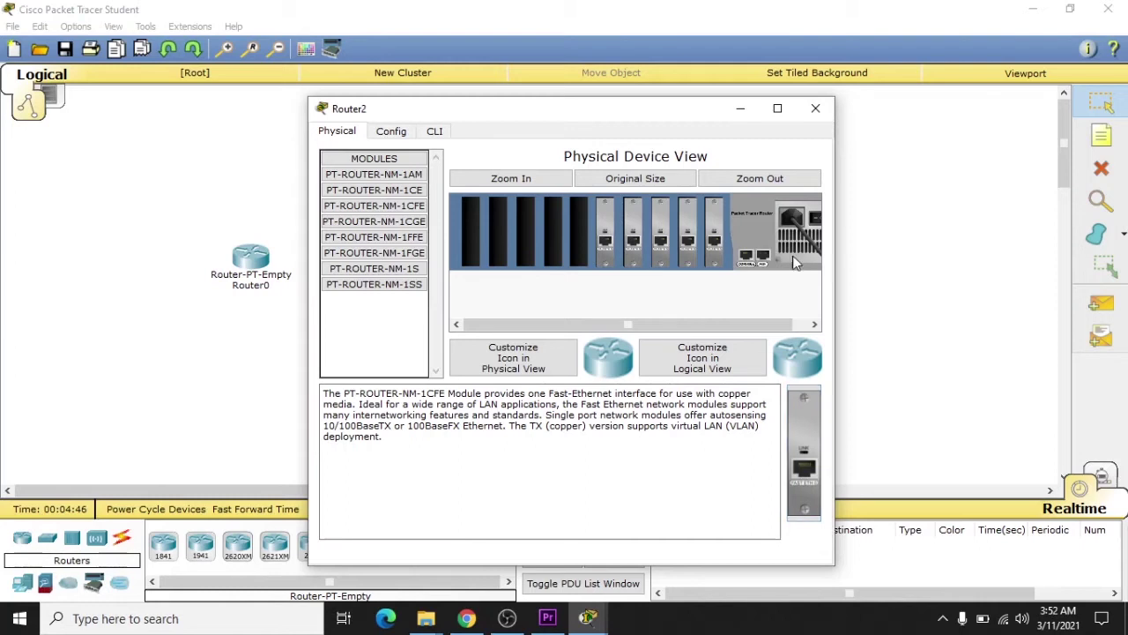
left_click(815, 107)
left_click_drag(746, 278, 650, 245)
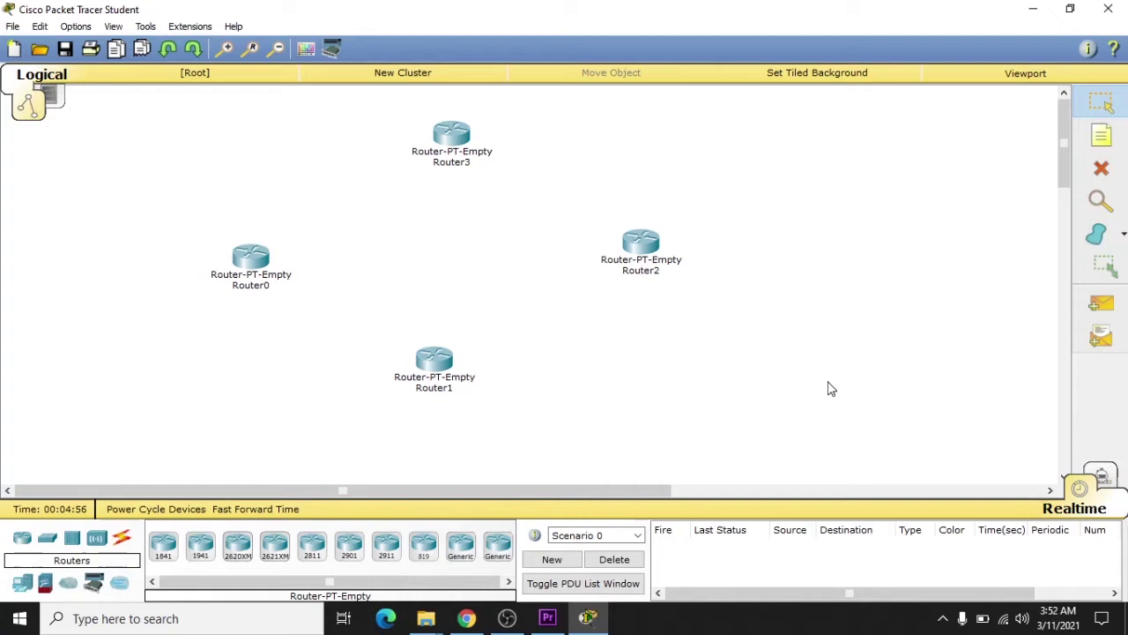
Rename Router0 as Gedung 1
left_click(248, 287)
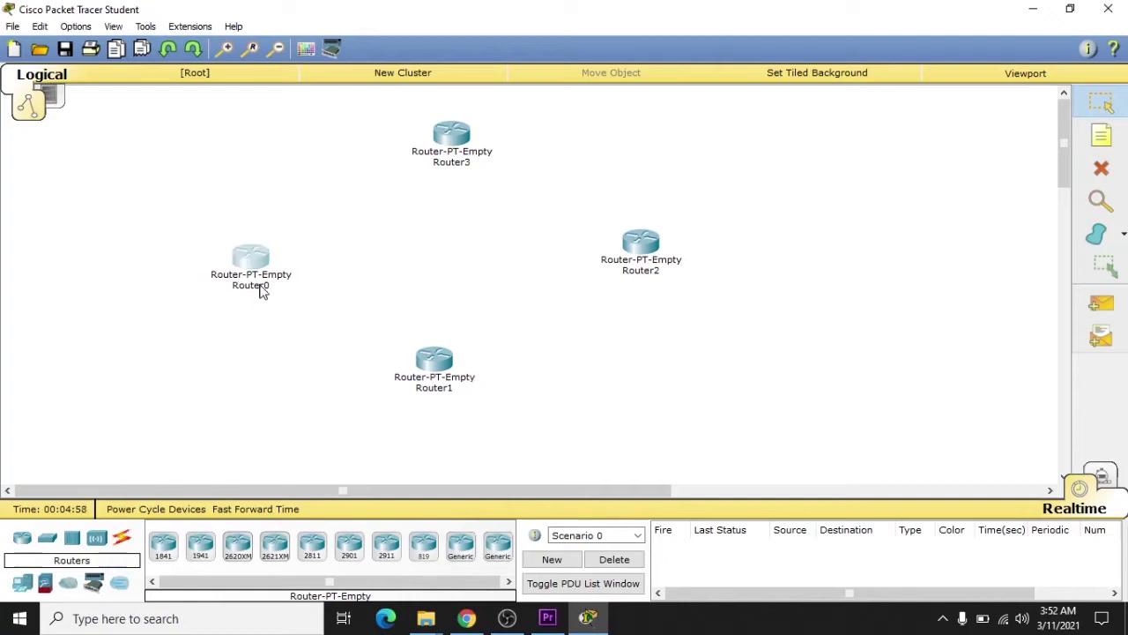
left_click(269, 289)
left_click_drag(269, 289, 189, 289)
left_click(275, 287)
left_click_drag(275, 288, 206, 278)
left_click(277, 292)
double_click(243, 291)
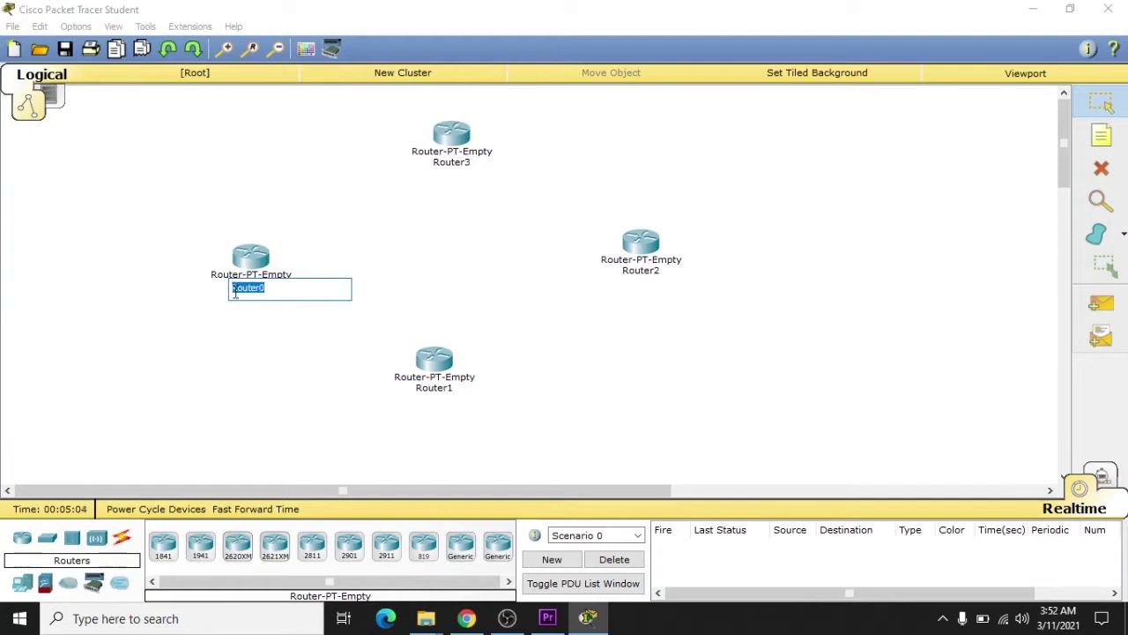
type("Gedung 1")
left_click(440, 240)
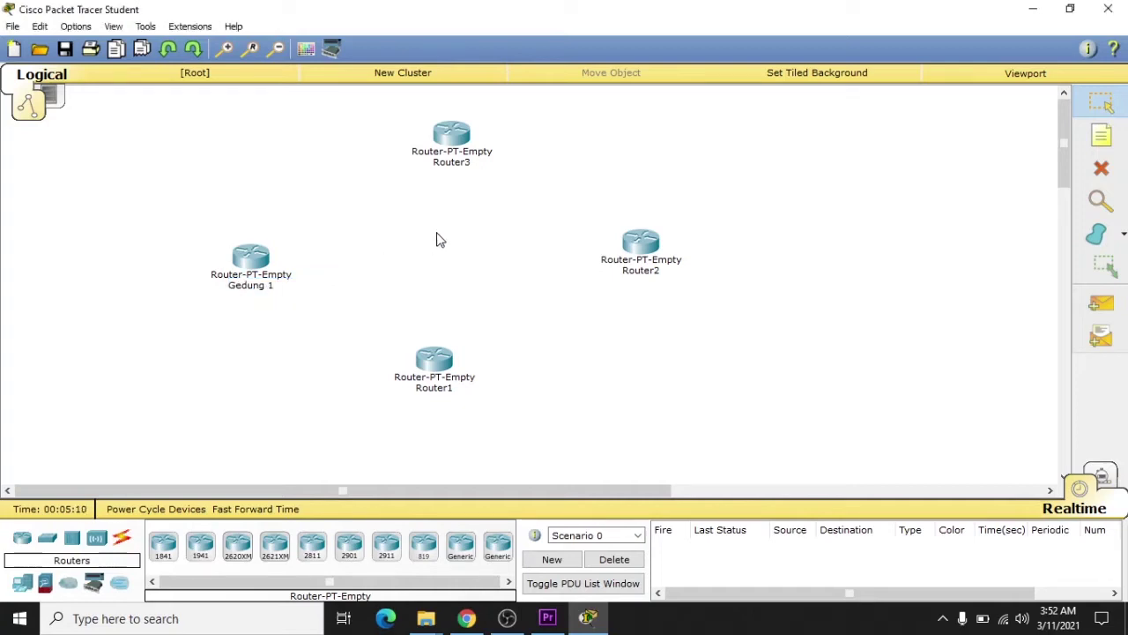
Rename Router3 as Gedung 2 and Router1 as Gedung 3
left_click(453, 165)
double_click(427, 169)
type("ge")
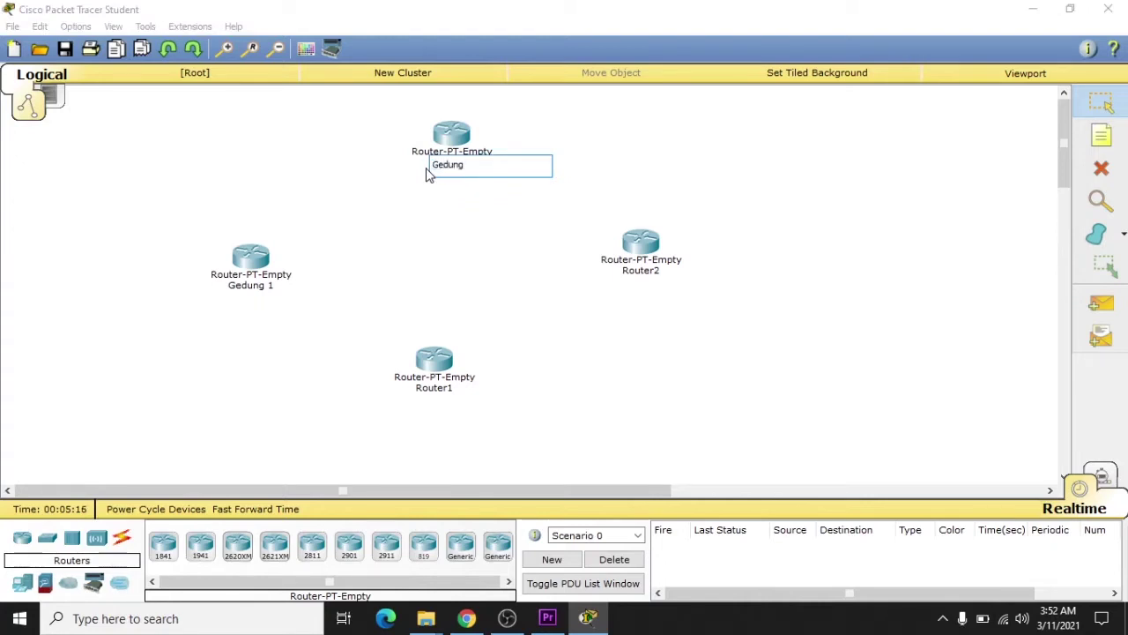
left_click(439, 389)
left_click_drag(457, 390, 380, 395)
type("G")
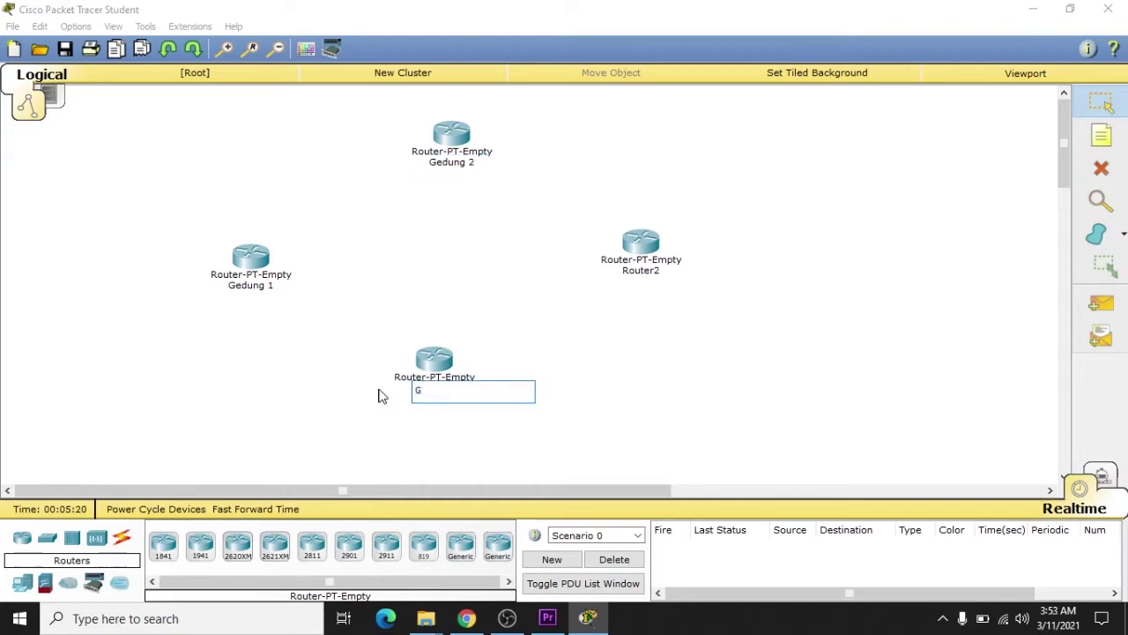
type("edung 3")
Rename Router2 as Gedung 4 and shift the Gedung 3 router slightly so it sits beneath Gedung 2
left_click(646, 270)
left_click_drag(656, 273, 591, 262)
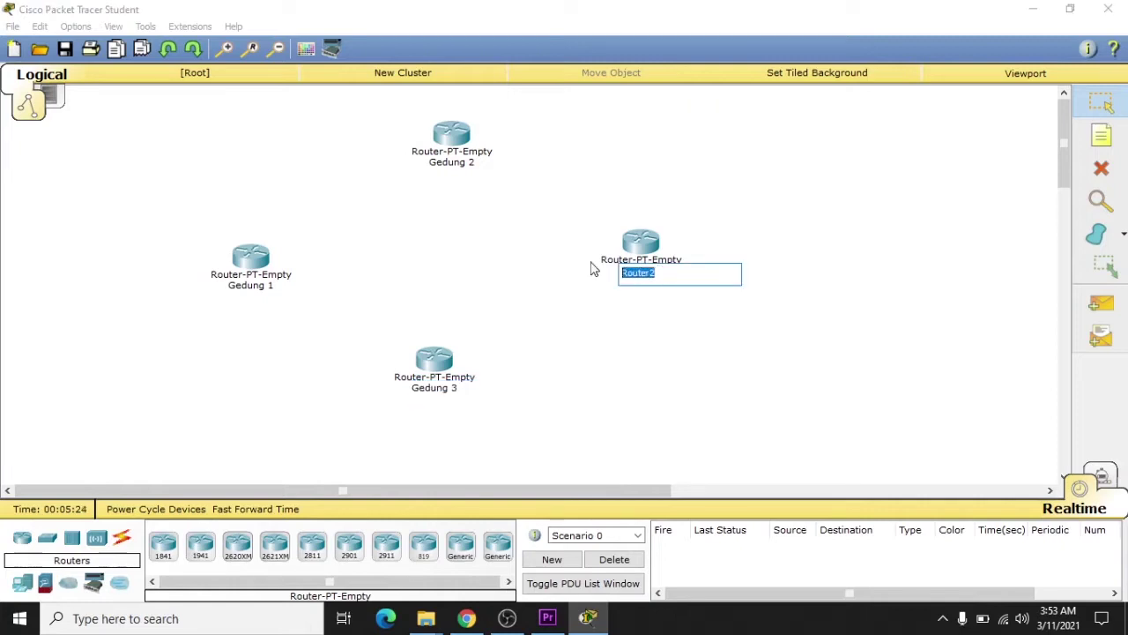
type("Gedung 4")
left_click(717, 328)
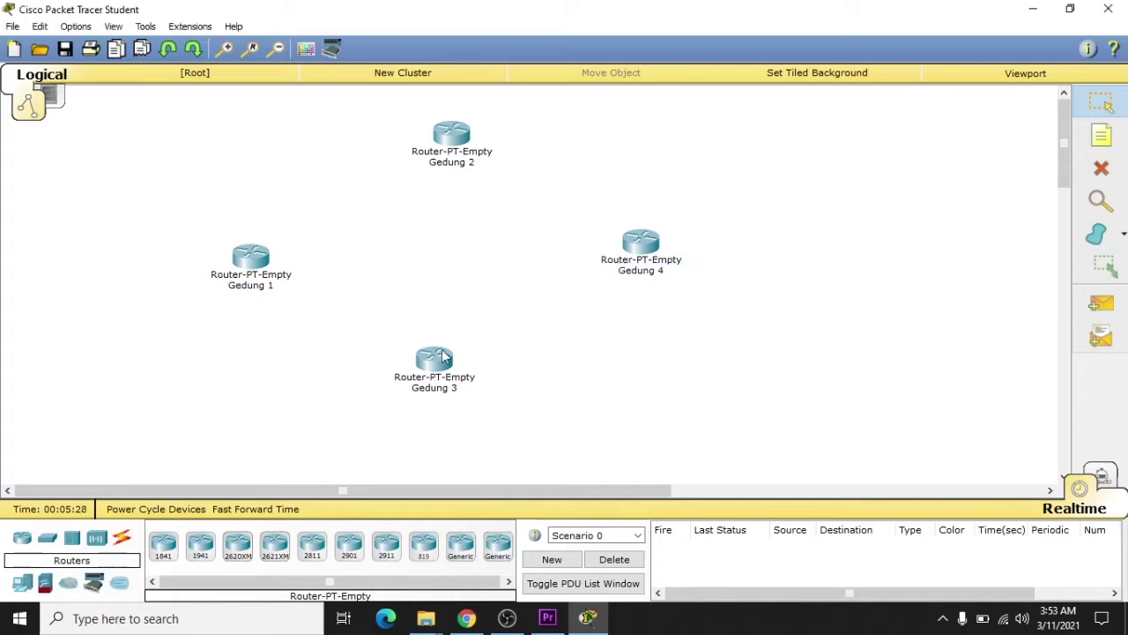
left_click_drag(425, 362, 481, 376)
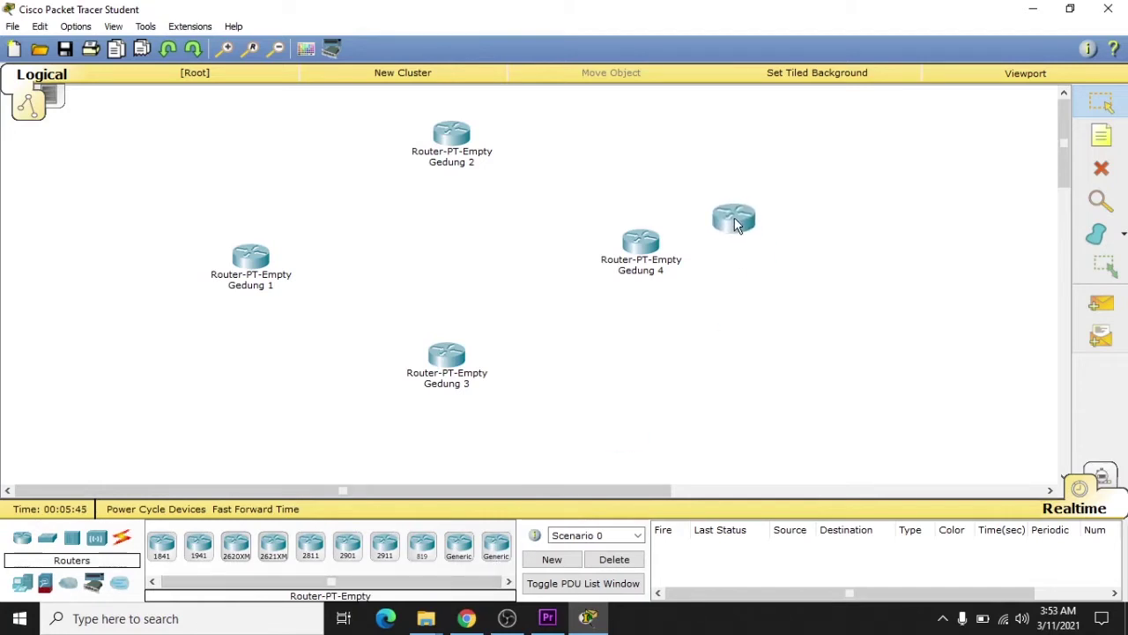
Place a Router-PT-Empty beside Gedung 4, on the side away from Gedung 1, and name it Lantai 2
left_click(766, 238)
left_click(780, 266)
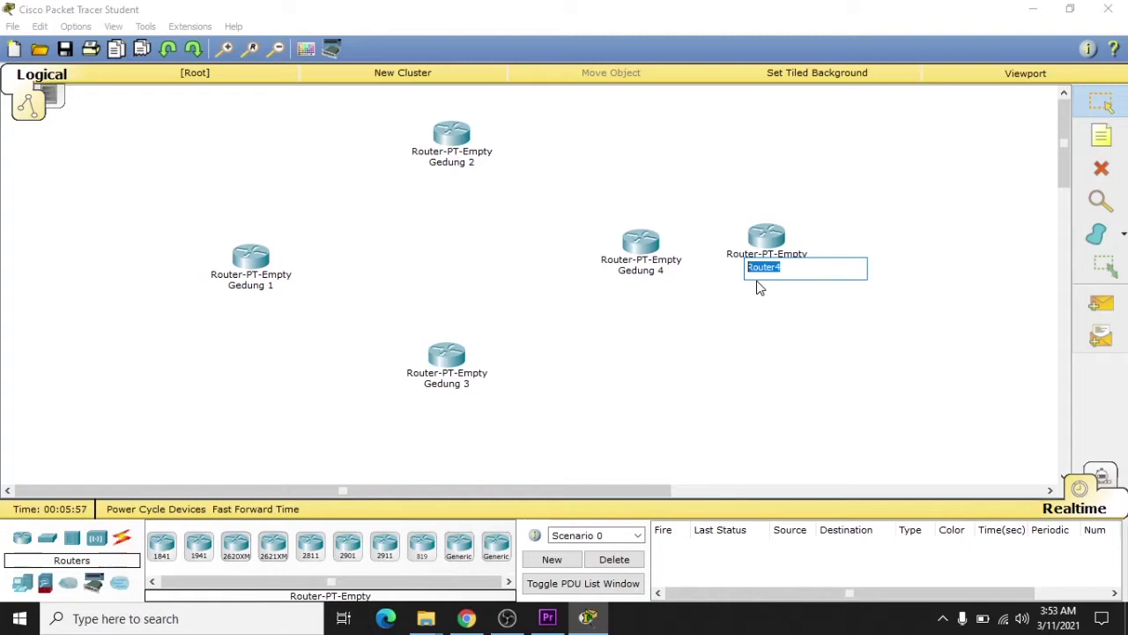
type("Lantai 2")
key("Return")
Add a Router-PT-Empty named Lantai 1 below Lantai 2 and shift both Lantai routers upward around Gedung 4's level
left_click(496, 559)
left_click(756, 295)
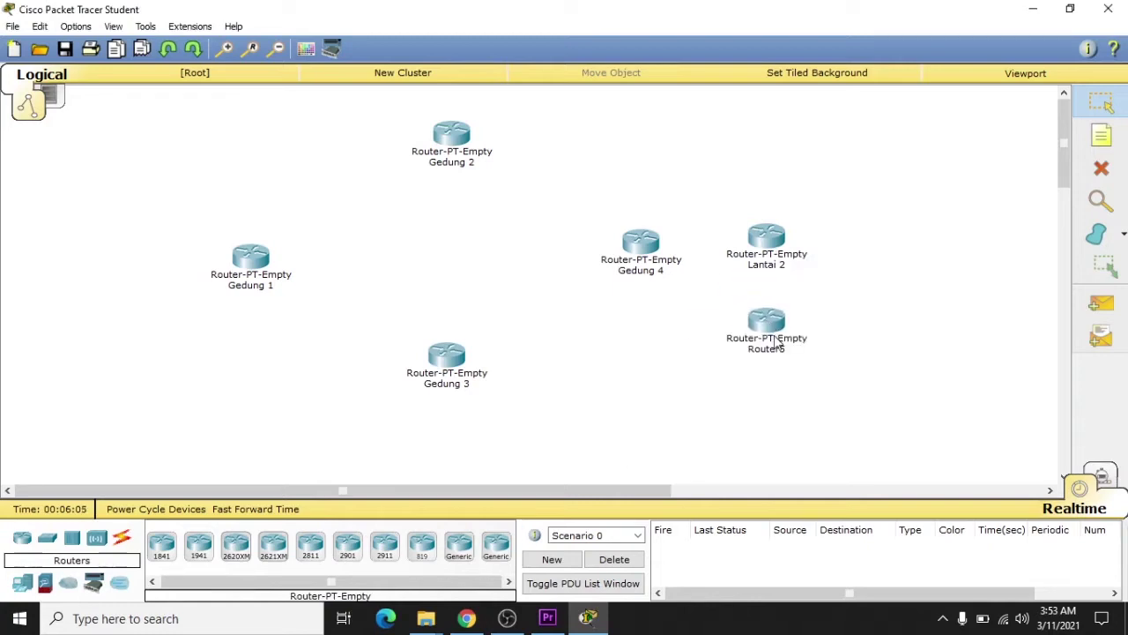
left_click(780, 351)
double_click(756, 355)
type("Lanta")
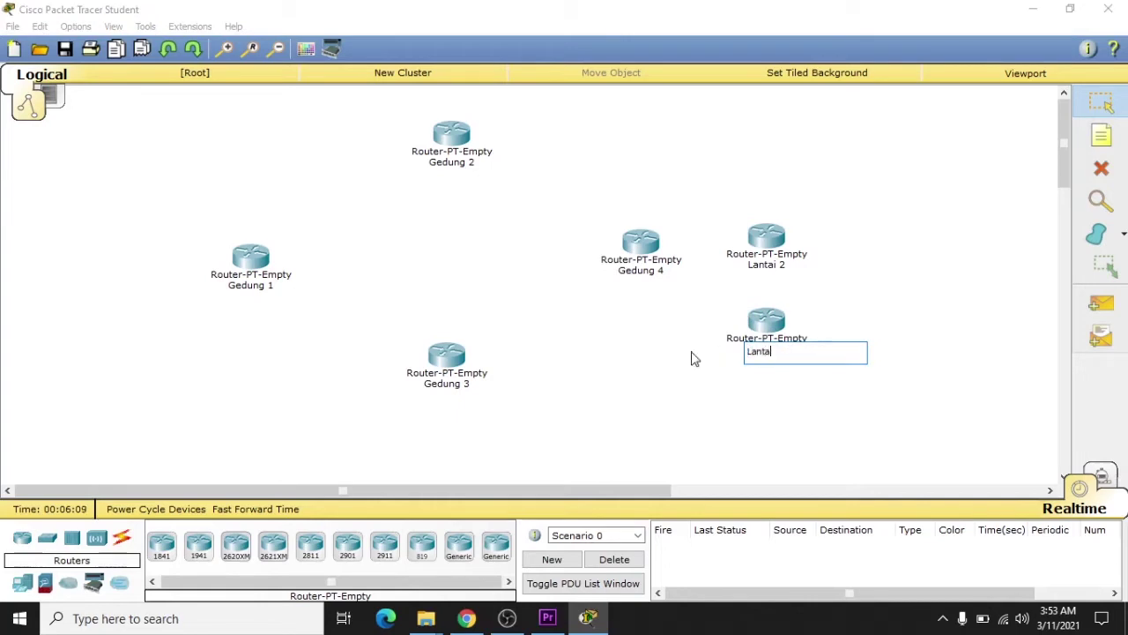
type("i 1")
key("Return")
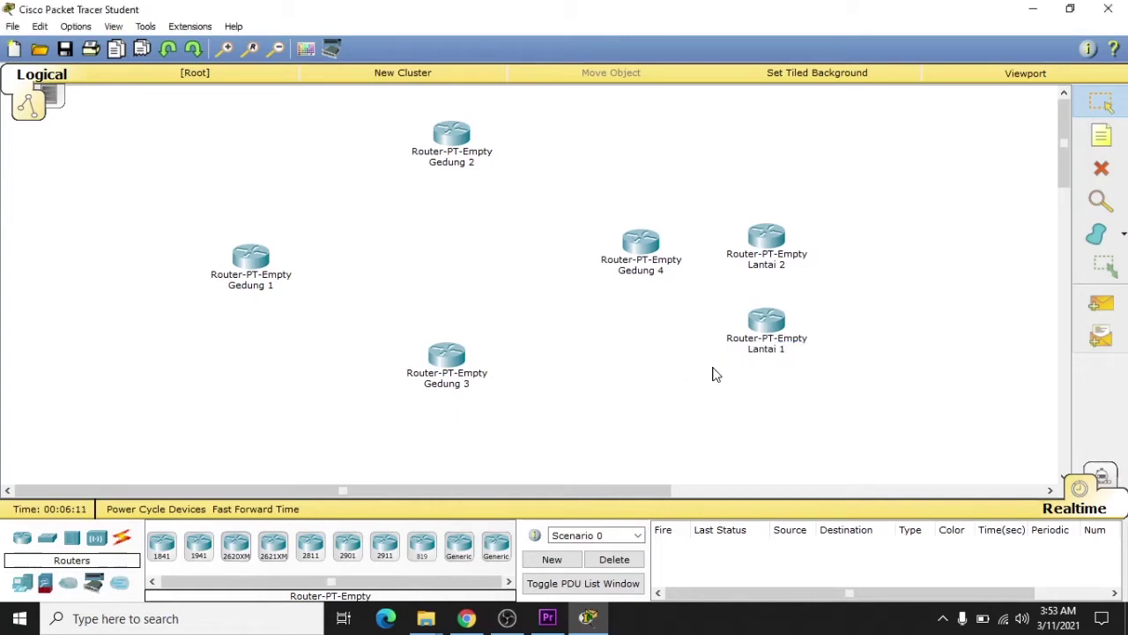
left_click_drag(764, 243, 765, 201)
left_click_drag(772, 320, 772, 287)
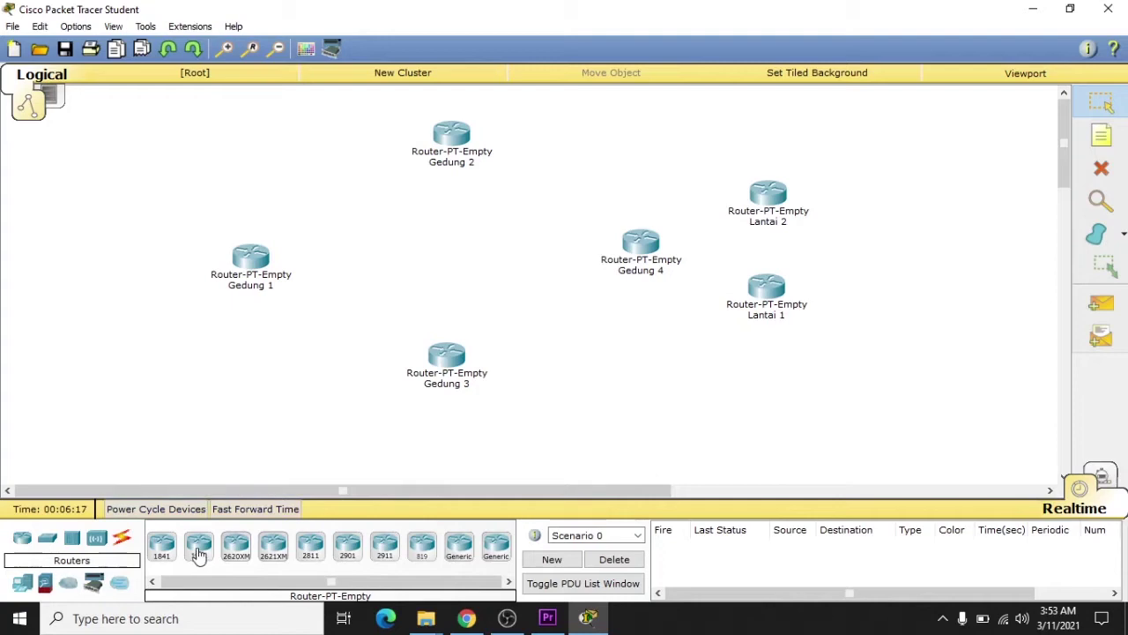
Add two 2950-24 switches, one below the Lantai 1 router and one above the Lantai 2 router
left_click(70, 541)
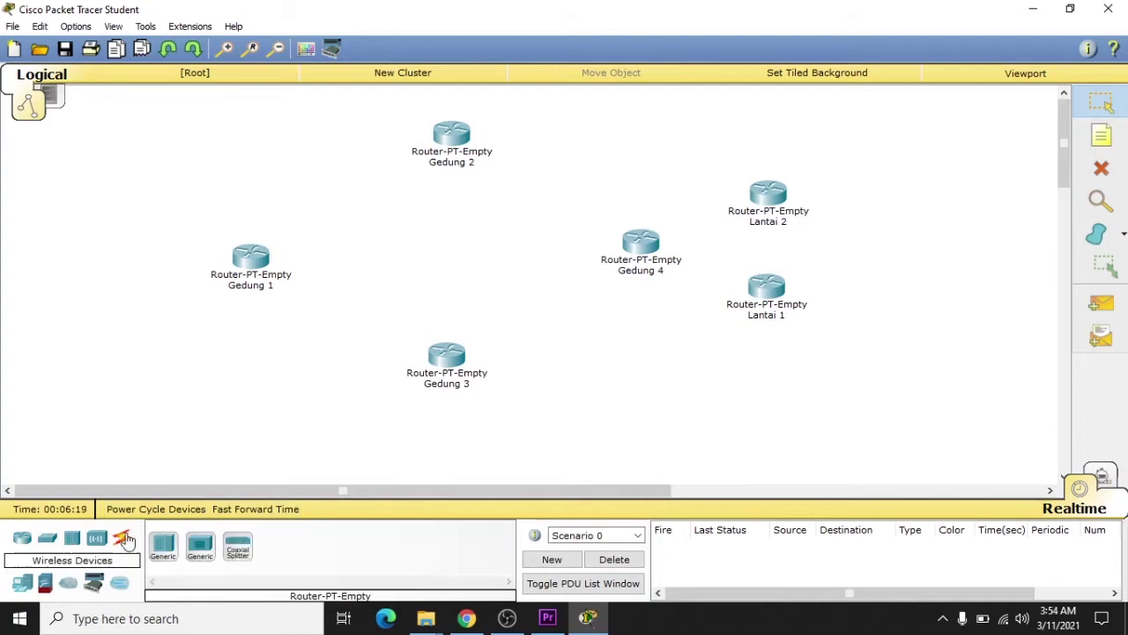
left_click(48, 541)
left_click_drag(200, 550, 815, 371)
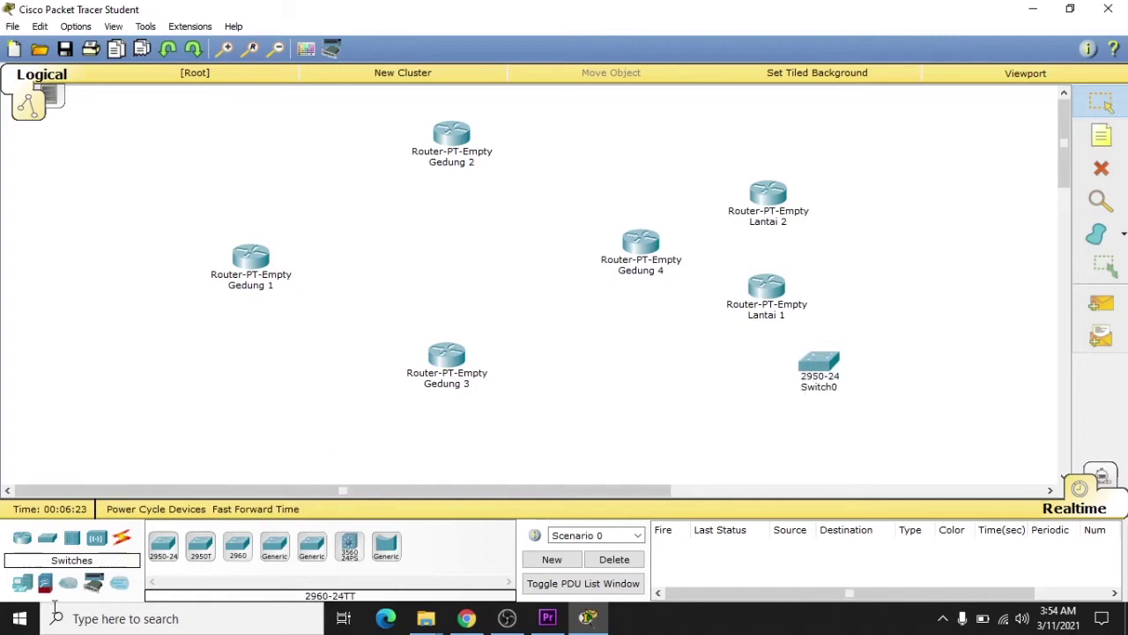
left_click_drag(165, 552, 842, 149)
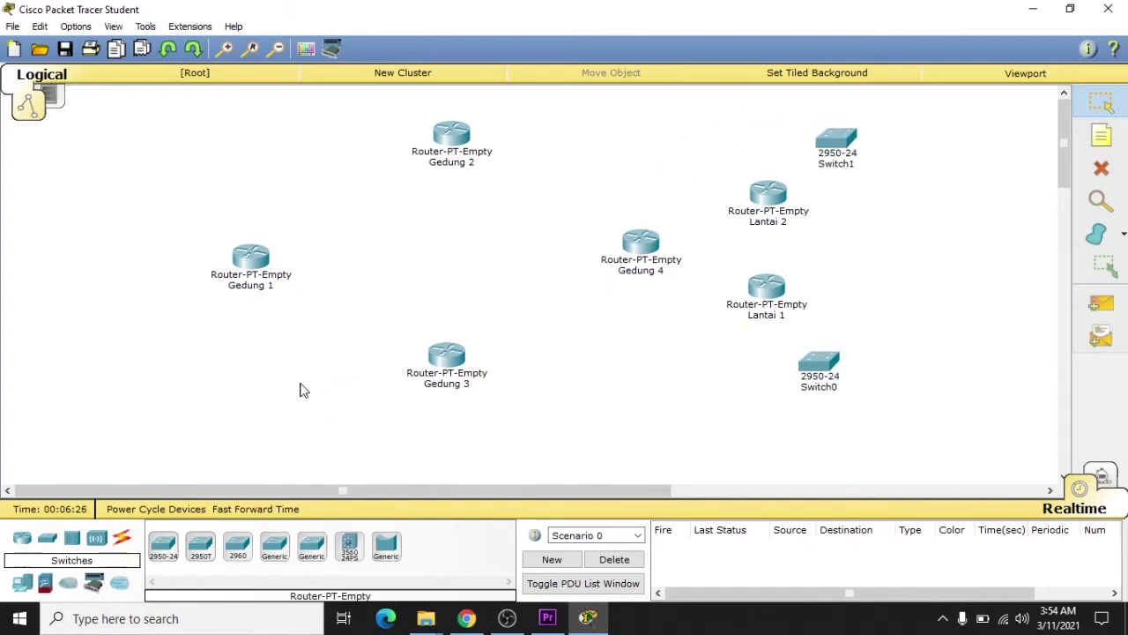
Add two generic PCs for the Lantai 1 switch, one below it and one beside it
left_click(21, 583)
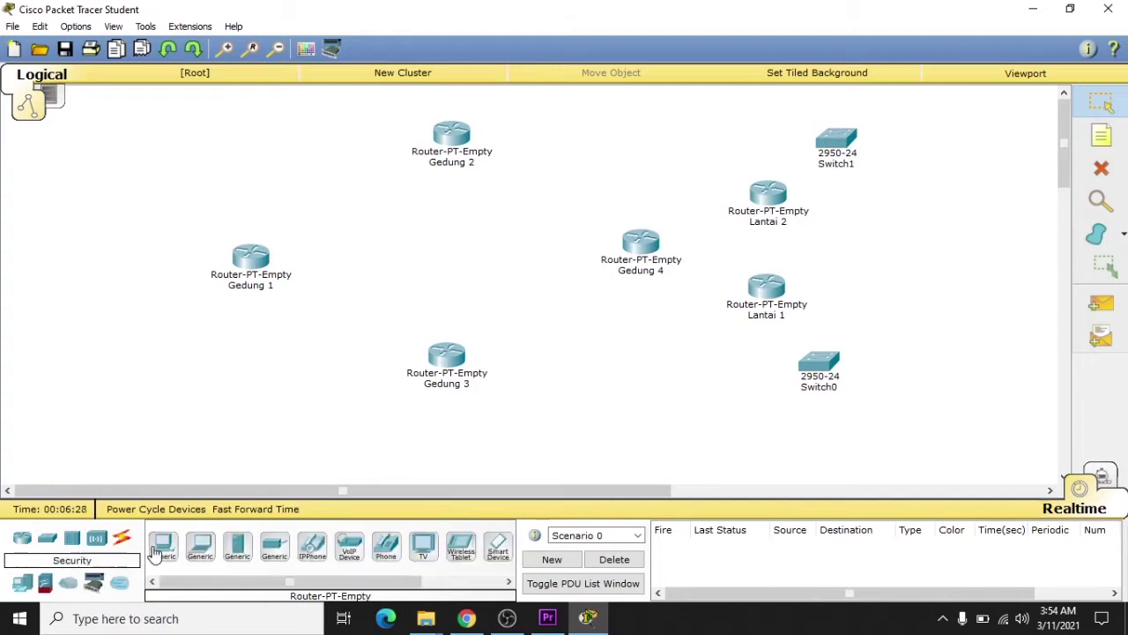
left_click_drag(165, 551, 815, 428)
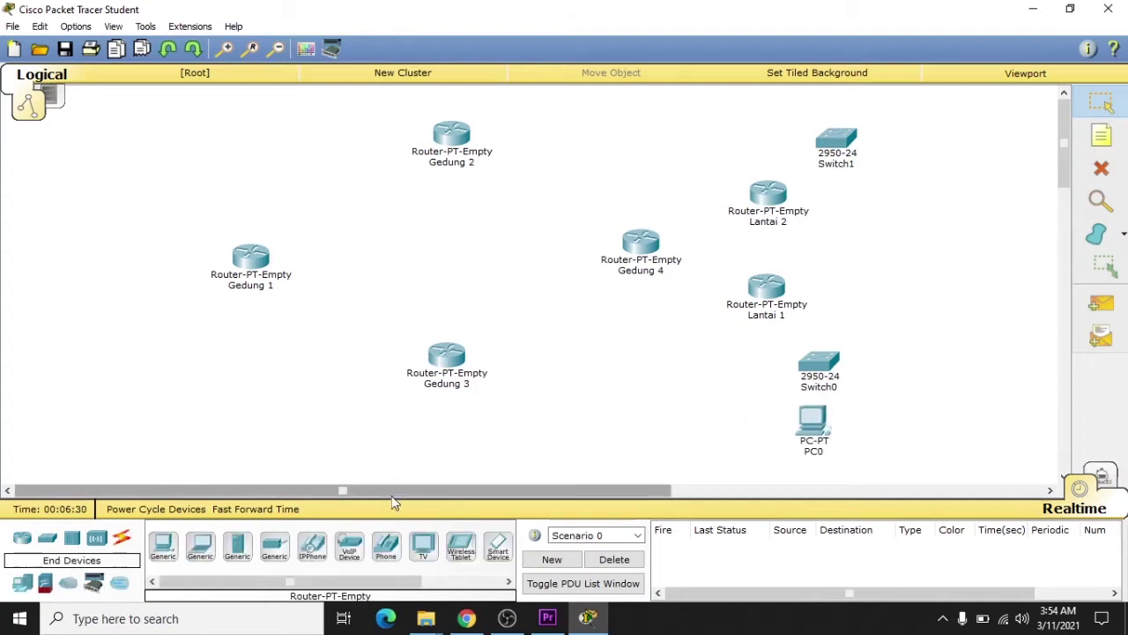
left_click_drag(163, 549, 913, 383)
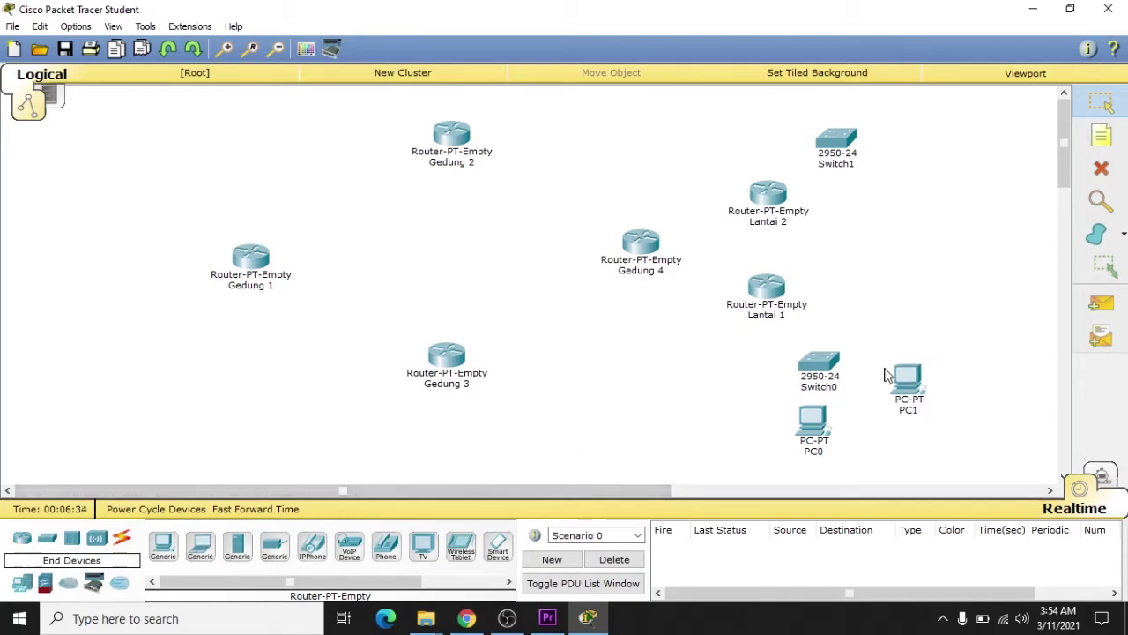
left_click_drag(822, 428, 828, 434)
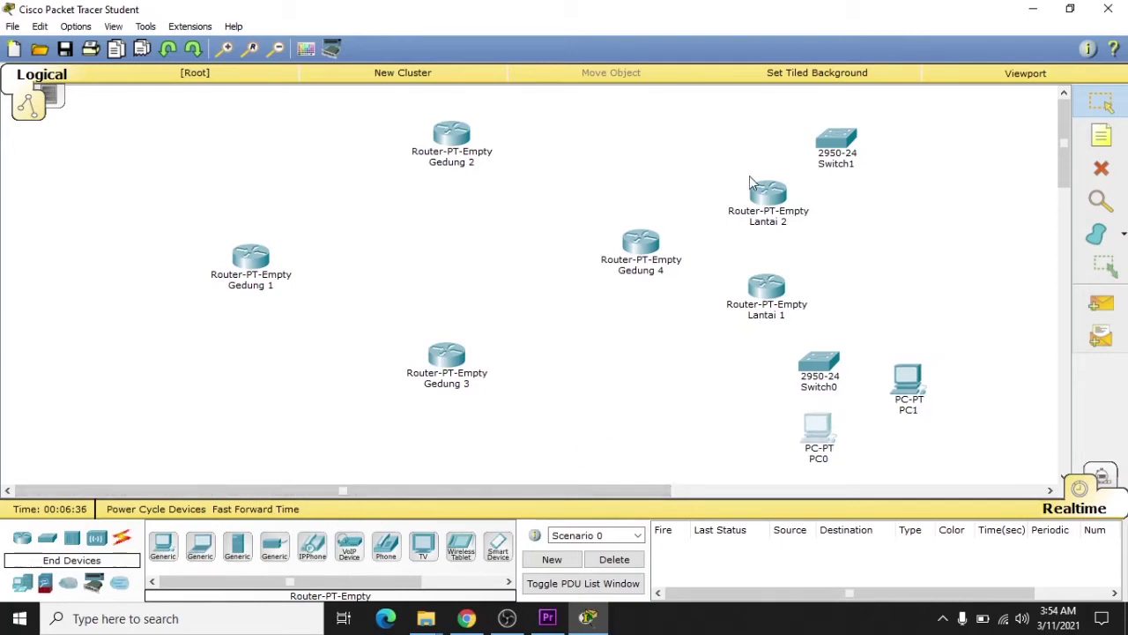
Add two generic PCs and a generic laptop beside the Lantai 2 switch
left_click_drag(173, 559, 909, 127)
left_click_drag(165, 548, 905, 185)
left_click_drag(217, 550, 985, 132)
Rearrange the Lantai 2 router, its switch and its two PCs, lining the PCs up in a row above the switch
left_click_drag(768, 208, 750, 209)
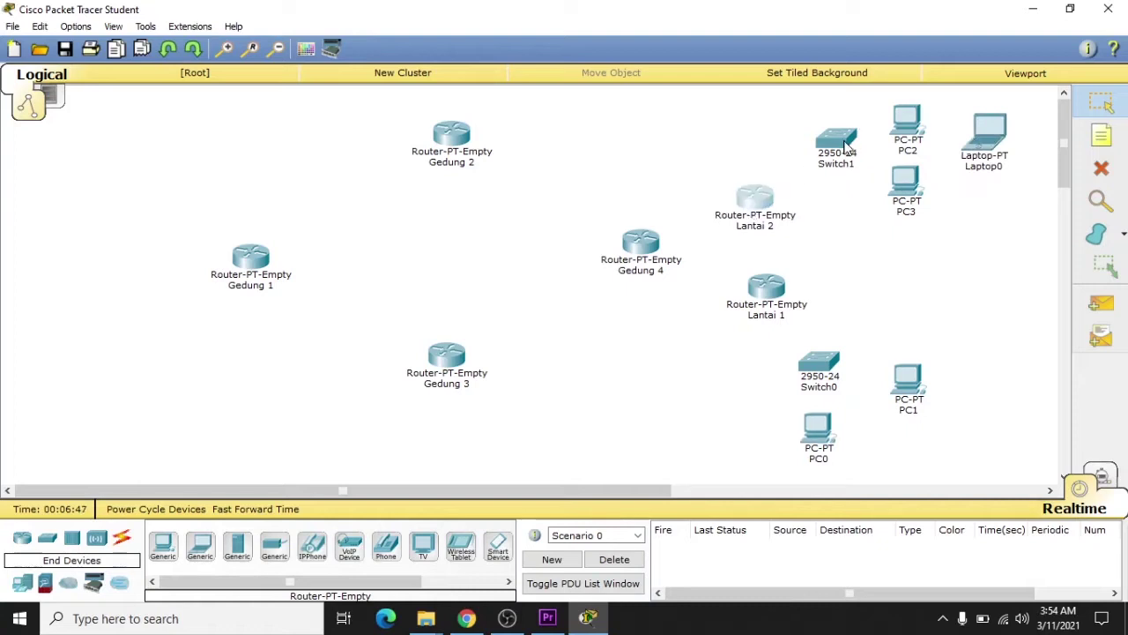
left_click_drag(847, 146, 820, 157)
left_click_drag(908, 182, 927, 121)
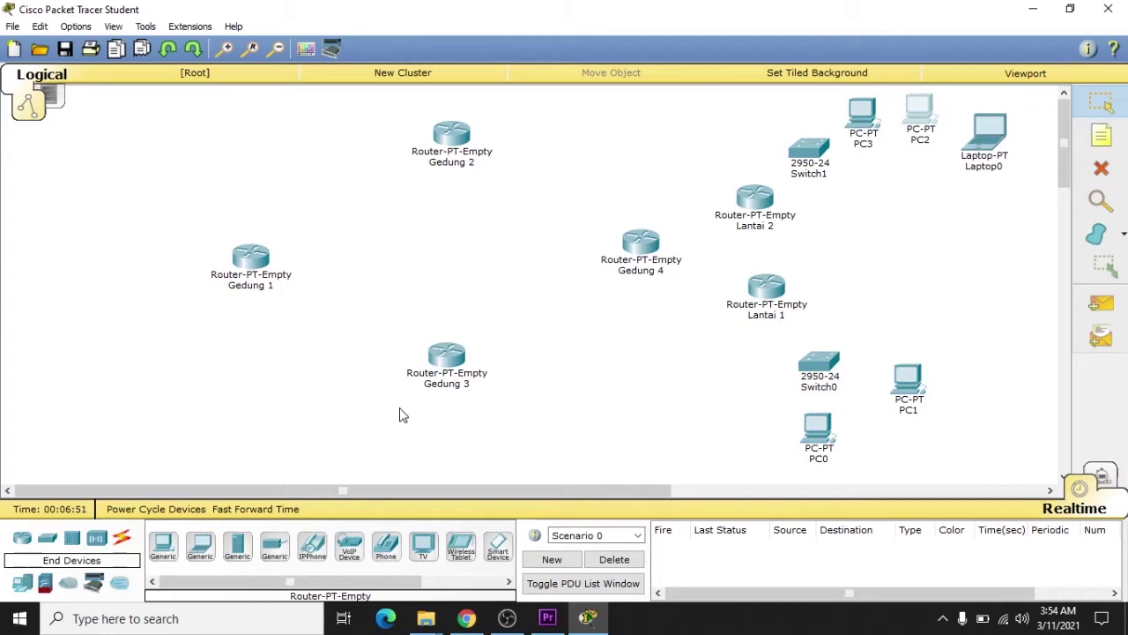
Add a smartphone and a second laptop below the Lantai 2 PCs, leaving free space beside the Lantai 2 router
left_click_drag(498, 547, 923, 186)
left_click_drag(200, 547, 862, 192)
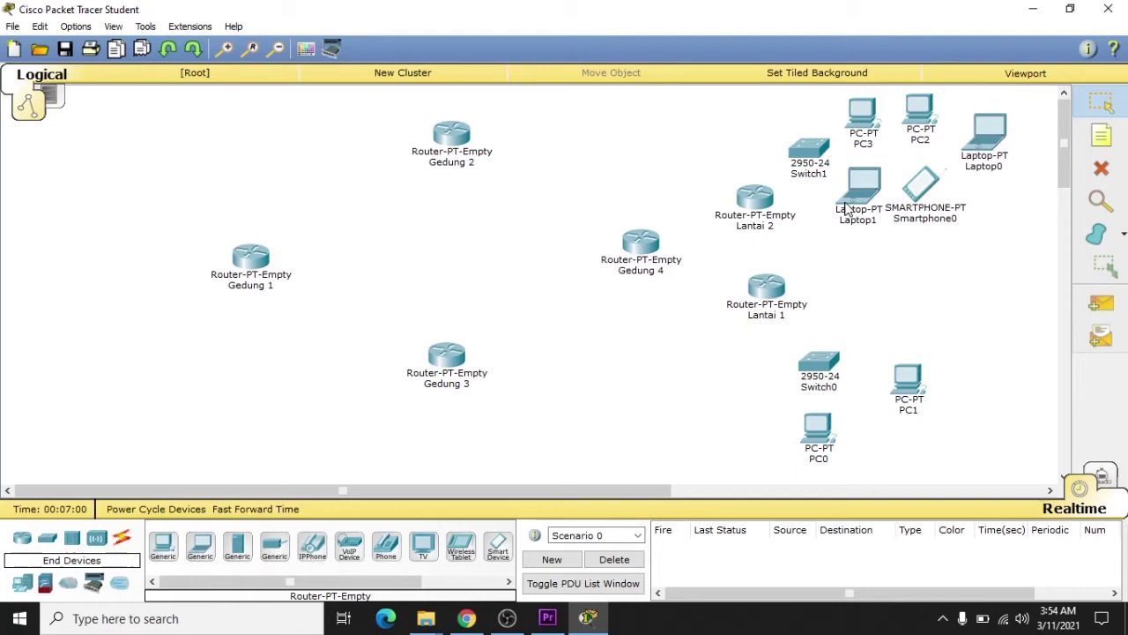
left_click_drag(904, 205, 976, 217)
left_click_drag(857, 211, 919, 221)
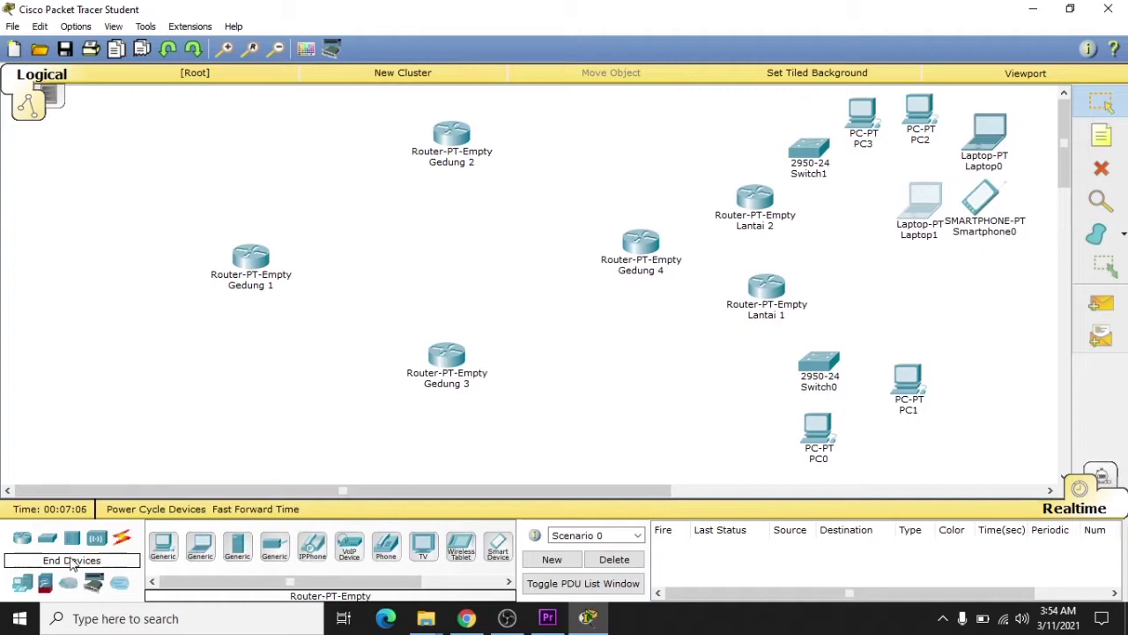
Place an AccessPoint-PT-N between the Lantai 2 router and the smartphone, and move the nearby laptop down out of the way
left_click(96, 544)
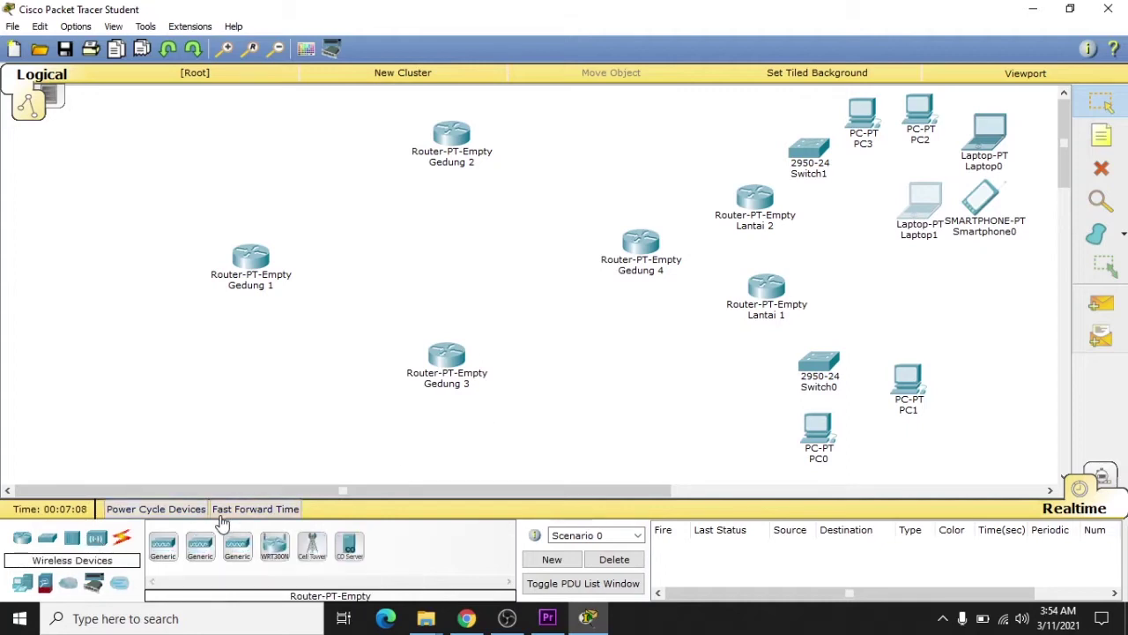
left_click_drag(238, 562, 862, 188)
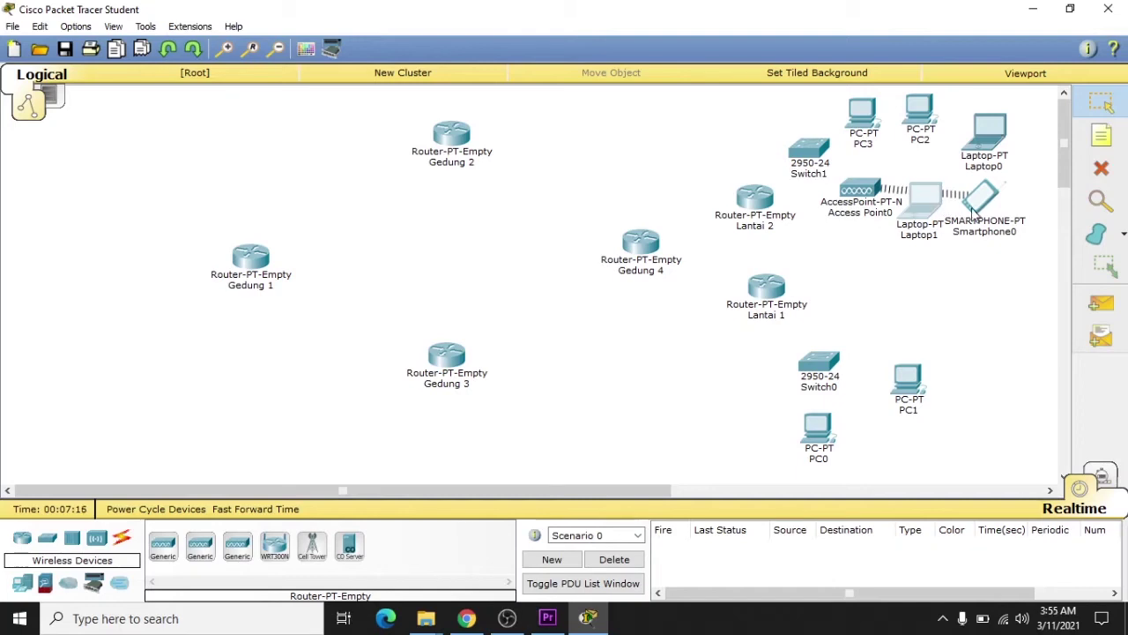
left_click_drag(930, 216, 931, 247)
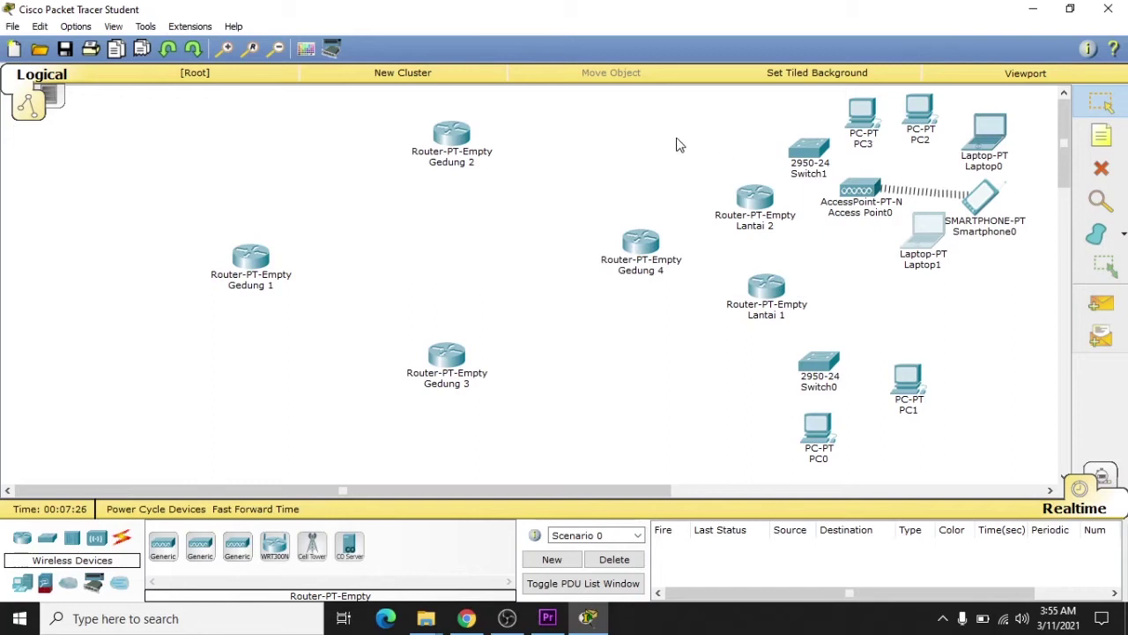
Group Gedung 4, both Lantai routers and all their switches and end devices into a new cluster at Gedung 4's spot, and open it
left_click_drag(600, 95, 578, 178)
left_click_drag(615, 106, 1013, 476)
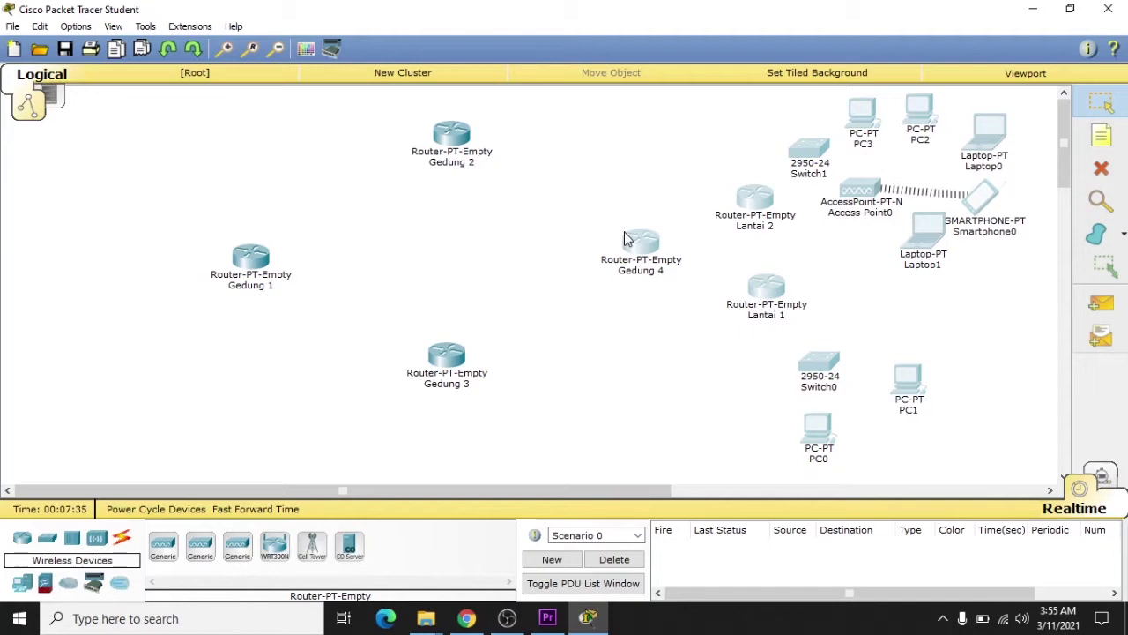
left_click_drag(594, 99, 1047, 476)
left_click(427, 72)
left_click_drag(854, 227, 649, 235)
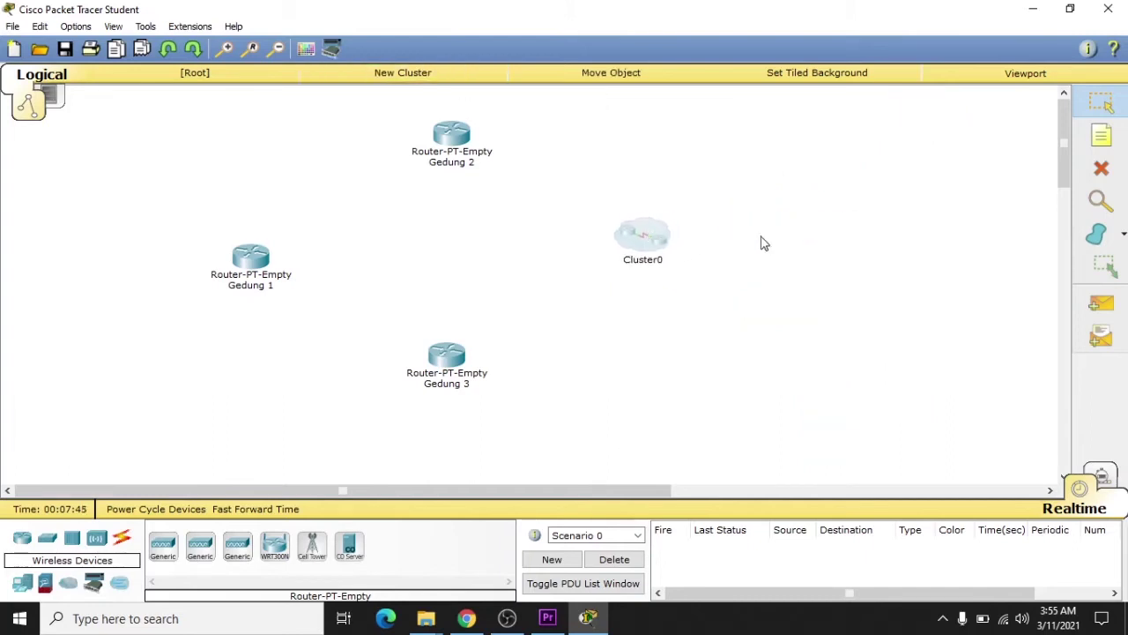
double_click(649, 230)
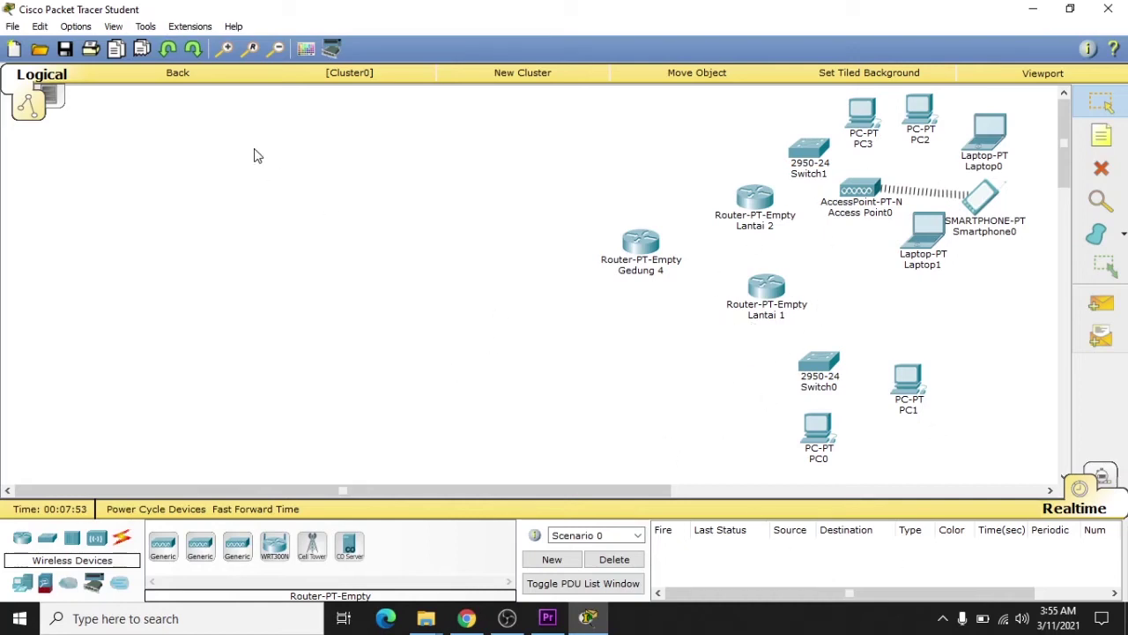
Rename the new cluster at the root level as GEDUNG 4 and reopen it
left_click(194, 77)
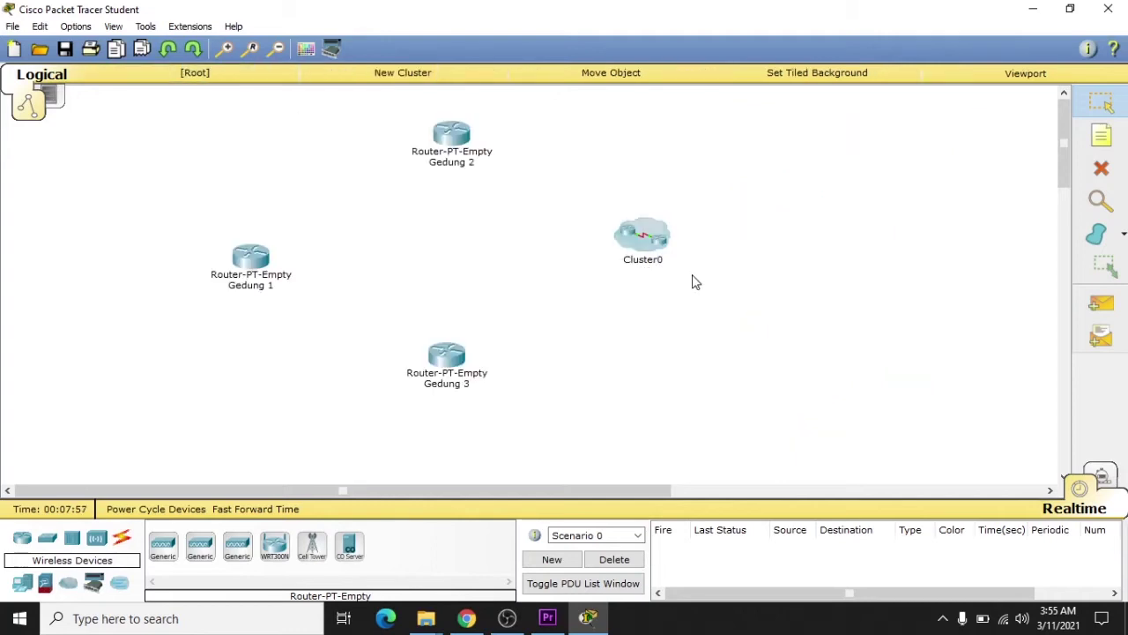
left_click(653, 262)
left_click_drag(666, 265, 578, 264)
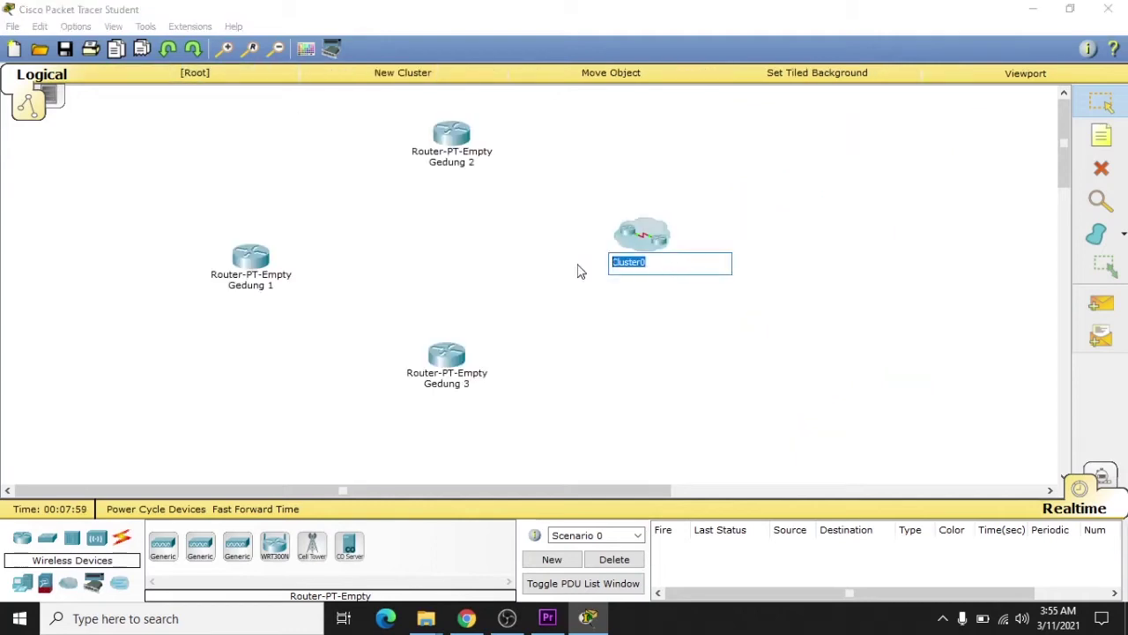
type("GEDUNG 4")
left_click(764, 453)
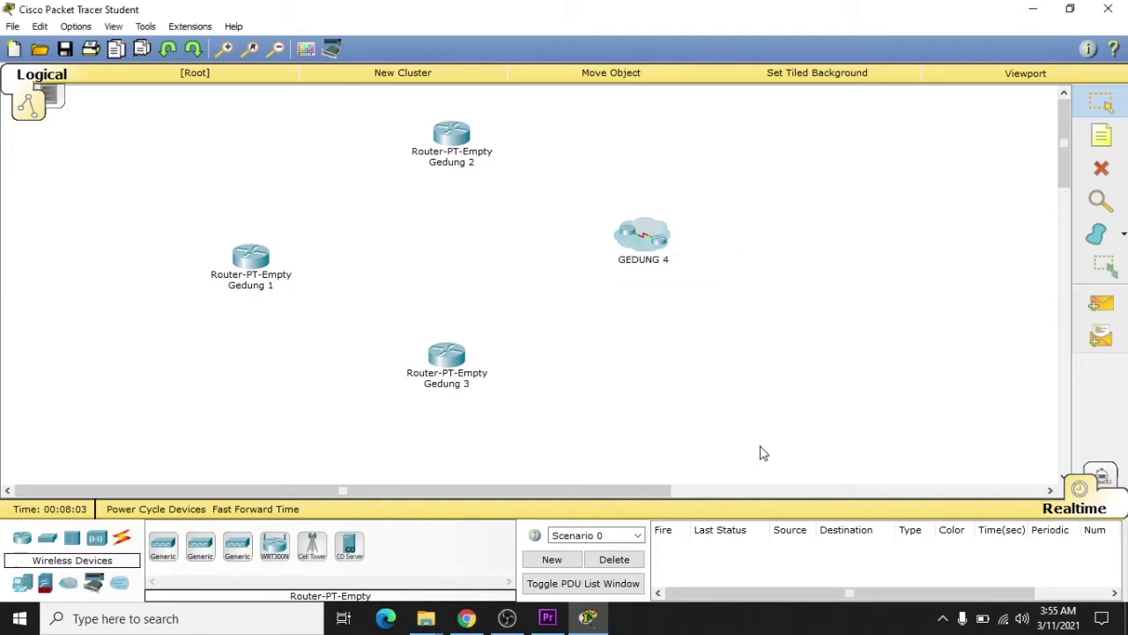
double_click(637, 244)
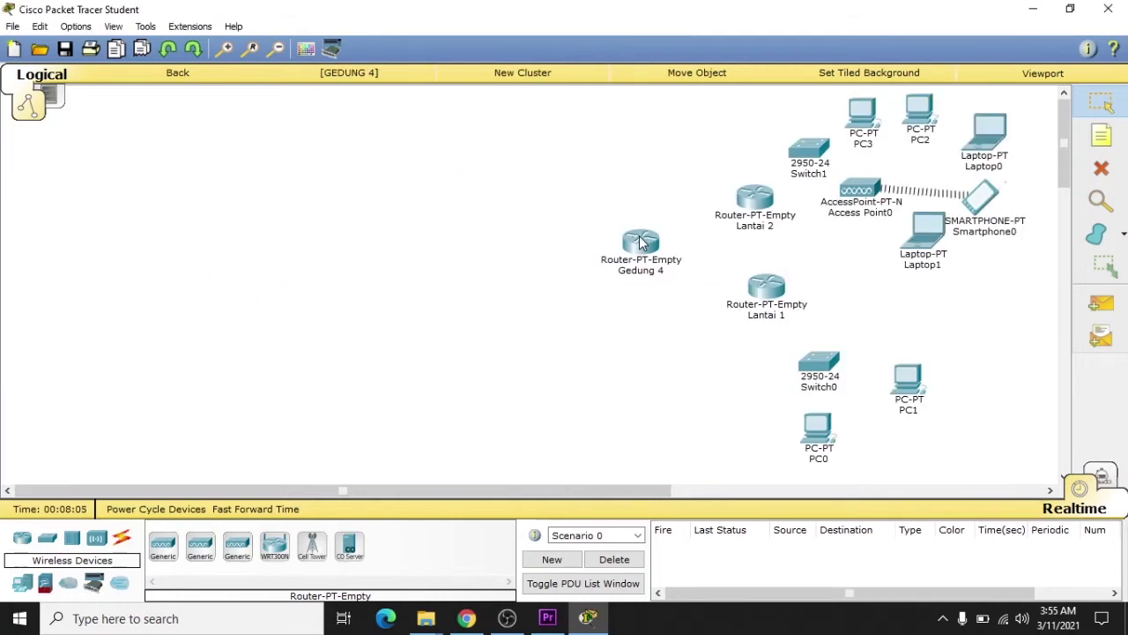
left_click_drag(570, 490, 697, 490)
Try to connect the Gedung 4 router to the Lantai 2 router with an automatically chosen cable
left_click(121, 537)
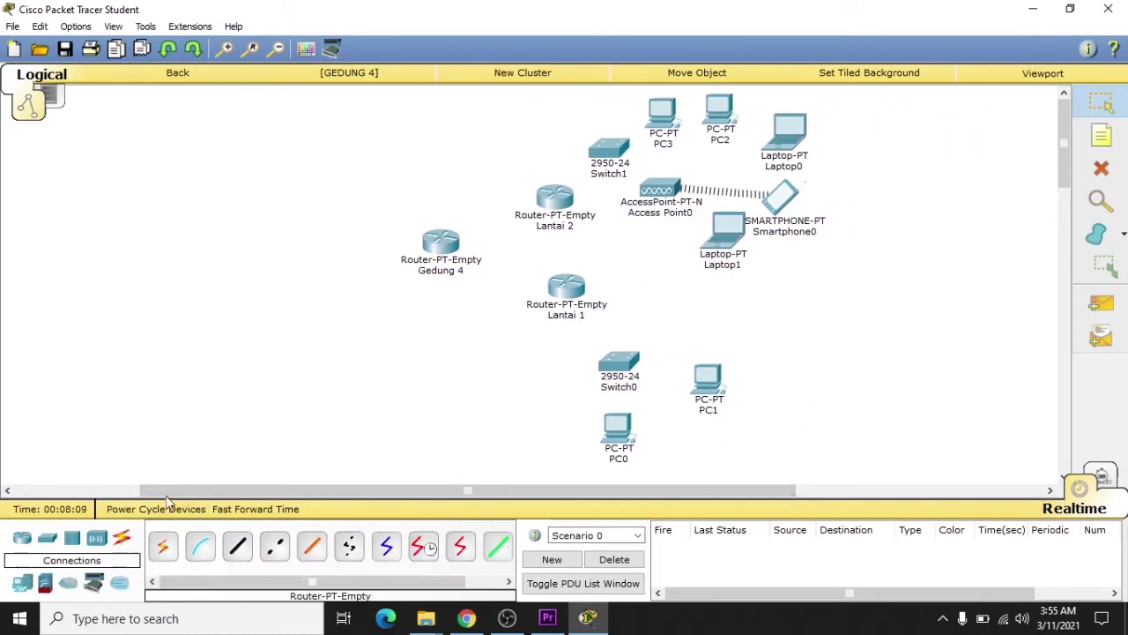
left_click(163, 546)
left_click(441, 250)
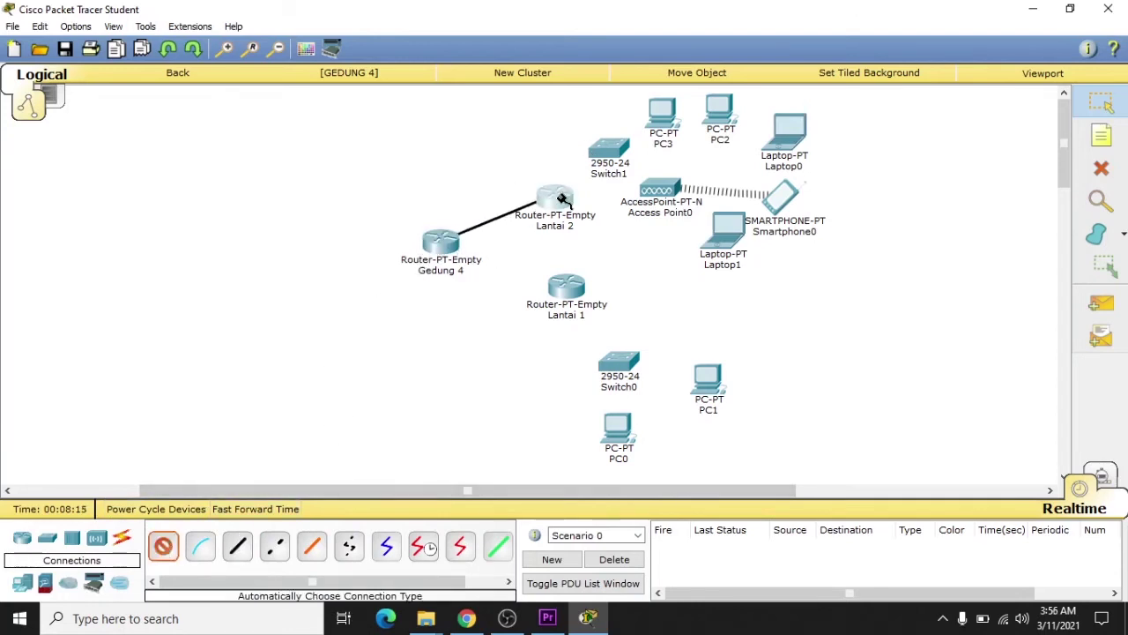
left_click(561, 201)
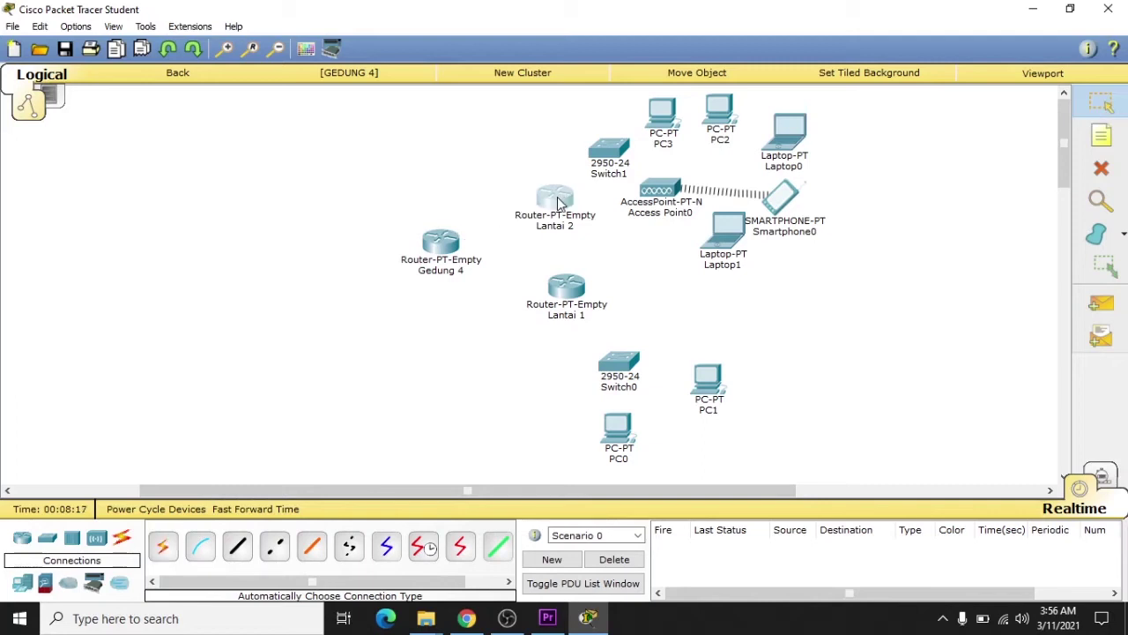
Install two PT-ROUTER-NM-1CFE modules in the two empty slots of the Lantai 2 router nearest its power supply
left_click(557, 202)
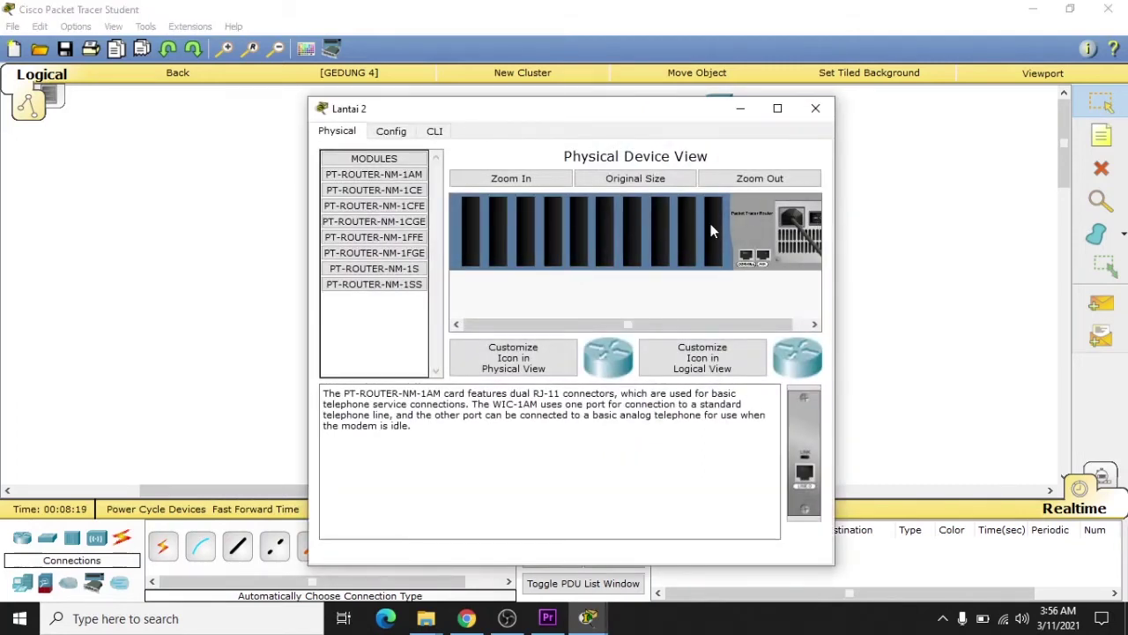
left_click(407, 206)
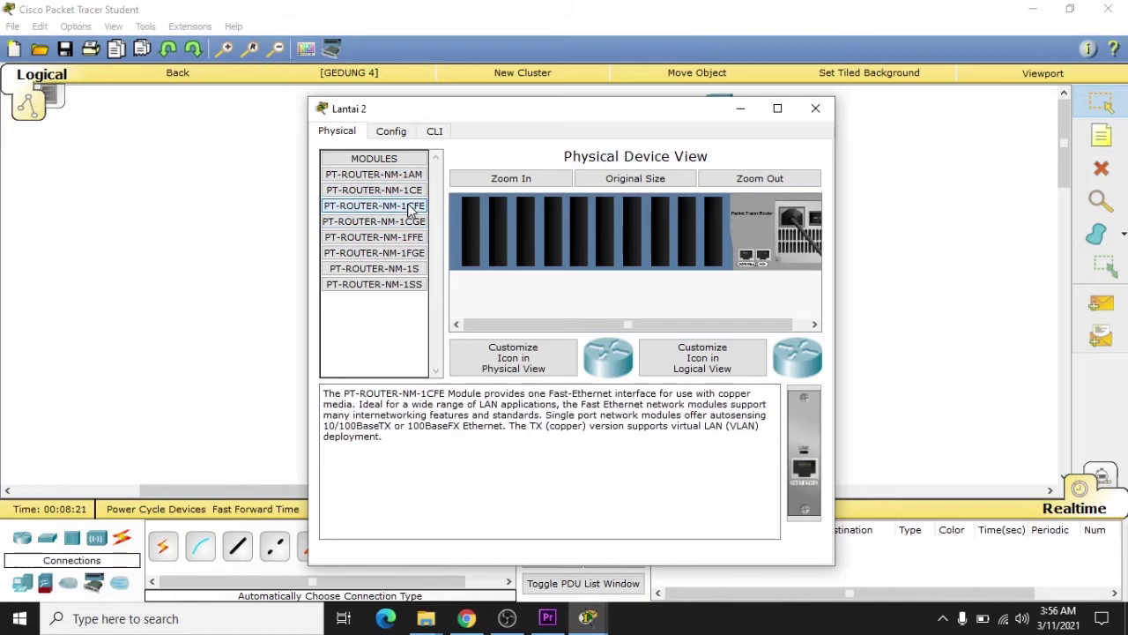
left_click_drag(803, 449, 714, 231)
left_click_drag(792, 429, 681, 239)
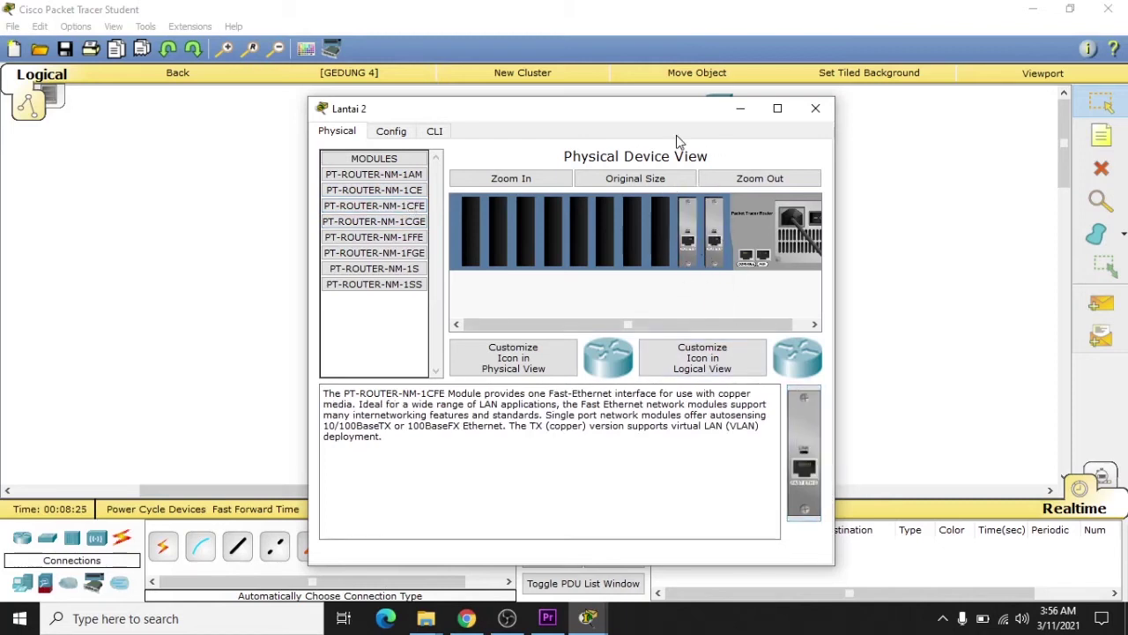
left_click(814, 108)
Nudge the access point slightly and install a third PT-ROUTER-NM-1CFE module in the Lantai 2 router, beside the existing two
left_click(569, 294)
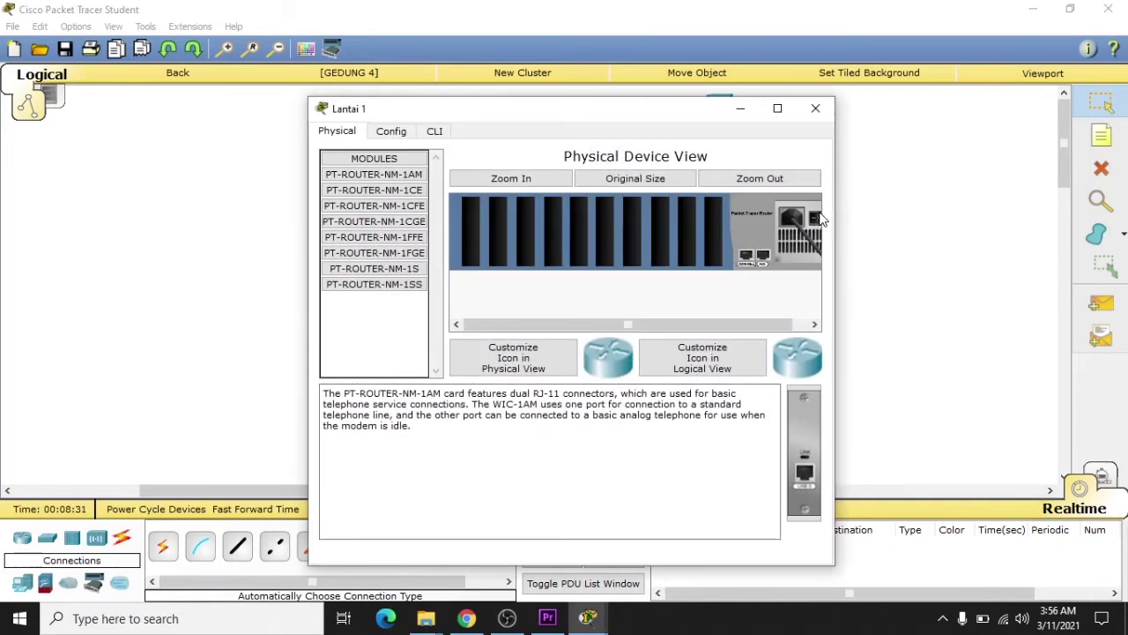
left_click(816, 108)
left_click_drag(672, 194, 669, 199)
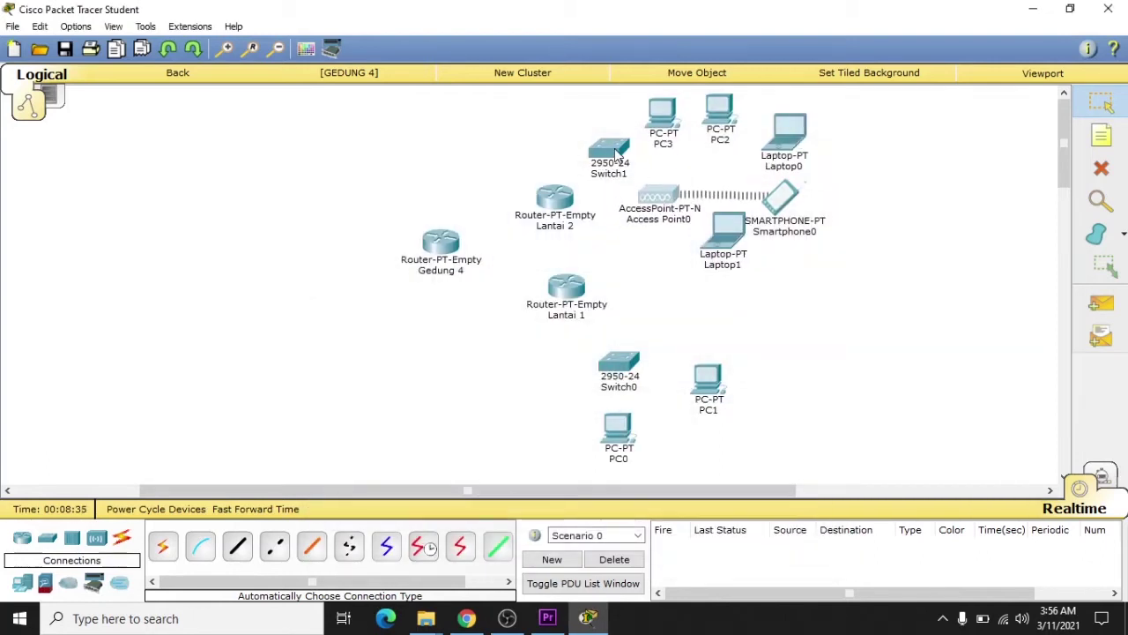
left_click(553, 204)
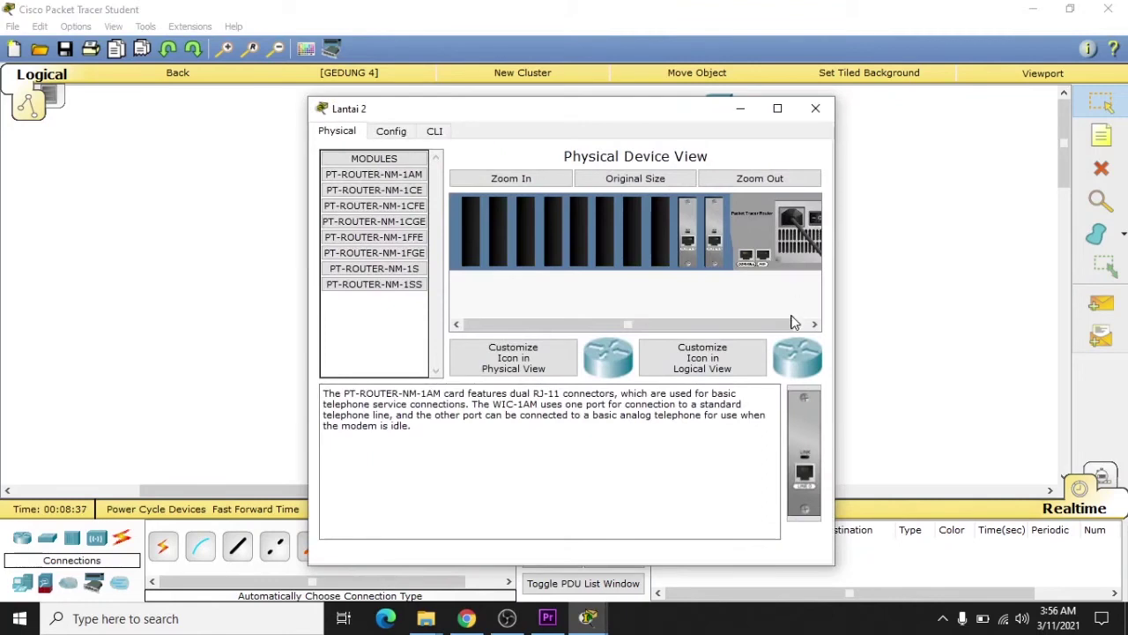
left_click(412, 205)
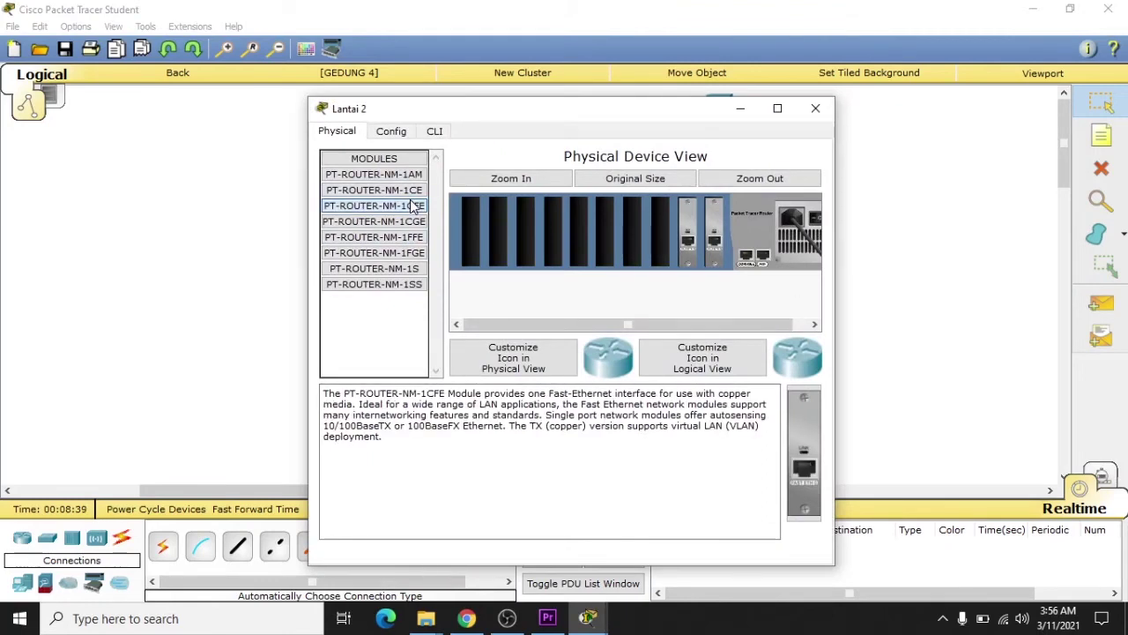
left_click_drag(818, 413, 780, 234)
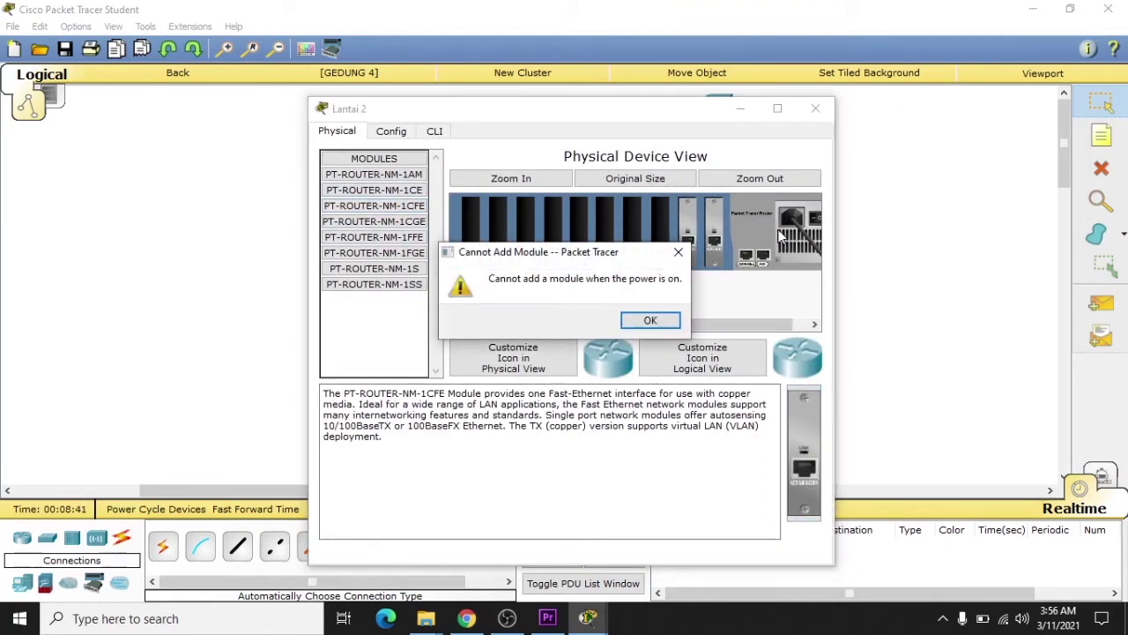
left_click(650, 320)
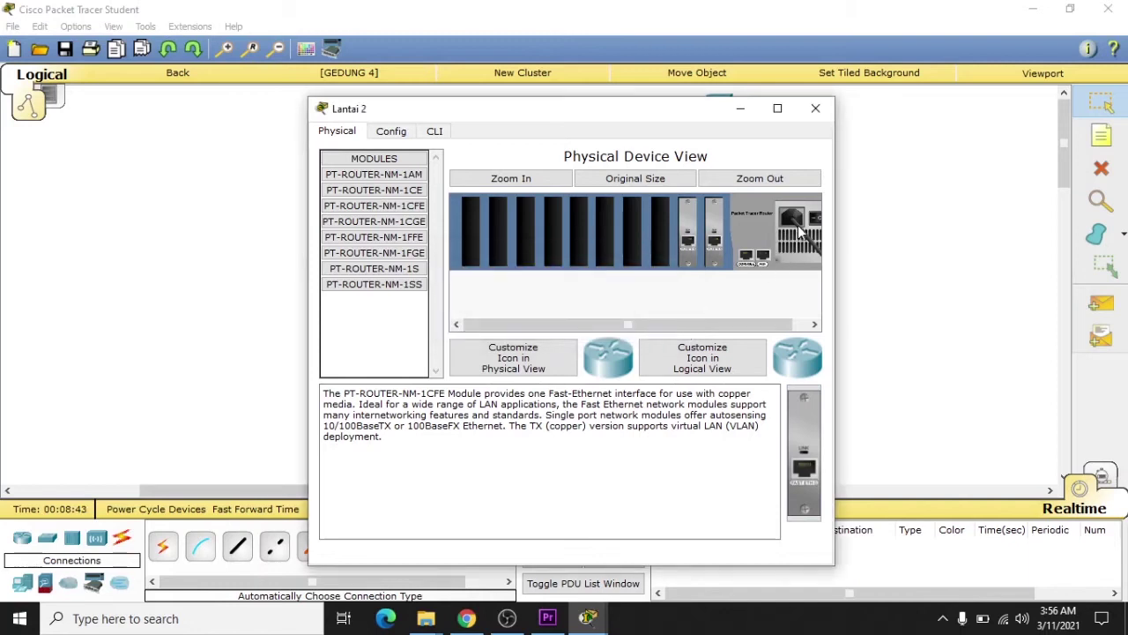
left_click_drag(796, 416, 670, 250)
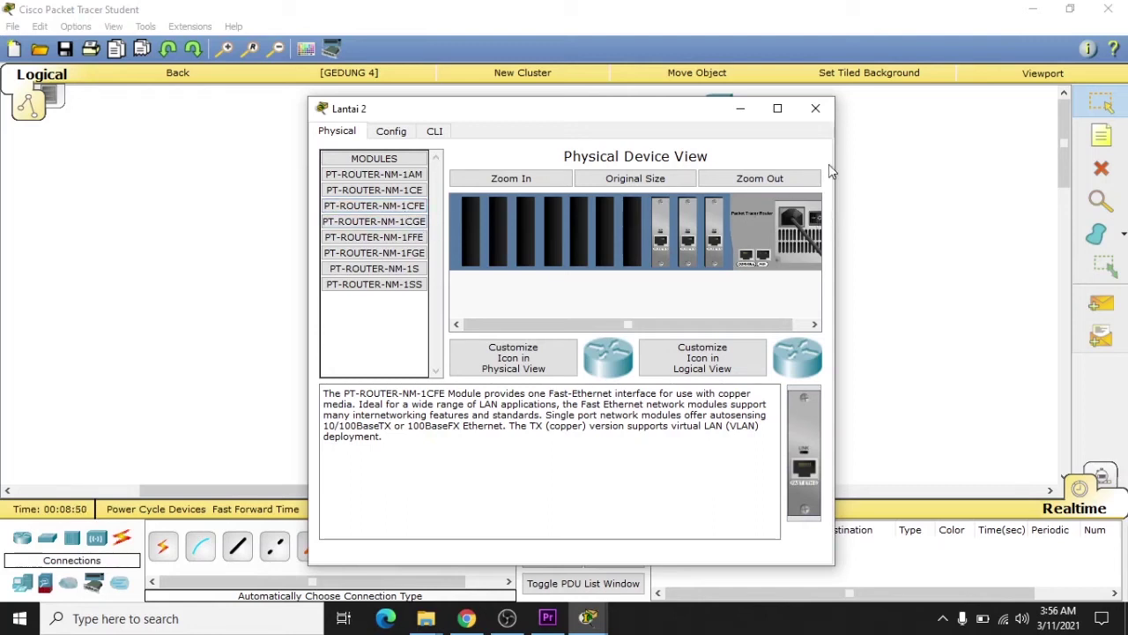
left_click(815, 107)
Install two PT-ROUTER-NM-1CFE modules in the Lantai 1 router, in the slots nearest its power supply
left_click(566, 294)
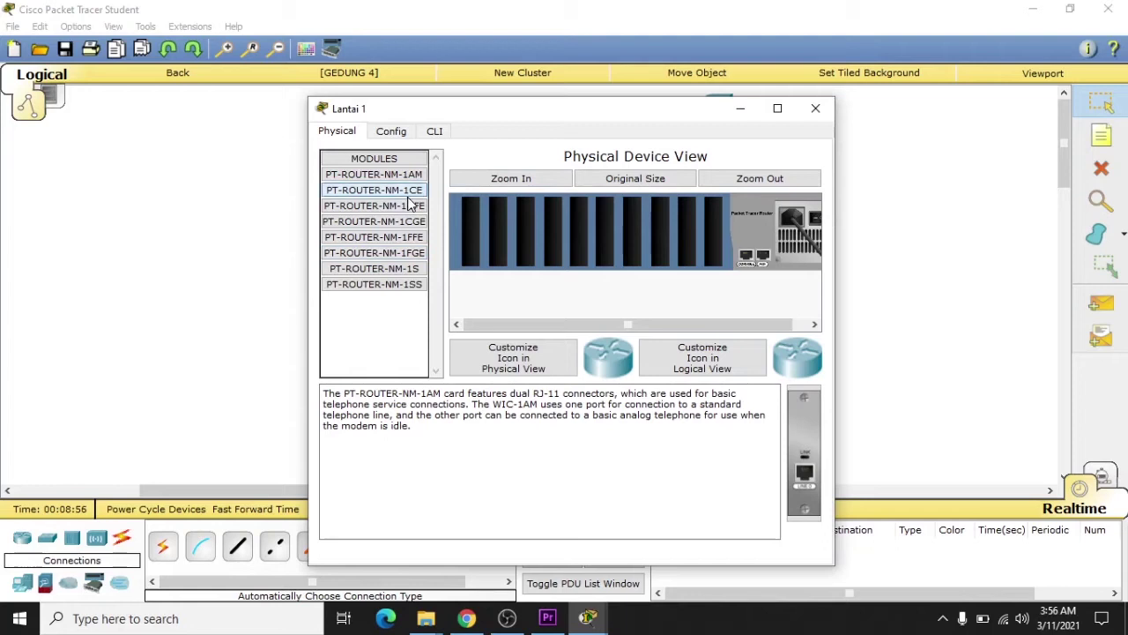
left_click(374, 205)
left_click_drag(807, 428, 713, 231)
left_click_drag(802, 456, 689, 231)
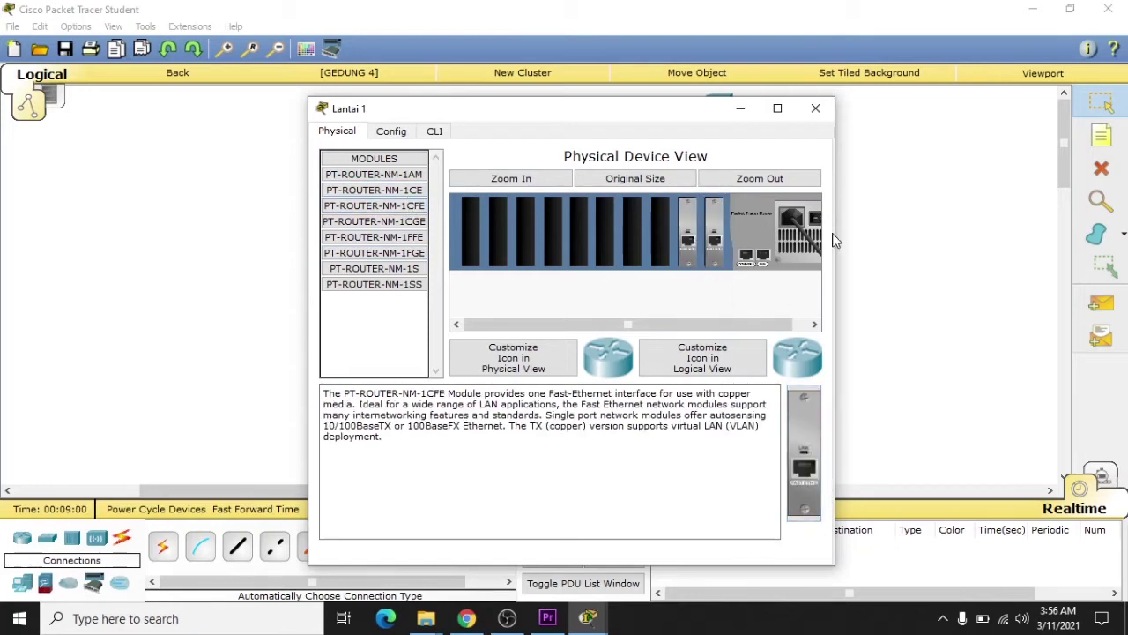
left_click(816, 107)
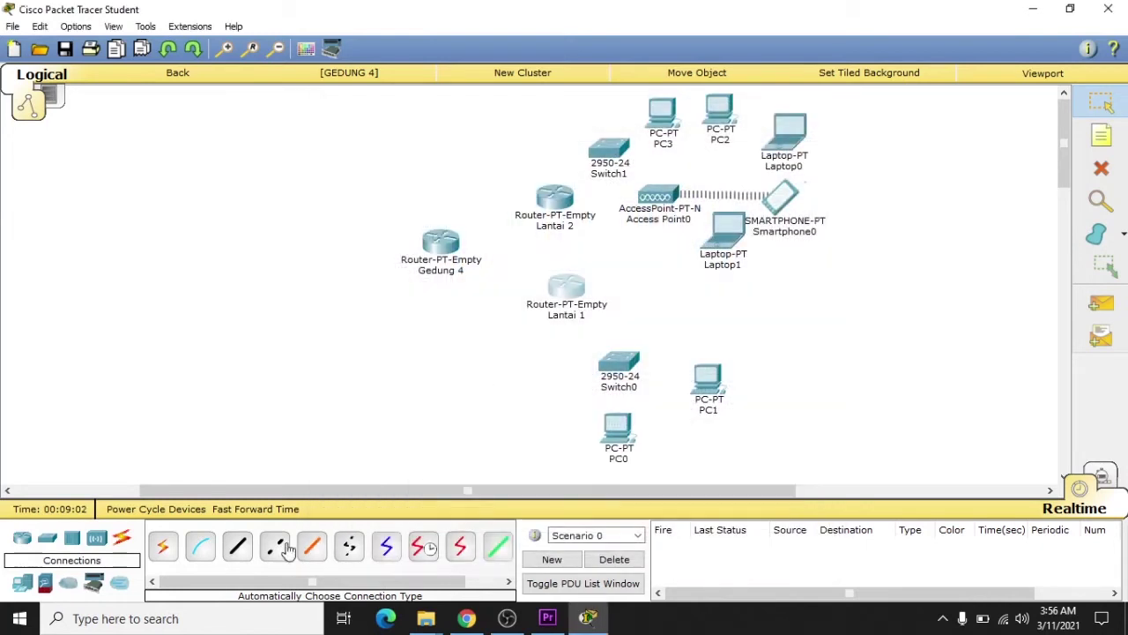
Connect the Gedung 4 router to both the Lantai 2 and Lantai 1 routers with automatically chosen cables
left_click(164, 548)
left_click(446, 251)
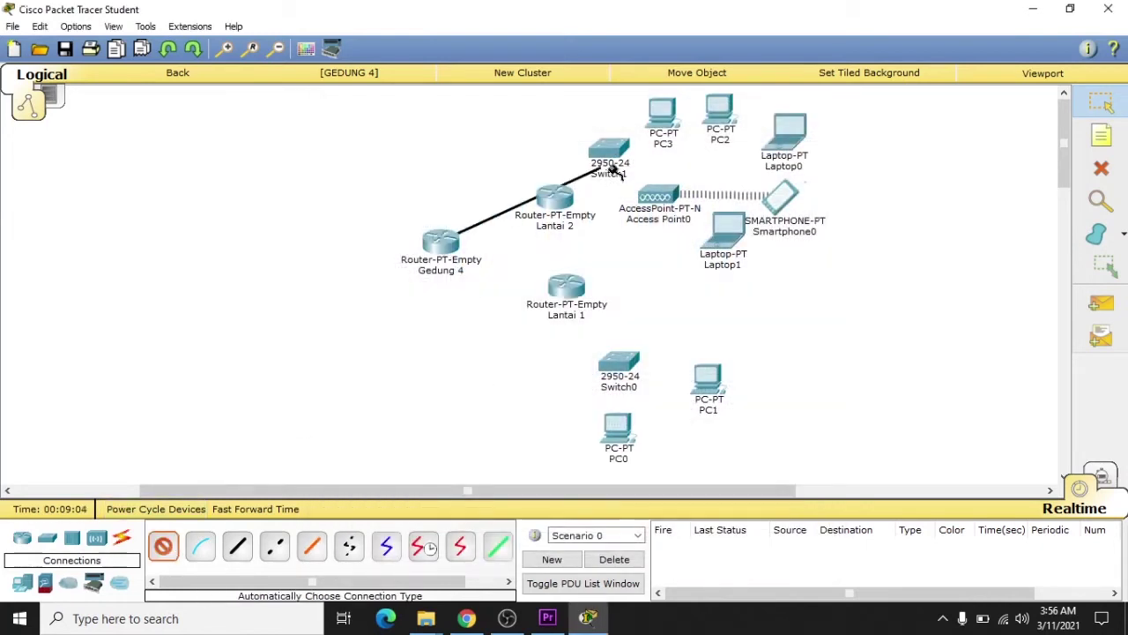
left_click(555, 188)
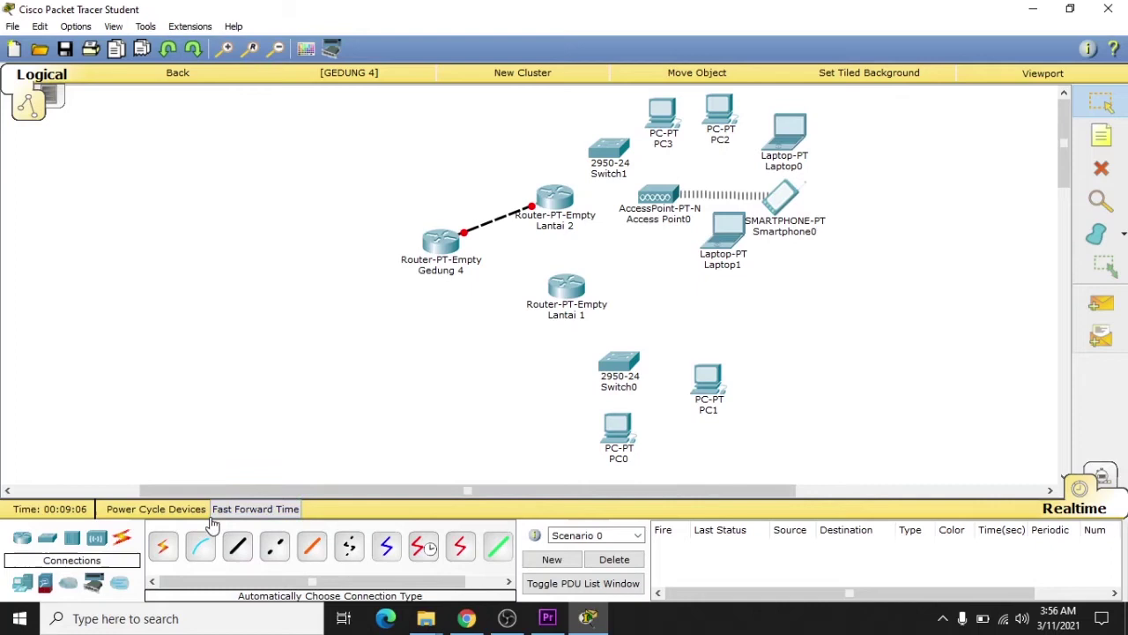
left_click(162, 547)
left_click(443, 247)
left_click(571, 289)
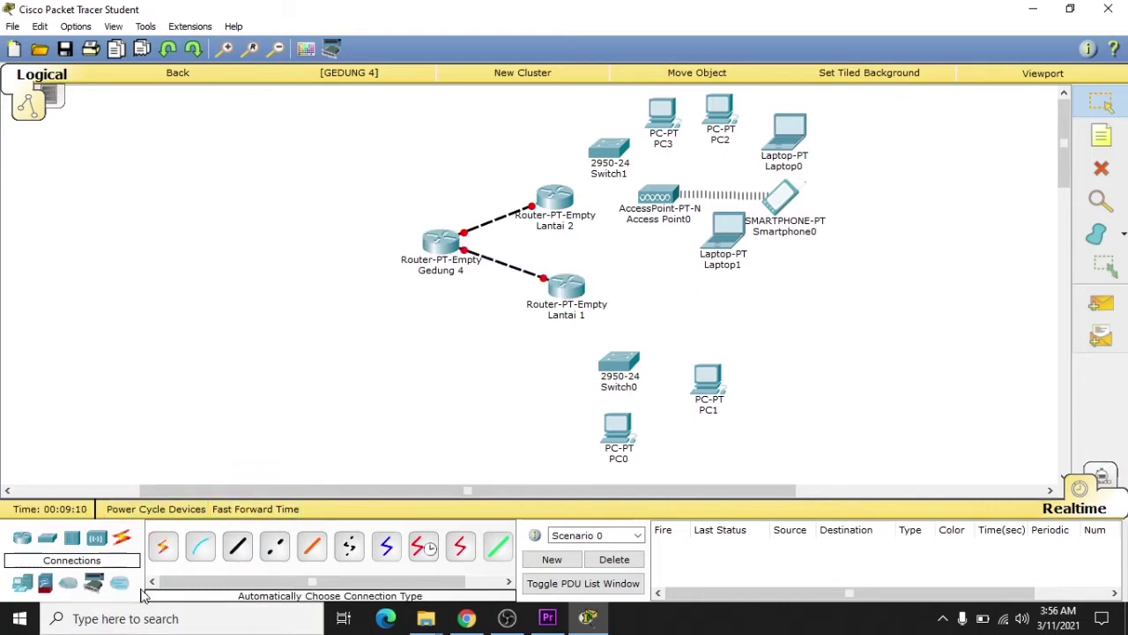
Connect the Lantai 2 router to Switch1 and to Access Point0 with automatically chosen cables
left_click(162, 547)
left_click(557, 194)
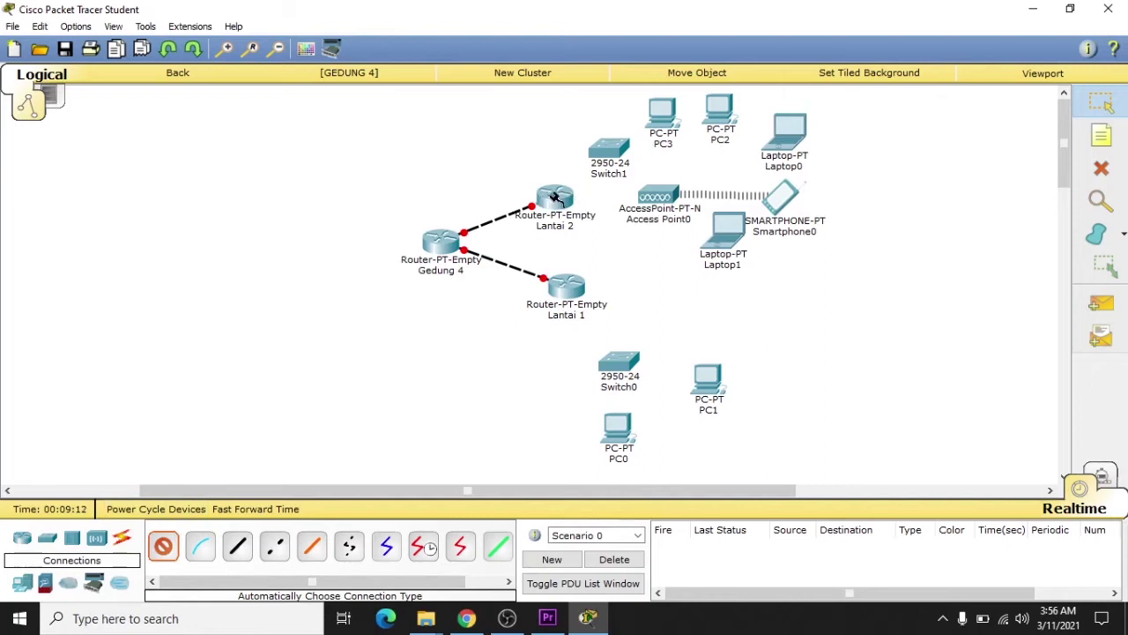
left_click(610, 150)
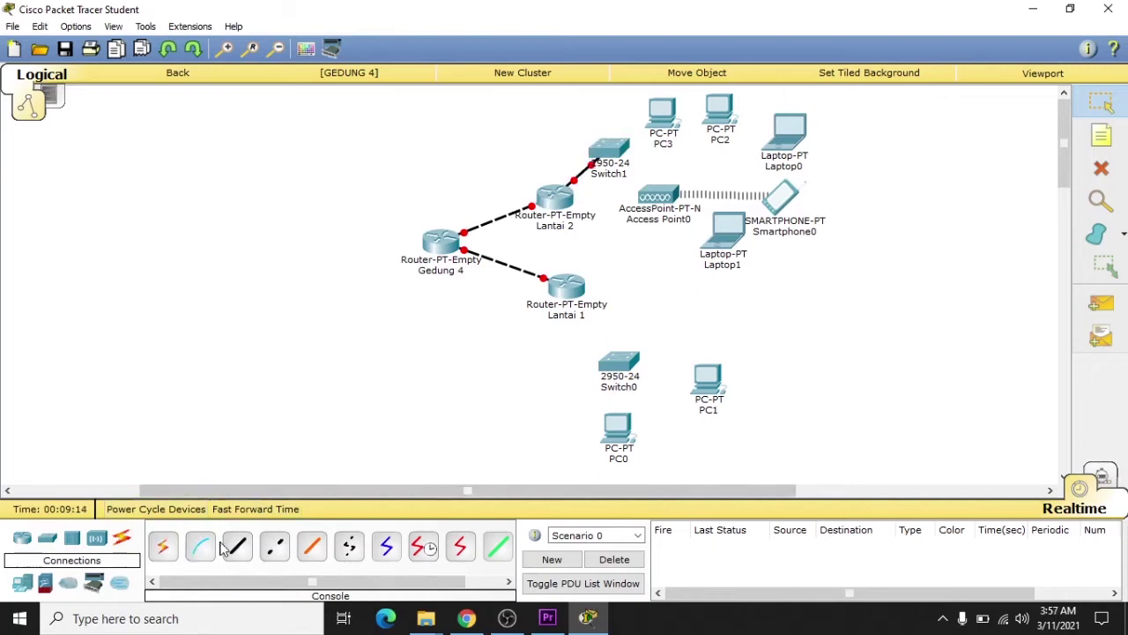
left_click(162, 546)
left_click(573, 194)
left_click(672, 198)
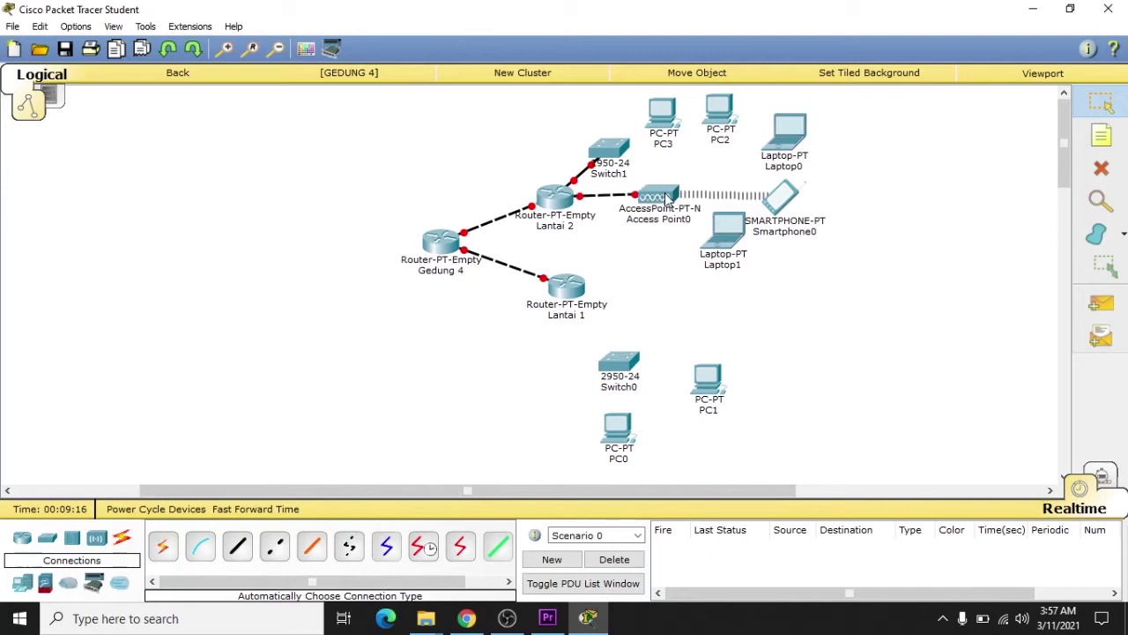
Connect Switch1 to PC3 and PC2 with automatically chosen cables, and shift PC3 slightly away from PC2
left_click(162, 546)
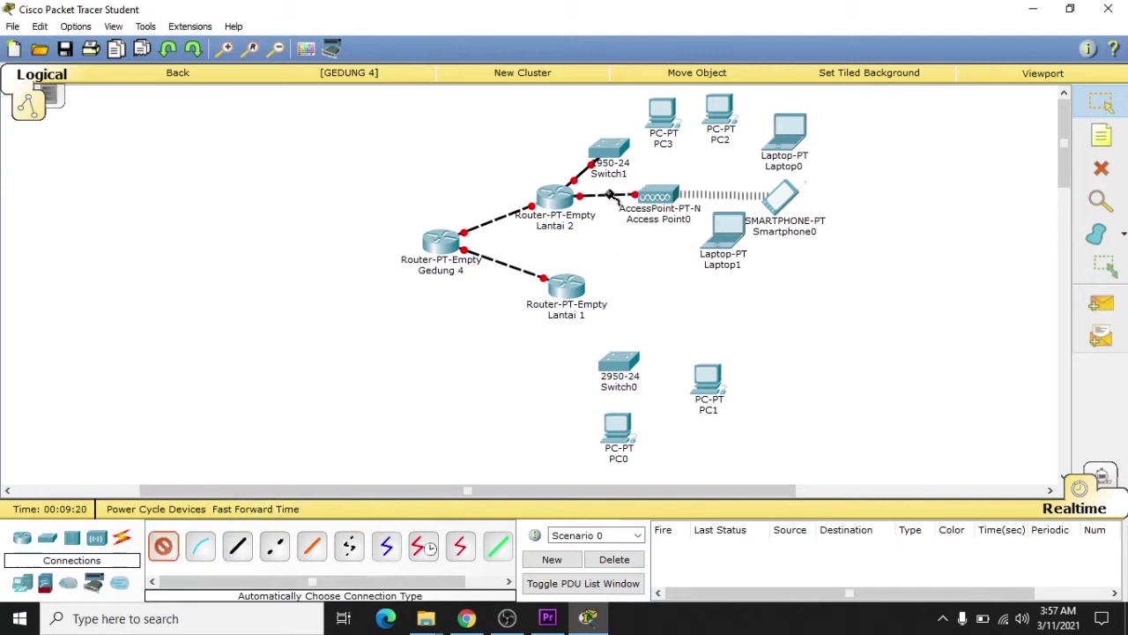
left_click(622, 157)
left_click(657, 118)
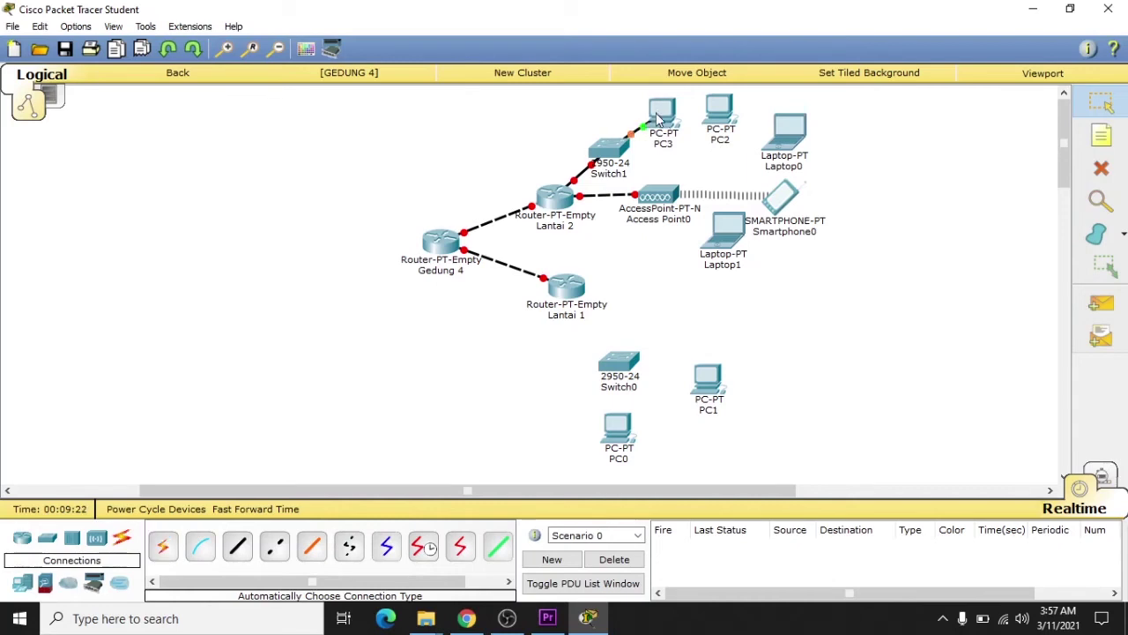
left_click(238, 547)
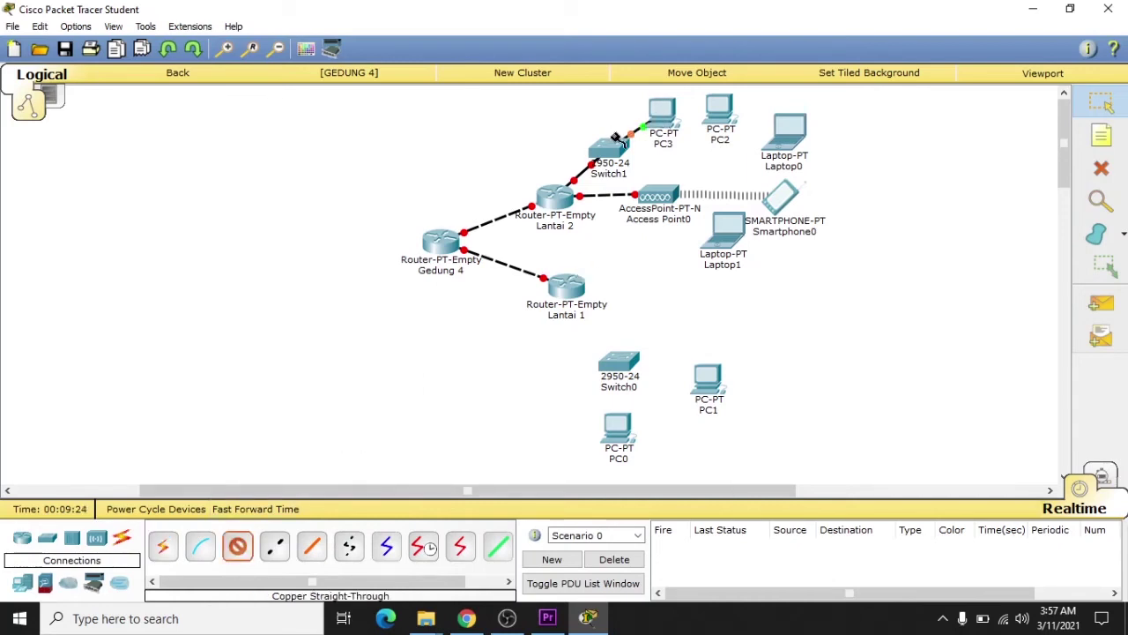
left_click(613, 150)
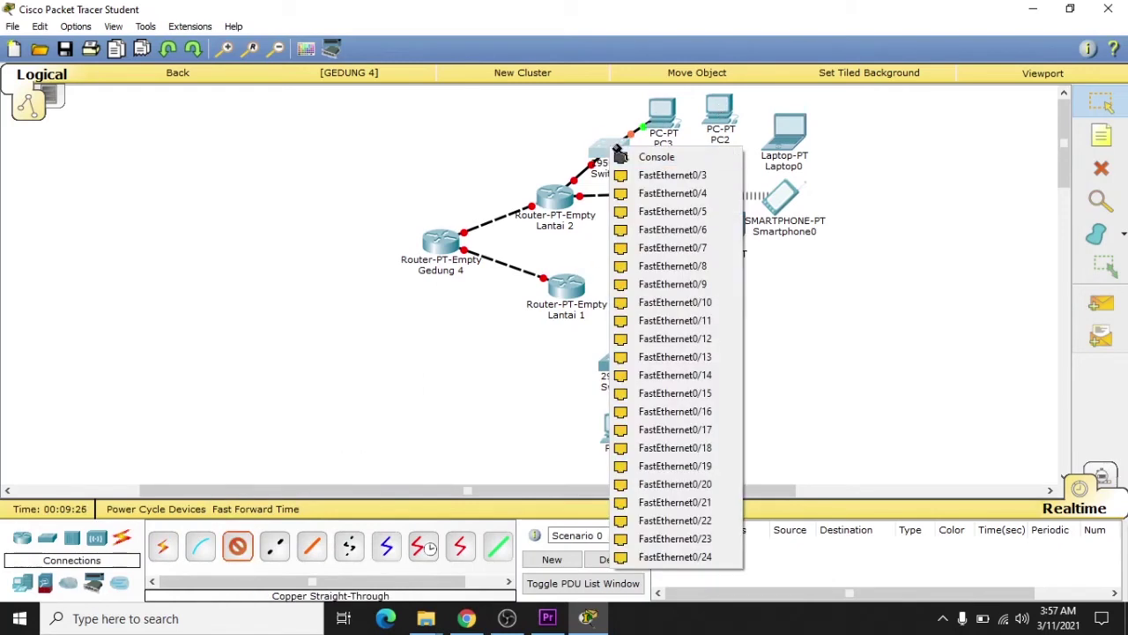
left_click(163, 545)
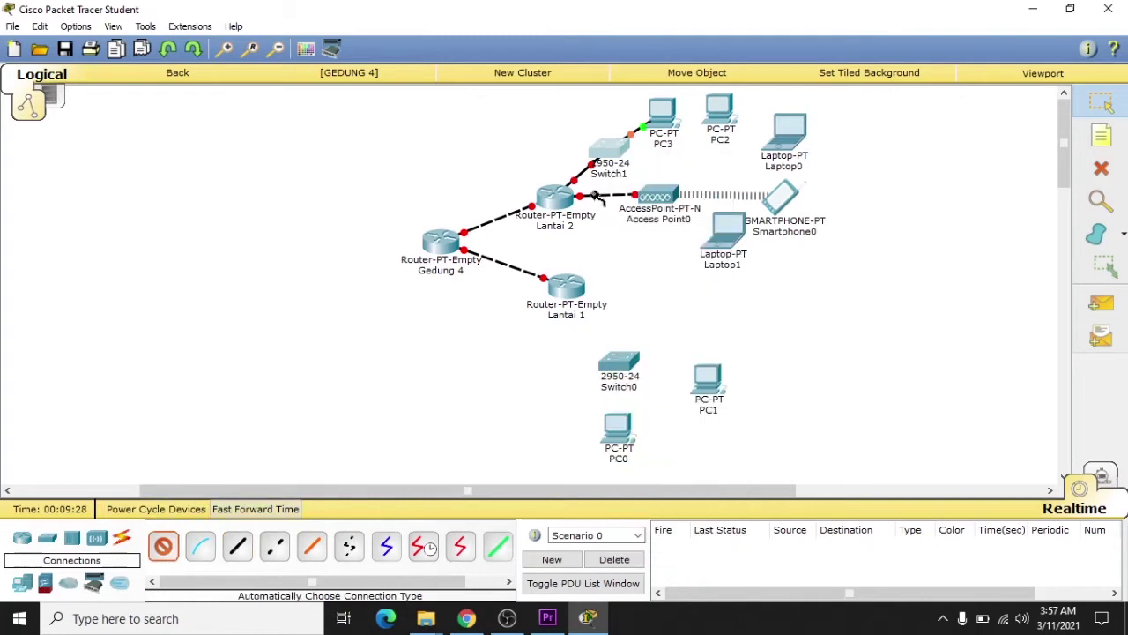
left_click(613, 150)
left_click(720, 119)
left_click_drag(659, 123, 644, 118)
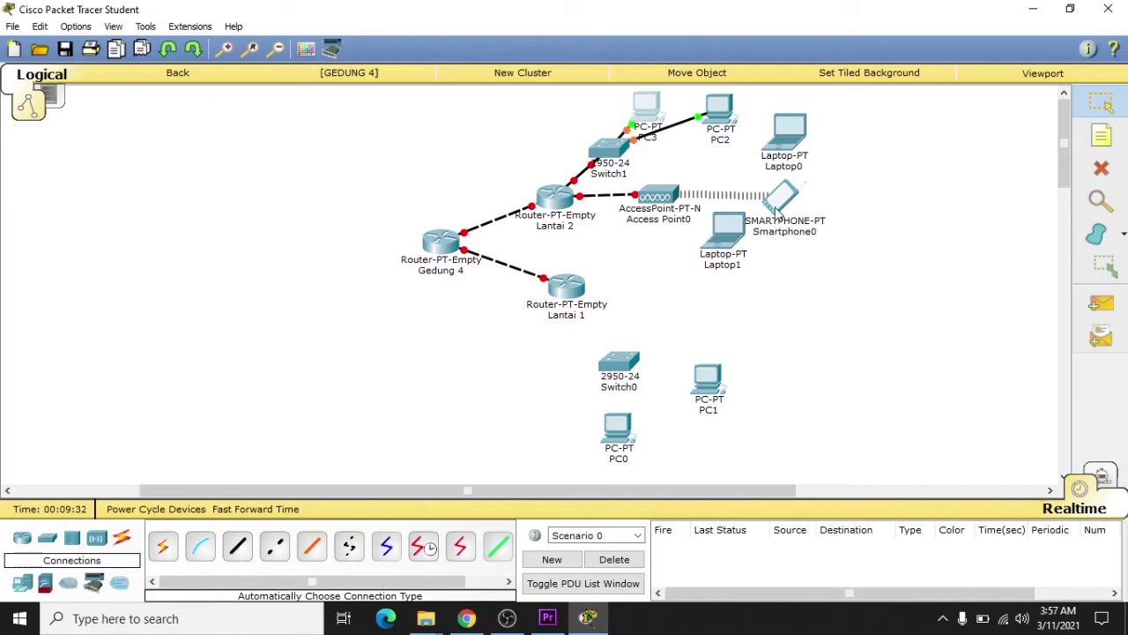
Fit the WPC300N wireless module into Laptop1 in place of its Ethernet module
left_click(721, 234)
left_click(721, 234)
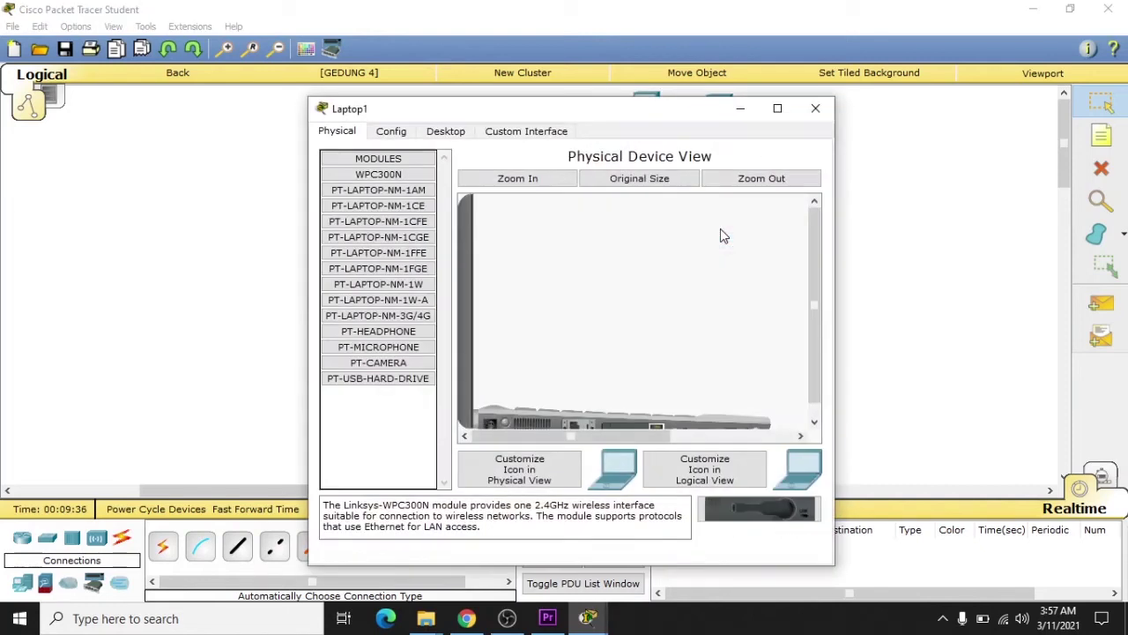
scroll(818, 294, "down", 2)
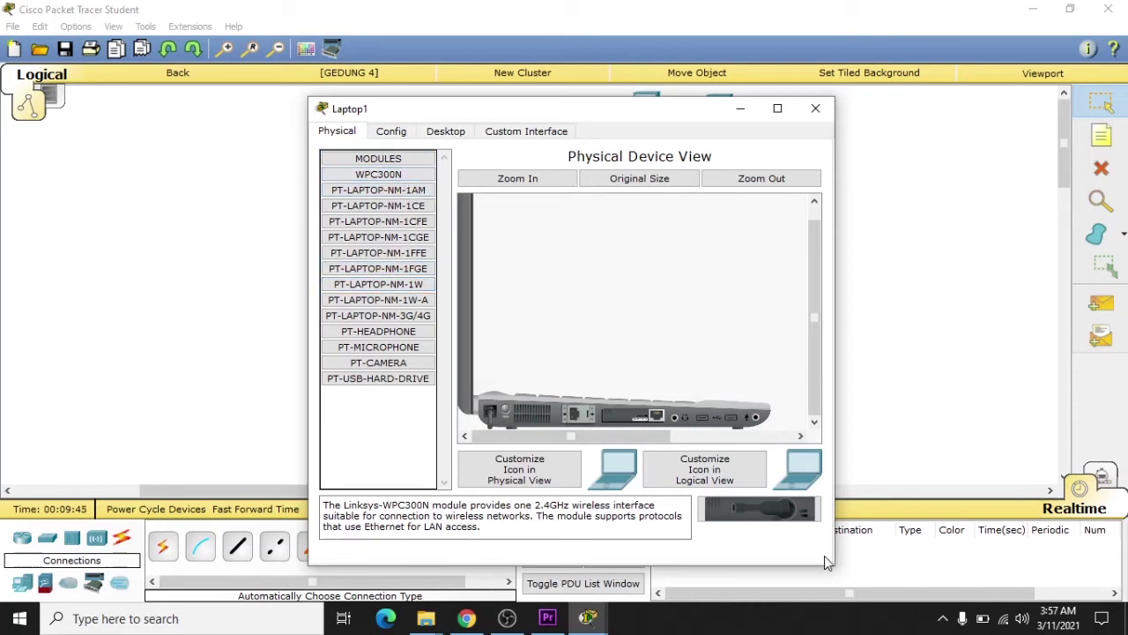
left_click_drag(766, 518, 633, 421)
left_click(815, 107)
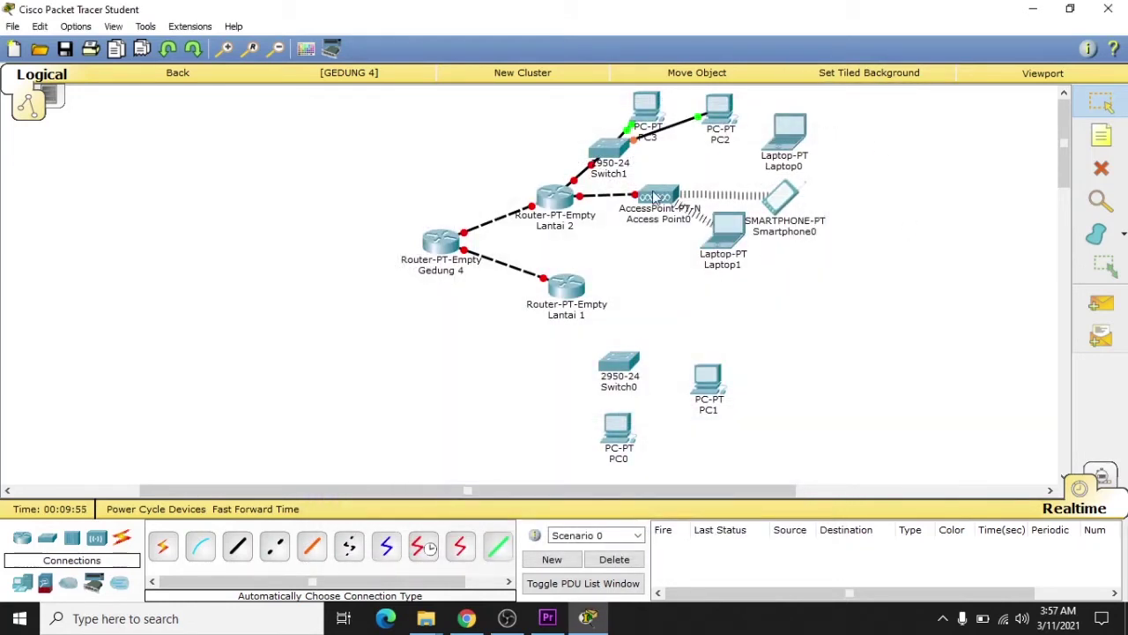
Connect the Lantai 1 router to Switch0, and Switch0 to PC1 and PC0, with automatically chosen cables
left_click(163, 546)
left_click(577, 289)
left_click(624, 369)
left_click(163, 546)
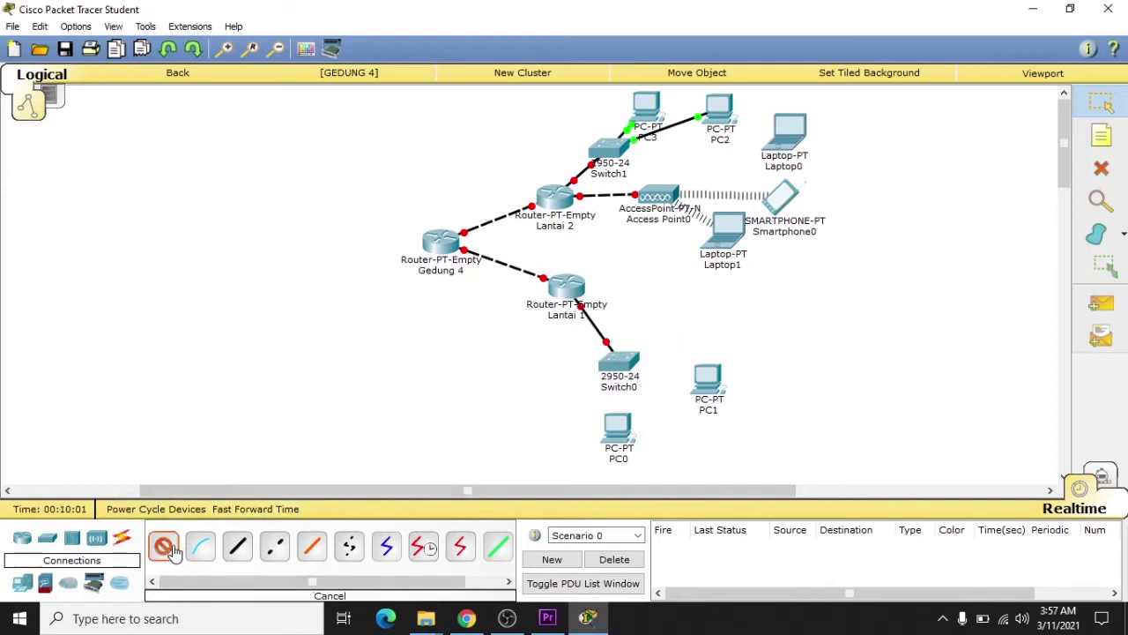
left_click(624, 362)
left_click(708, 381)
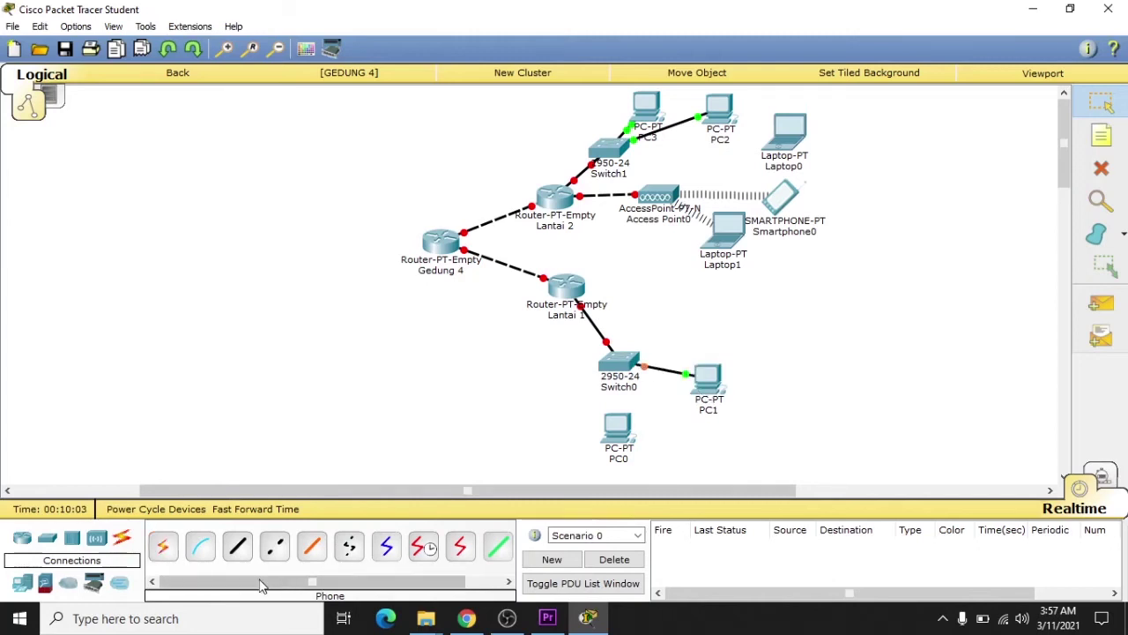
left_click(163, 546)
left_click(622, 366)
left_click(620, 431)
Move the Lantai 1 router with Switch0, PC1 and PC0 farther below the Lantai 2 devices, and nudge Laptop1 slightly
left_click_drag(538, 265, 771, 447)
left_click_drag(569, 291, 511, 342)
left_click(738, 290)
left_click_drag(692, 285, 750, 245)
left_click_drag(860, 319, 552, 85)
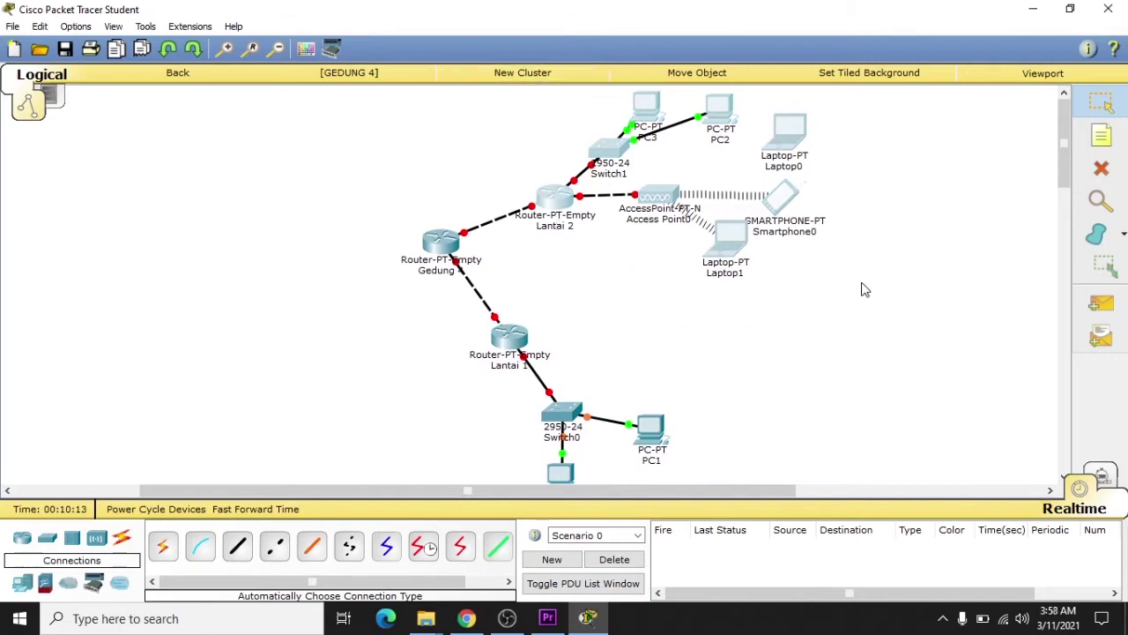
Return to the root level and group the Gedung 2 router into a new cluster
left_click(178, 75)
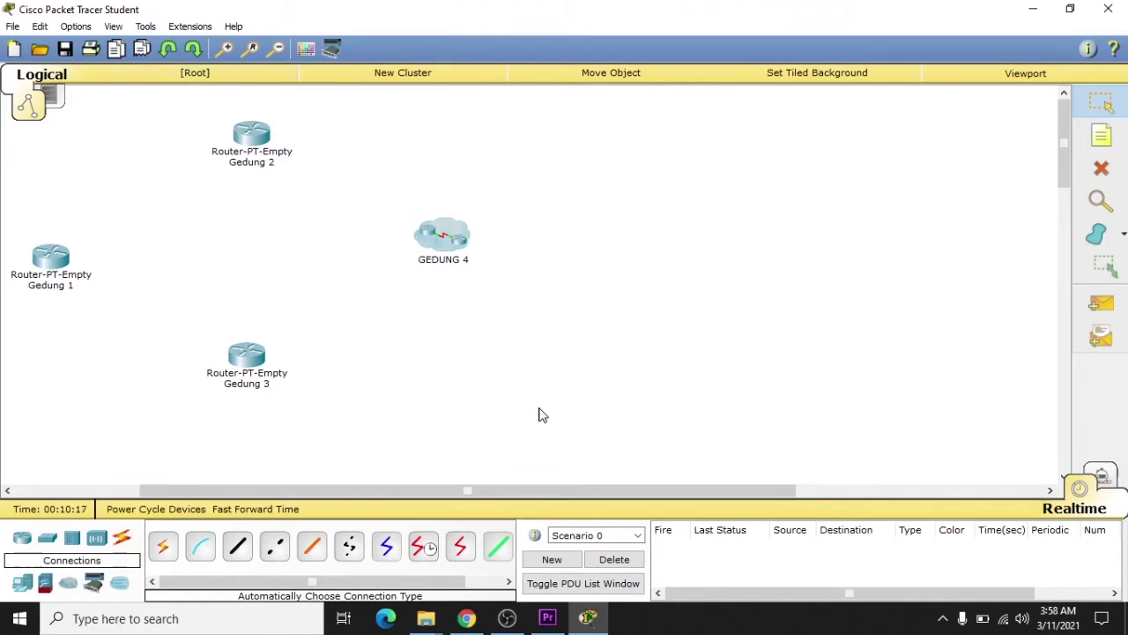
left_click_drag(622, 509, 529, 511)
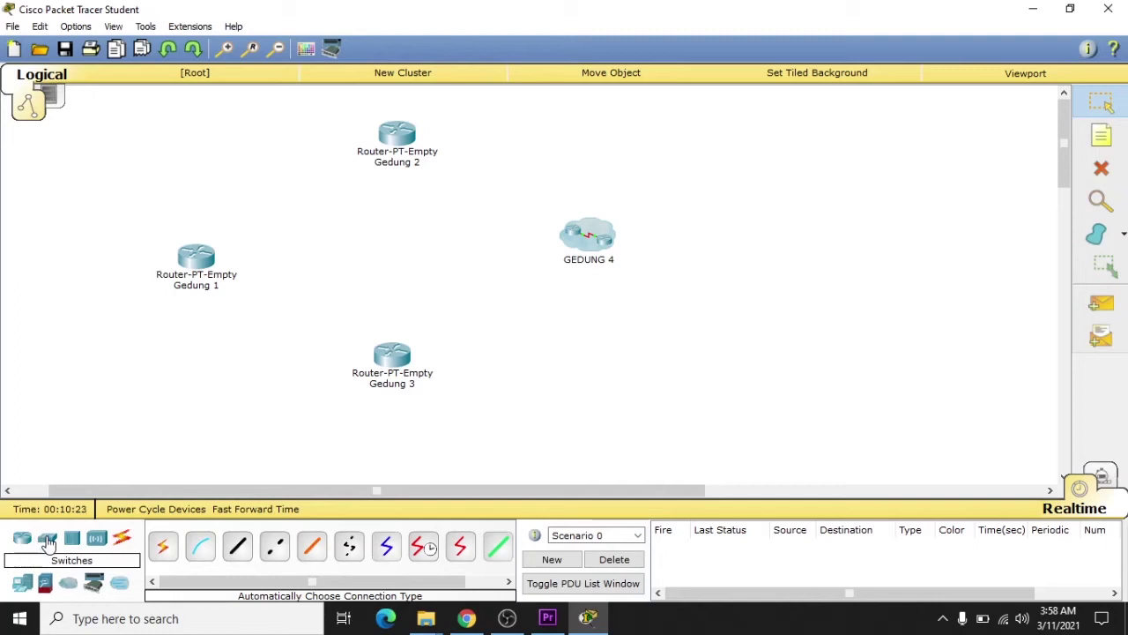
left_click_drag(327, 97, 424, 159)
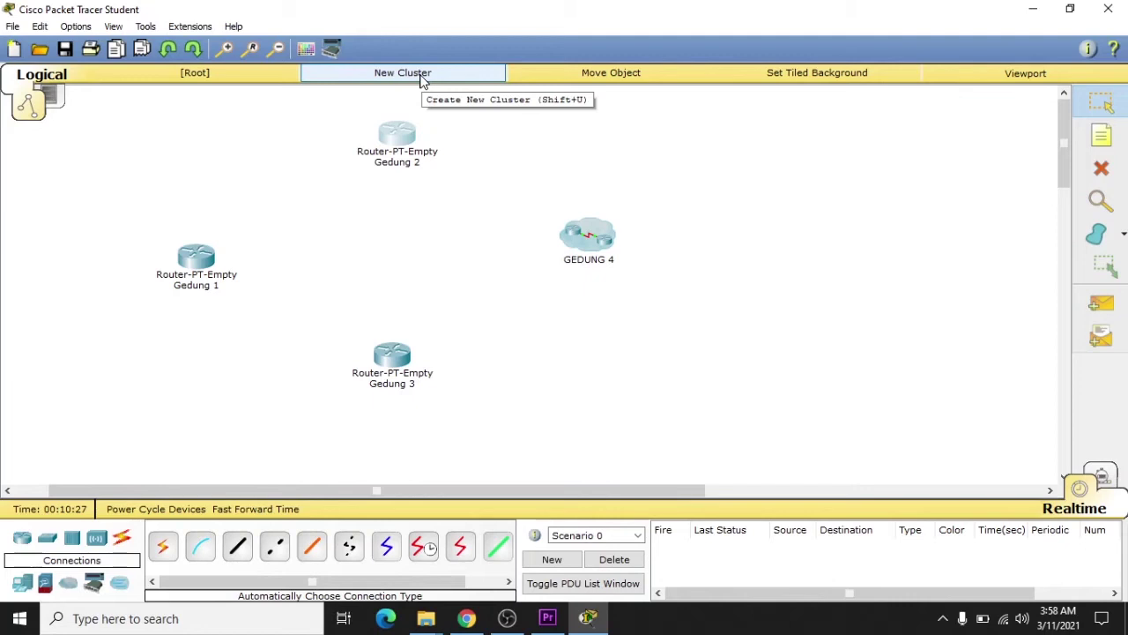
left_click(421, 79)
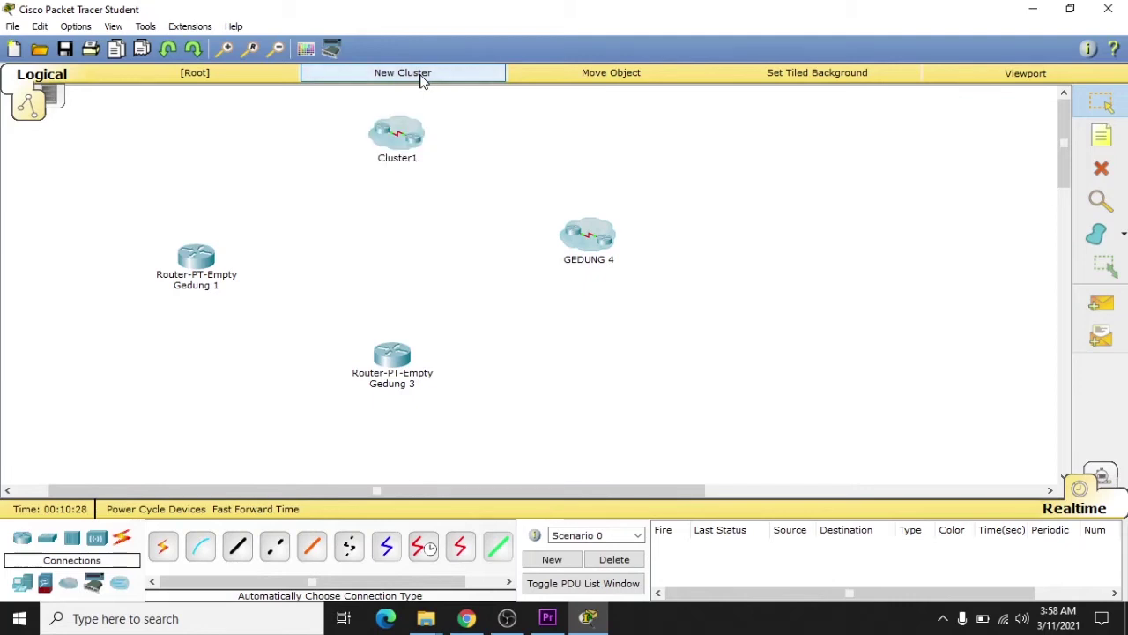
Rename the cluster containing the Gedung 2 router as GEDUNG 2
double_click(395, 169)
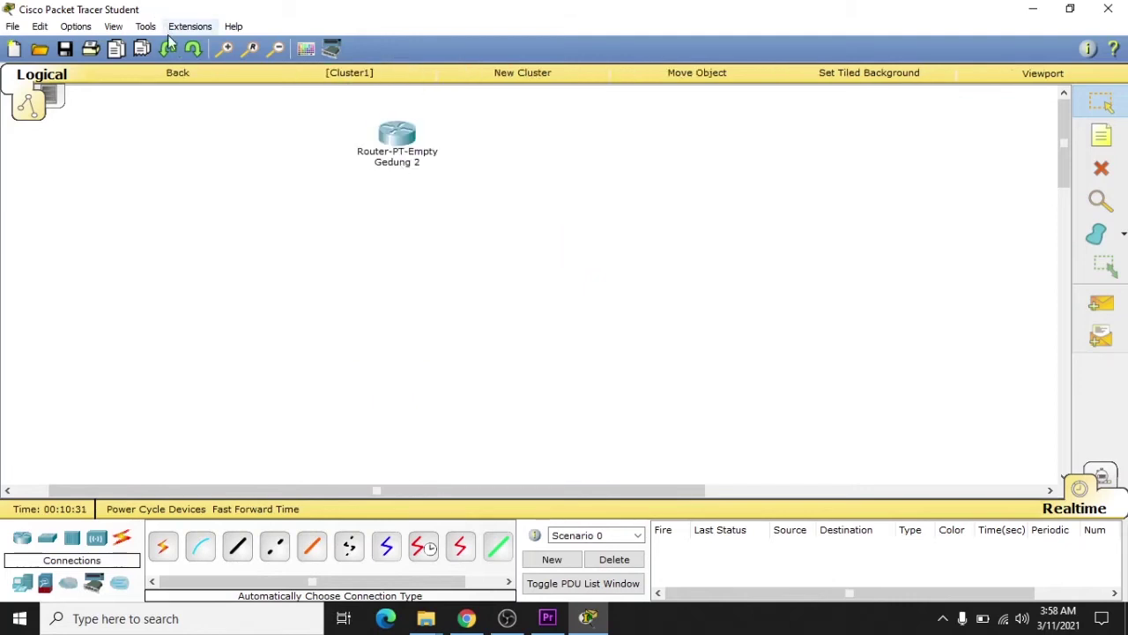
left_click(184, 75)
left_click(411, 161)
left_click_drag(417, 161, 356, 168)
type("GEDUNG 2")
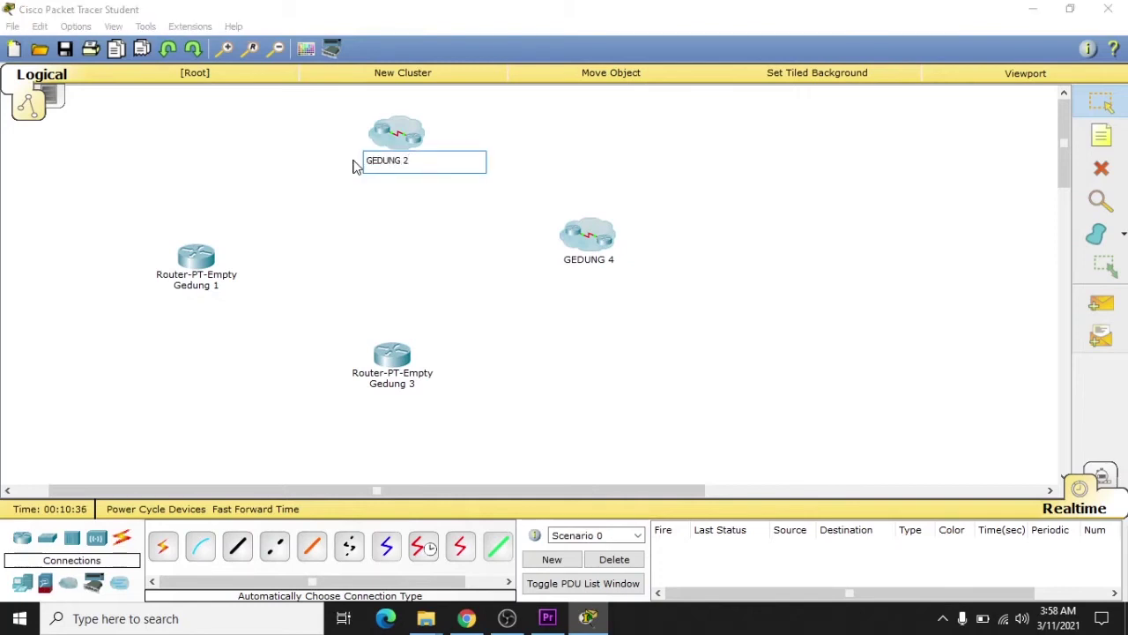
key("Return")
Inside the GEDUNG 2 cluster, move the router lower in the workspace and place a 2950-24 switch beside it
double_click(405, 139)
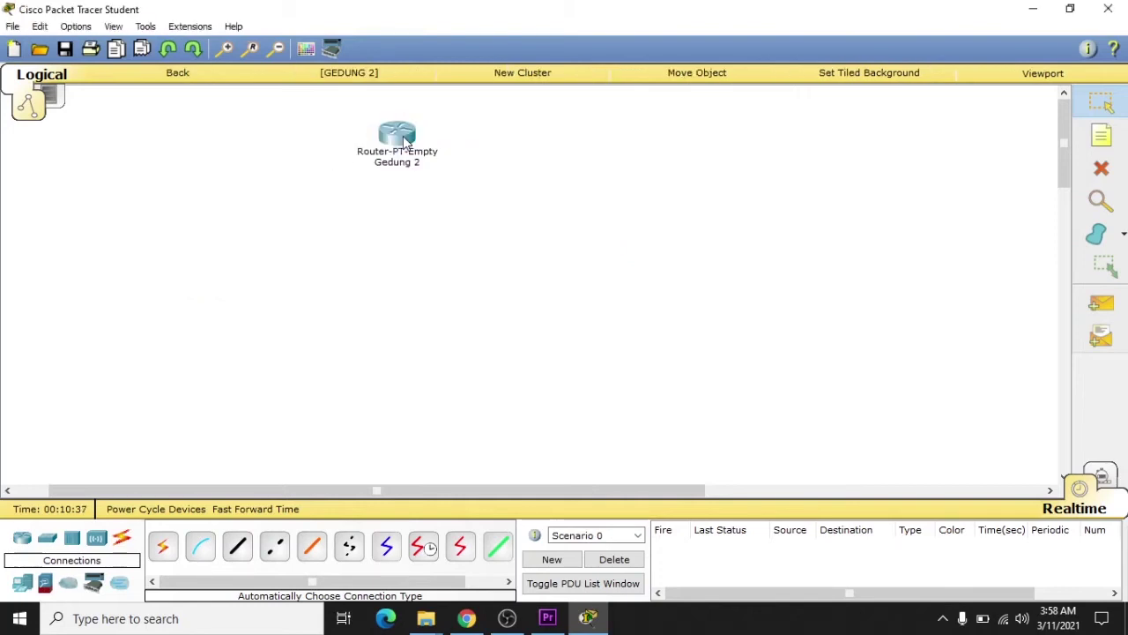
left_click_drag(402, 130, 330, 282)
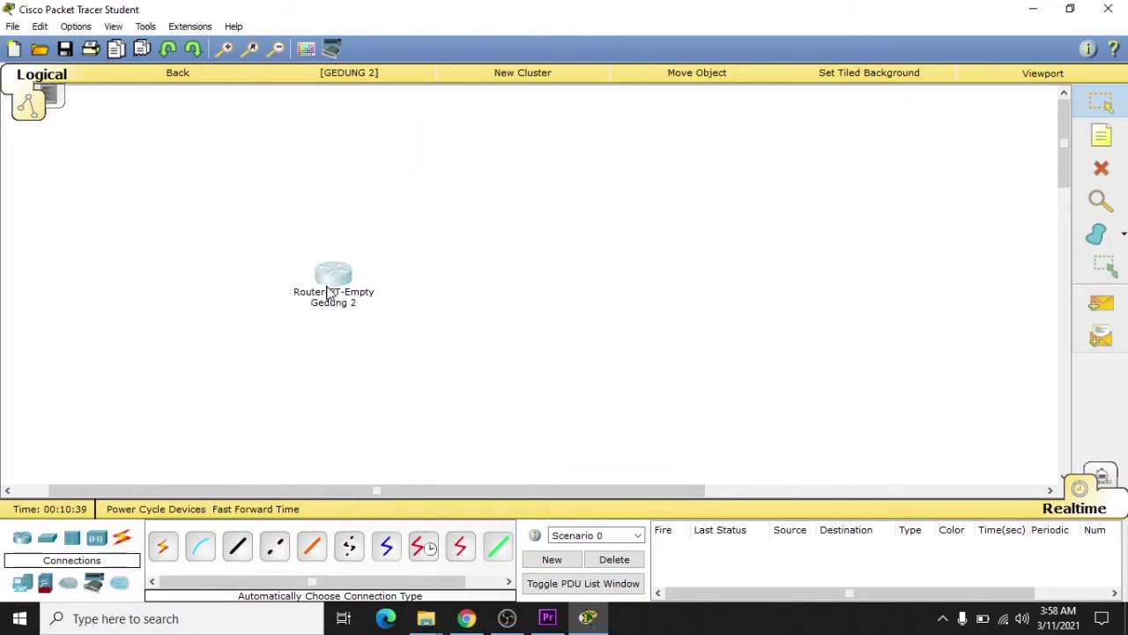
left_click(22, 537)
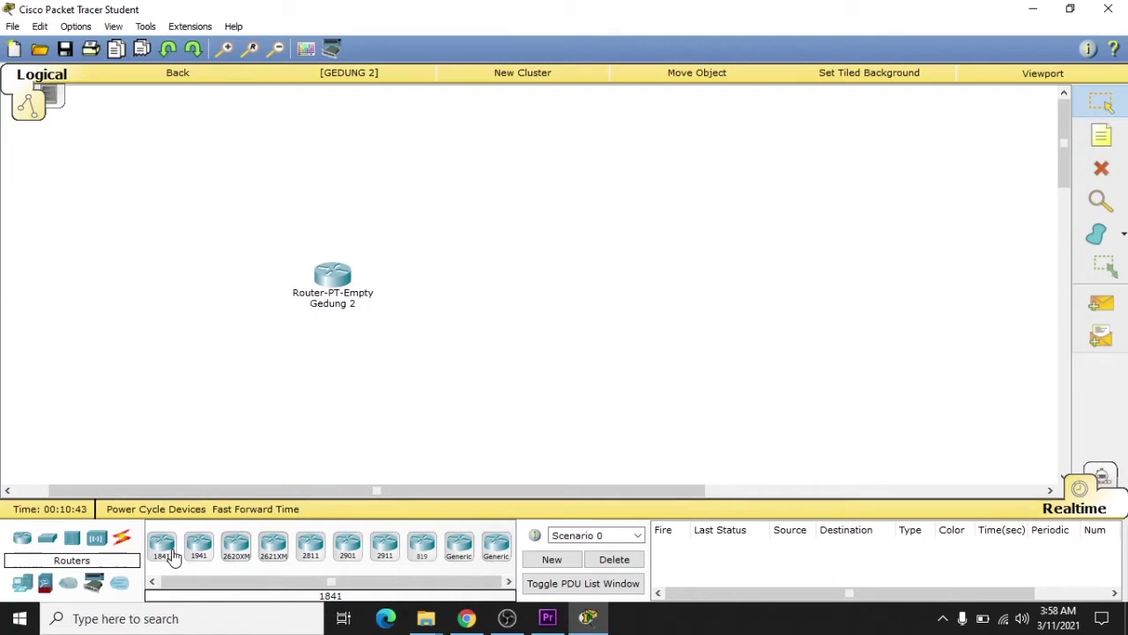
left_click(71, 540)
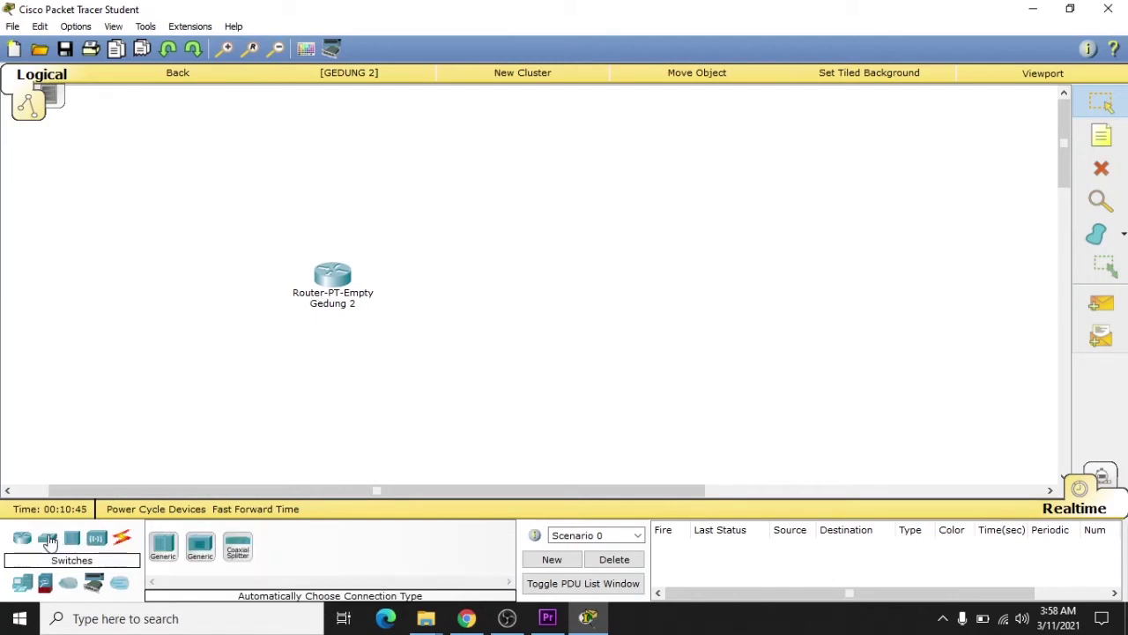
left_click(48, 538)
left_click_drag(170, 551, 463, 282)
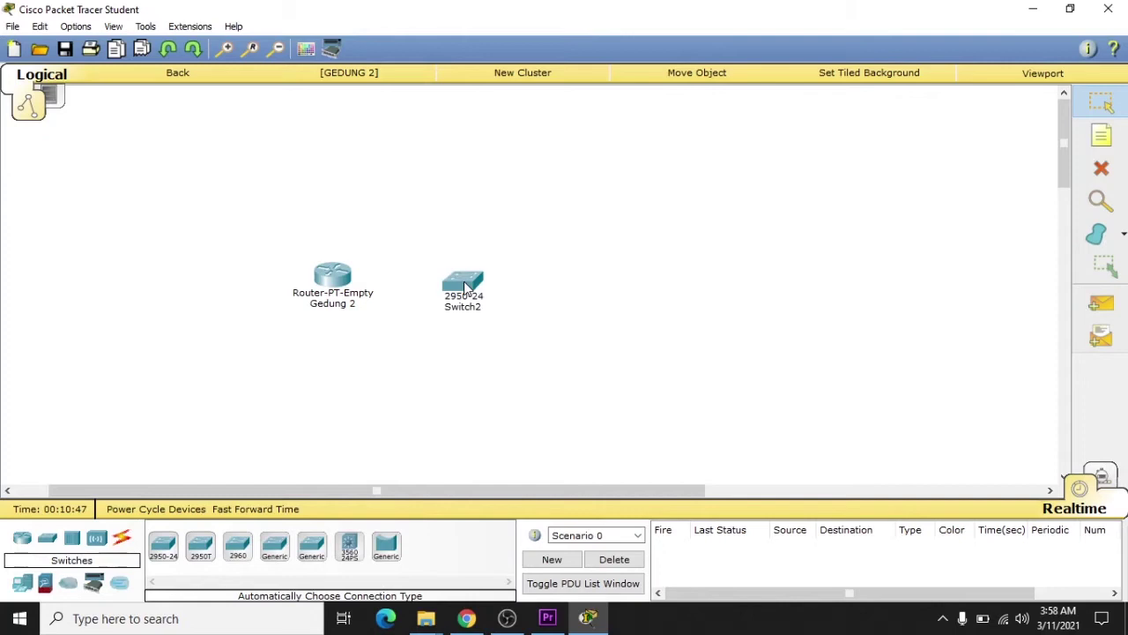
Place two generic PCs, one above the other, on the far side of Switch2 from the Gedung 2 router
left_click(22, 583)
left_click_drag(163, 549, 605, 236)
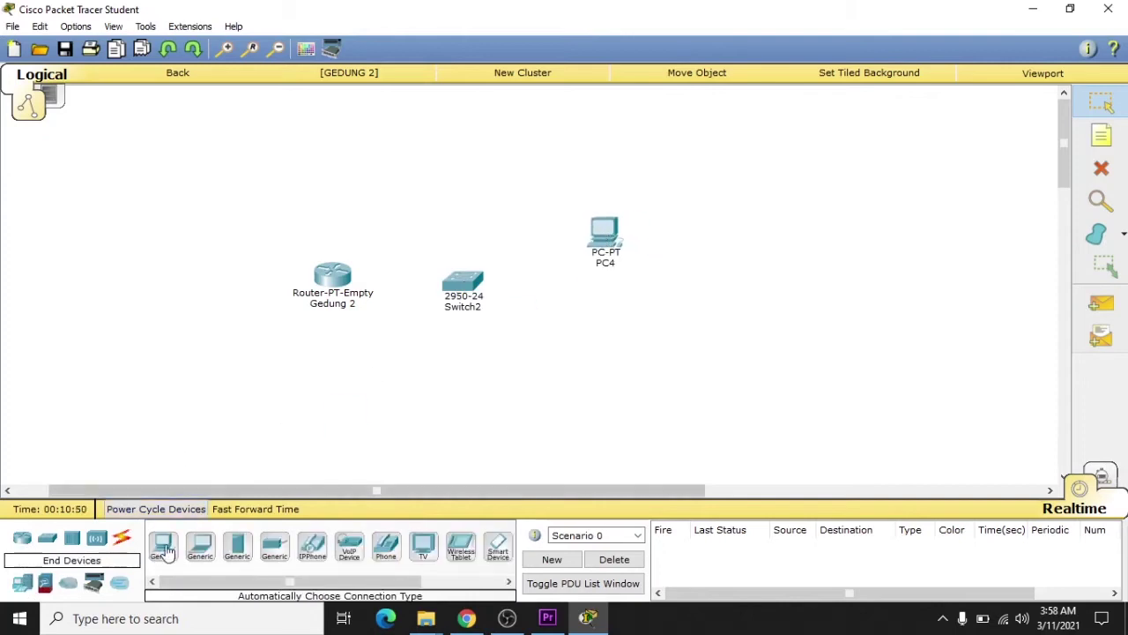
left_click_drag(163, 548, 593, 326)
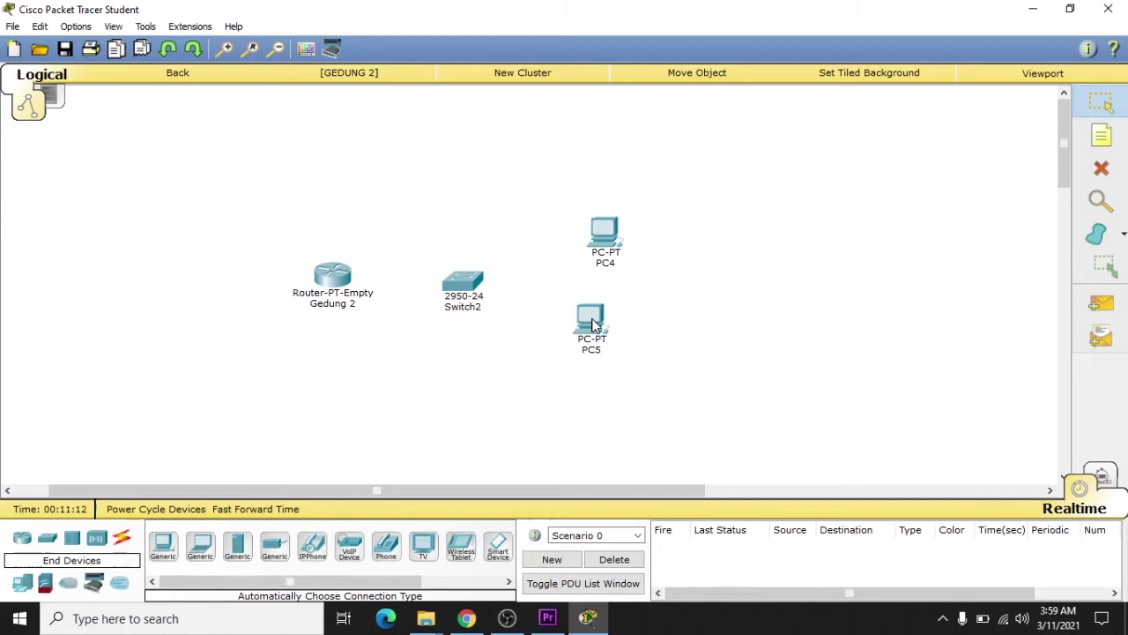
Connect the Gedung 2 router to Switch2, and Switch2 to PC4 and PC5, with automatically chosen cables
left_click(122, 536)
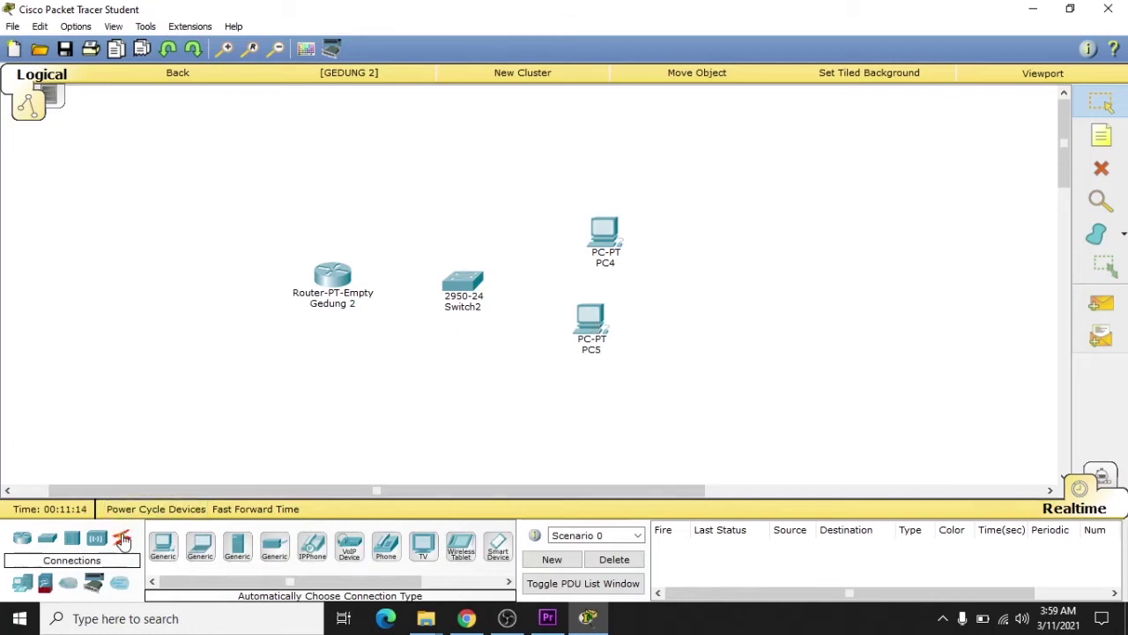
left_click(169, 546)
left_click(332, 273)
left_click(463, 289)
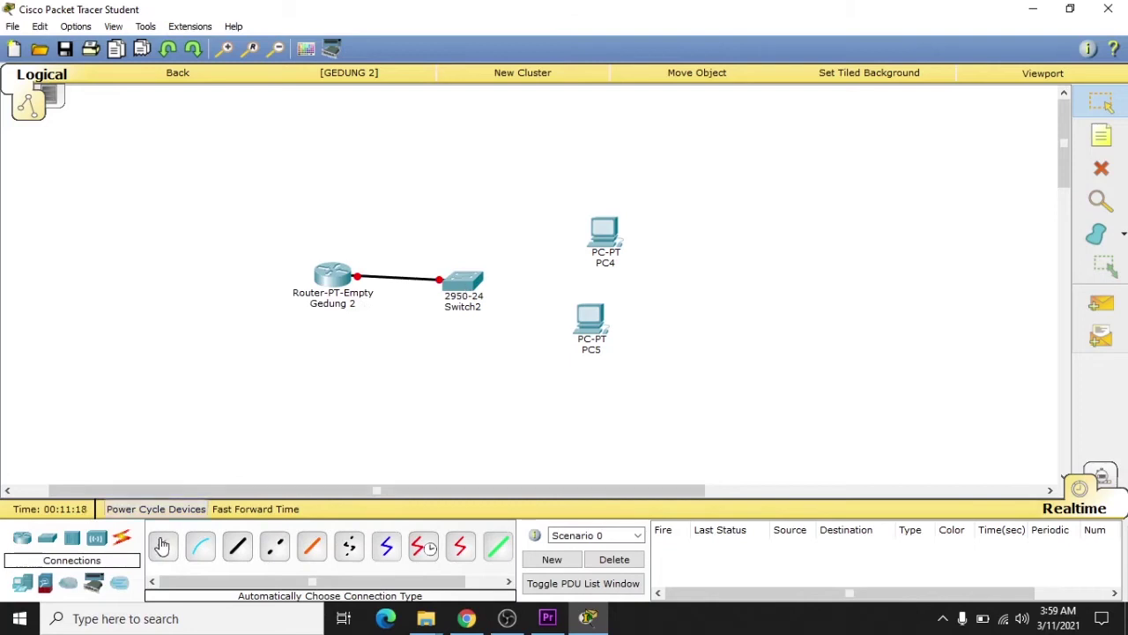
left_click(476, 284)
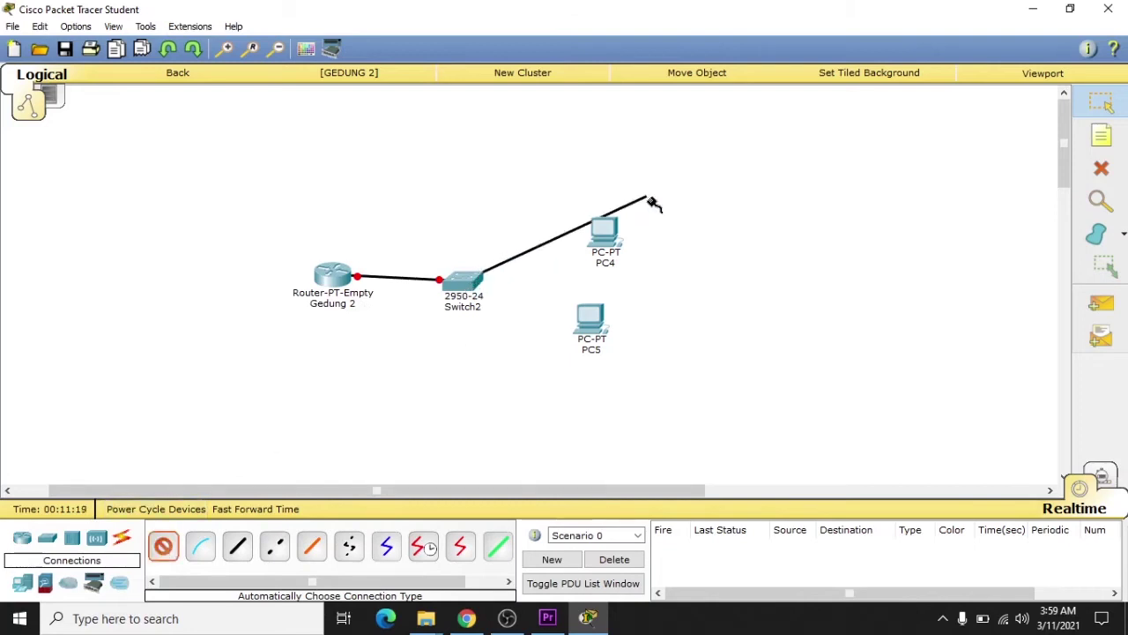
left_click(606, 240)
left_click(166, 548)
left_click(476, 290)
left_click(594, 327)
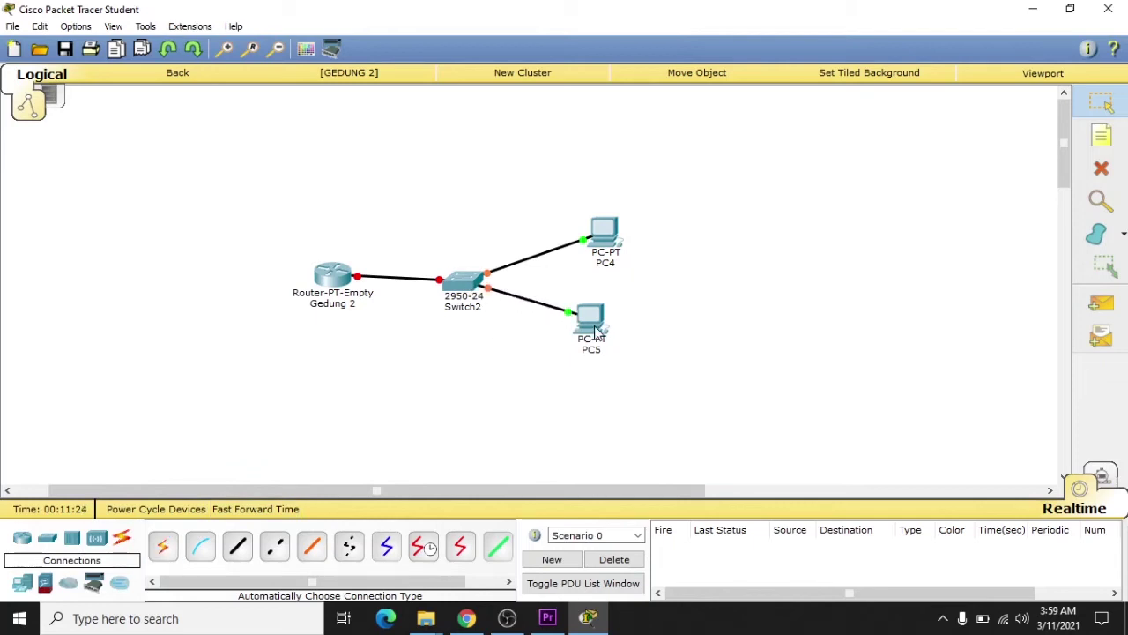
Return to the root level, group the Gedung 1 router into a new cluster and name it GEDUNG 1
left_click(191, 73)
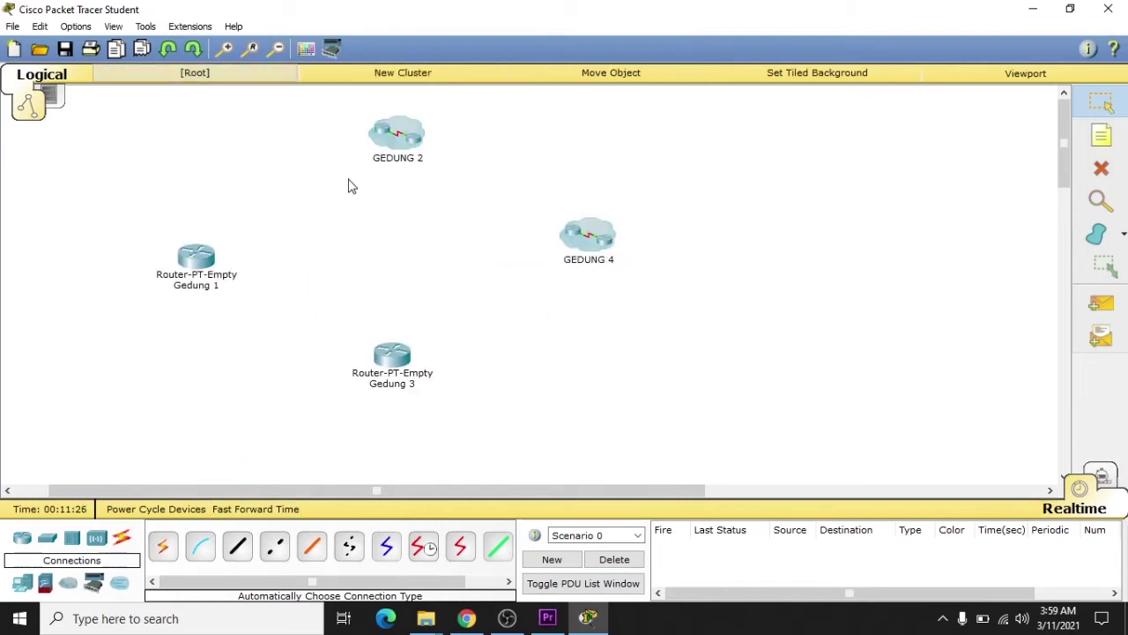
left_click_drag(123, 209, 252, 291)
left_click(370, 78)
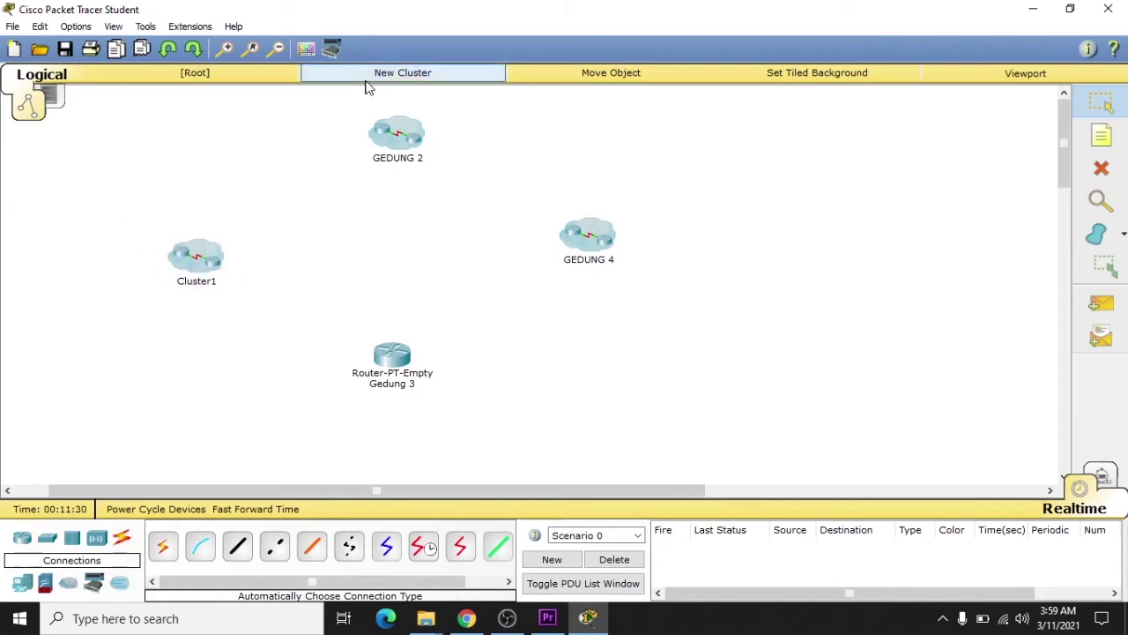
left_click(196, 284)
left_click_drag(247, 288, 155, 284)
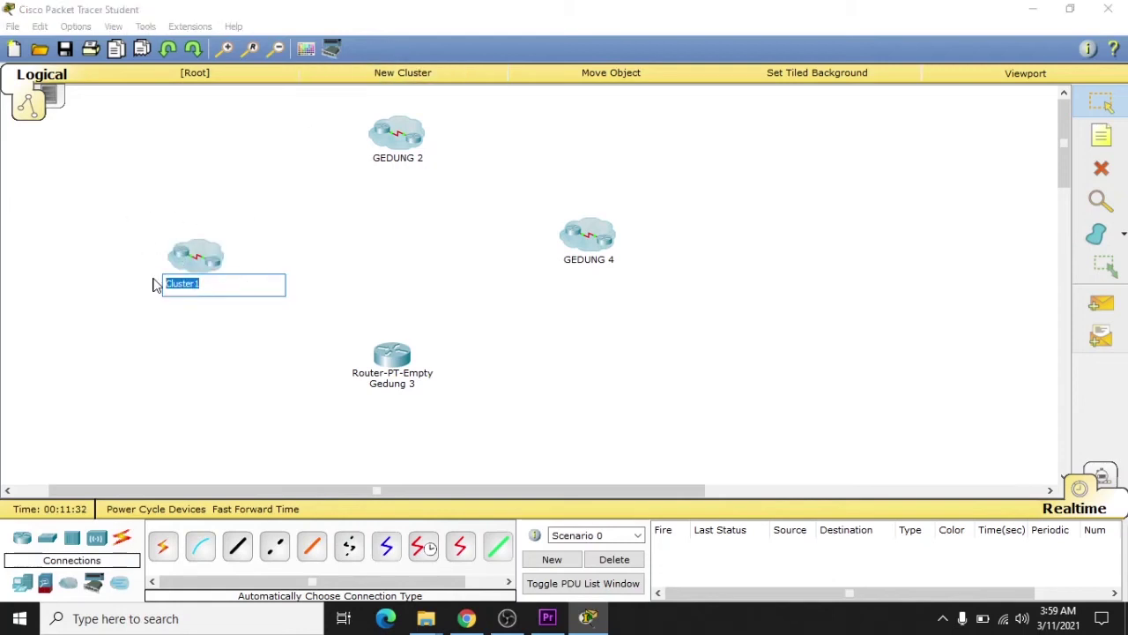
type("GEDUNG 1")
left_click(295, 360)
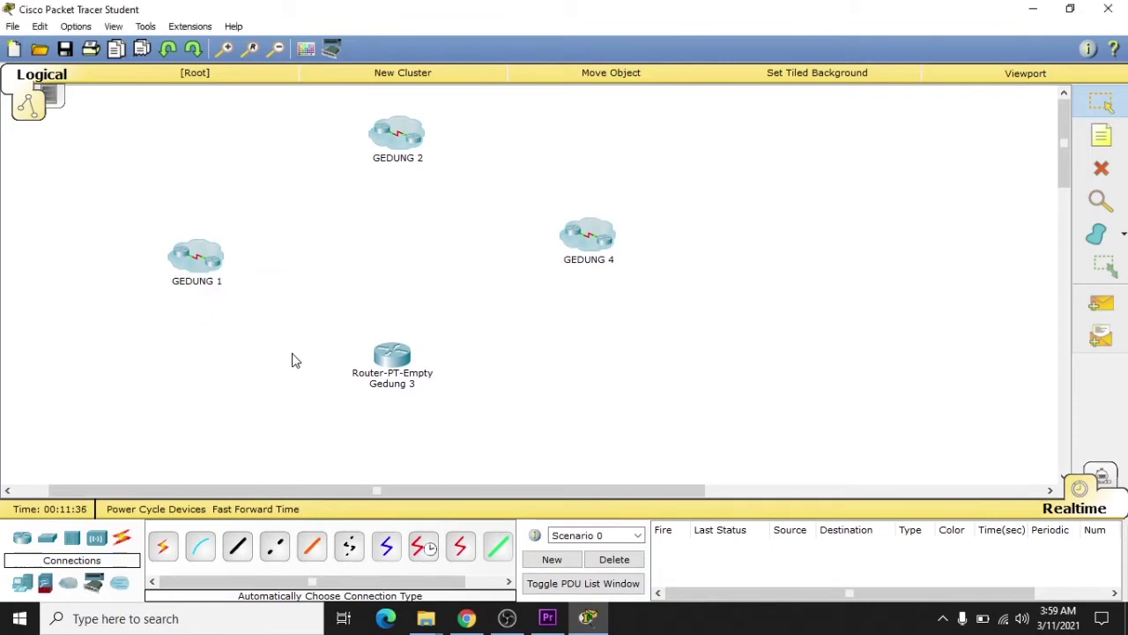
Group the Gedung 3 router into a new cluster and name it GEDUNG 3
left_click(378, 73)
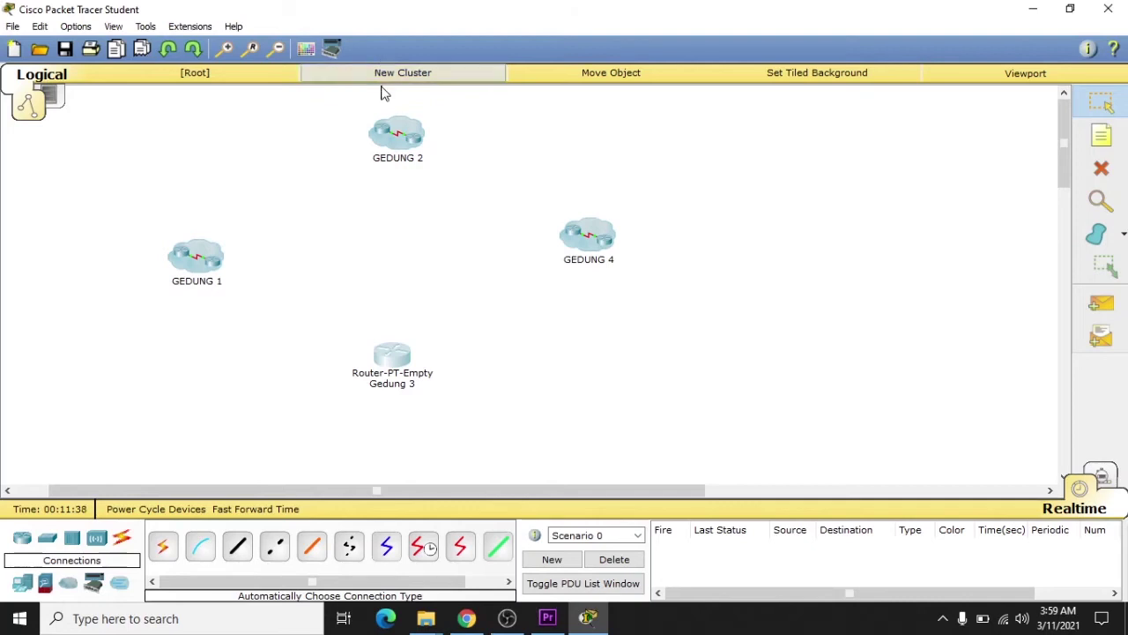
left_click(394, 381)
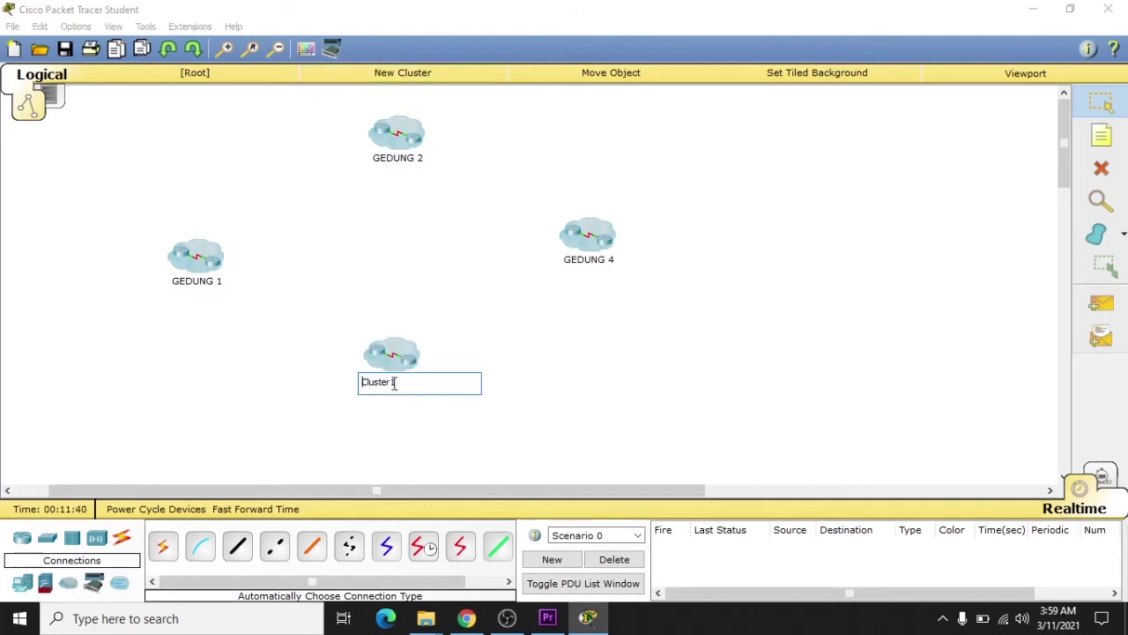
double_click(394, 381)
type("GEDUNG 3")
left_click(294, 391)
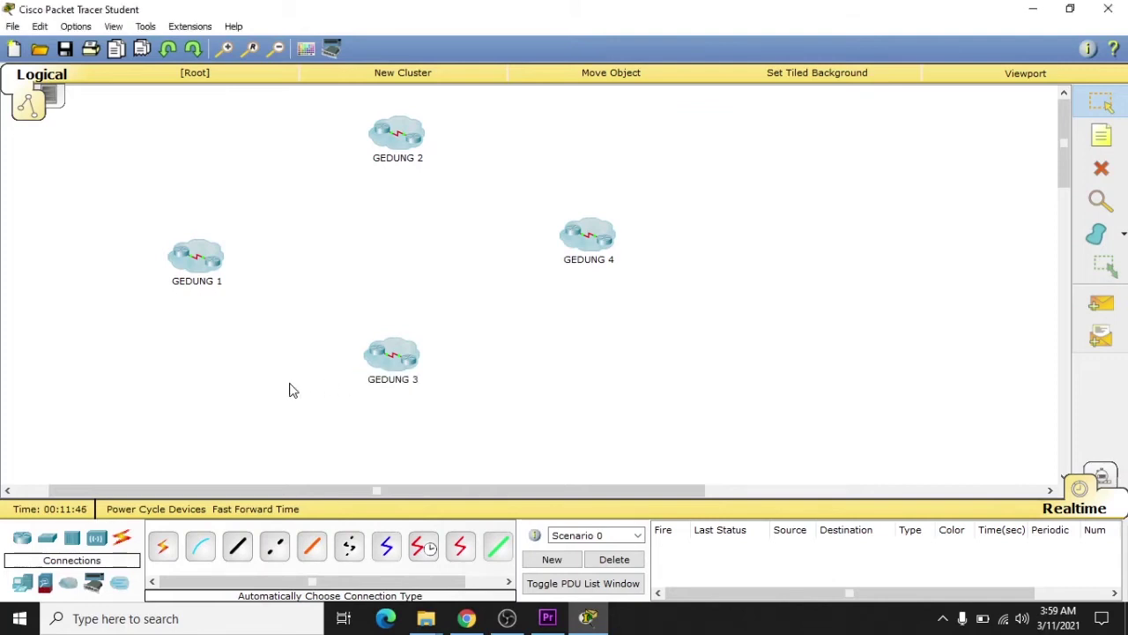
Open the GEDUNG 1 cluster and place a 2950-24 switch beside the Gedung 1 router
left_click(197, 265)
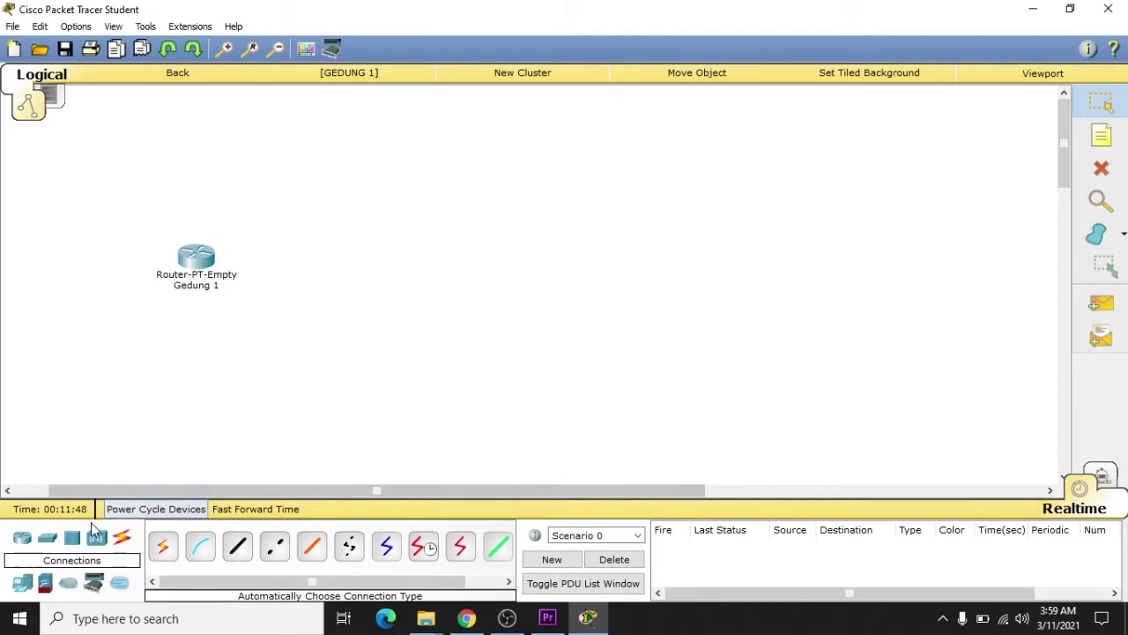
left_click(72, 538)
left_click(48, 538)
left_click(163, 545)
left_click(310, 264)
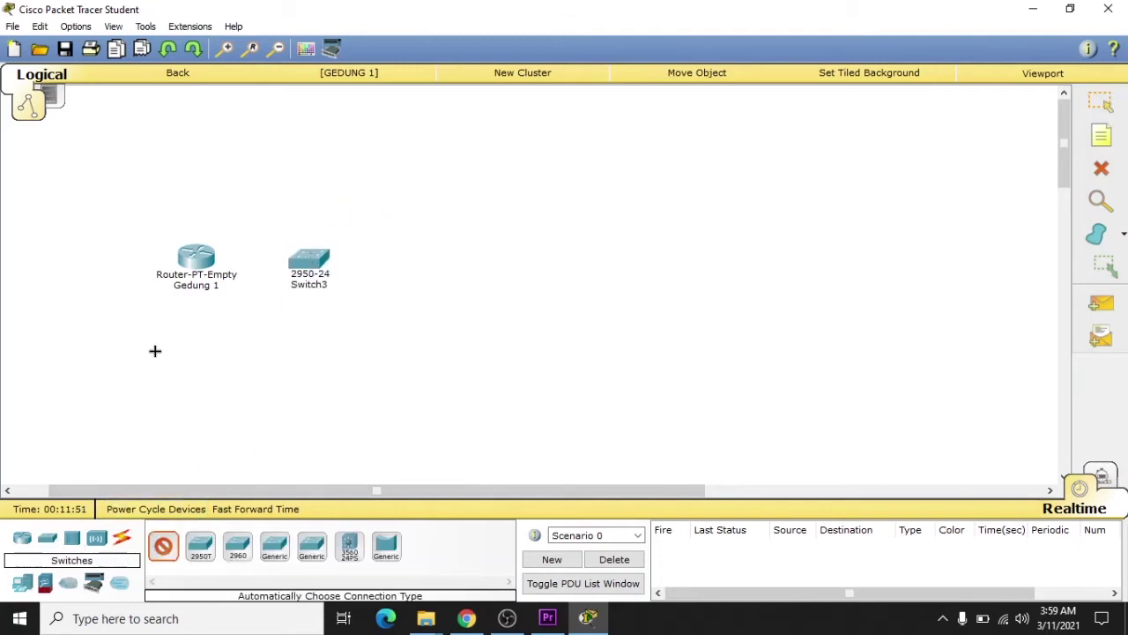
Place two generic PCs near Switch3, one above and one below the switch's level
left_click(22, 582)
left_click(163, 546)
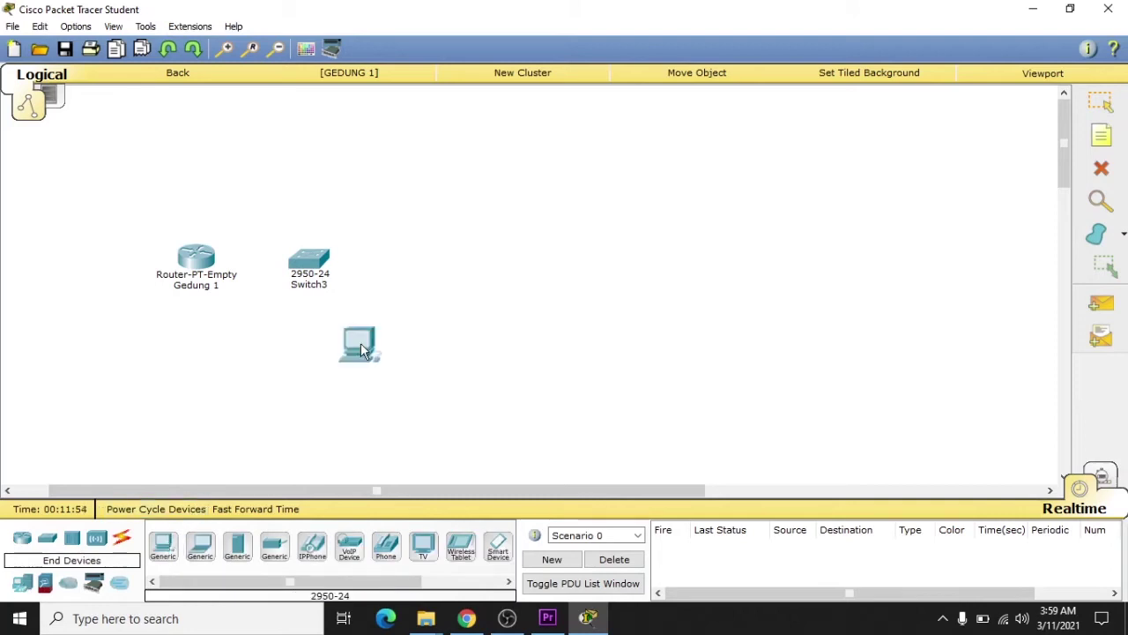
left_click(399, 220)
left_click(163, 546)
left_click(394, 333)
Connect the Gedung 1 router to Switch3, and Switch3 to PC6 and PC7, with automatically chosen cables
left_click(123, 540)
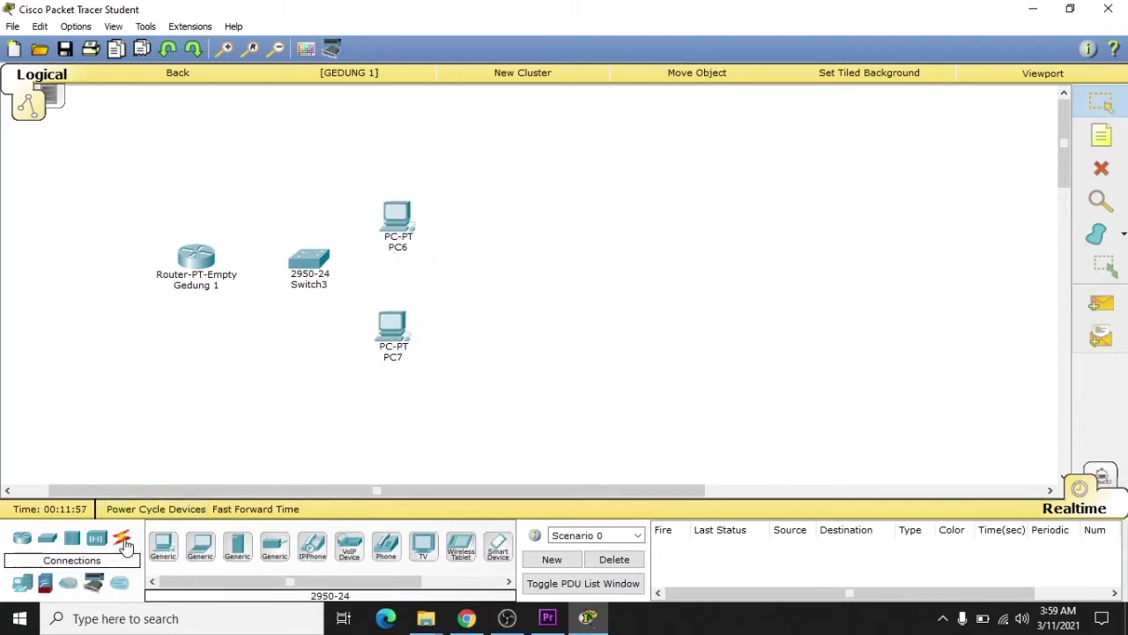
left_click(163, 546)
left_click(222, 264)
left_click(301, 261)
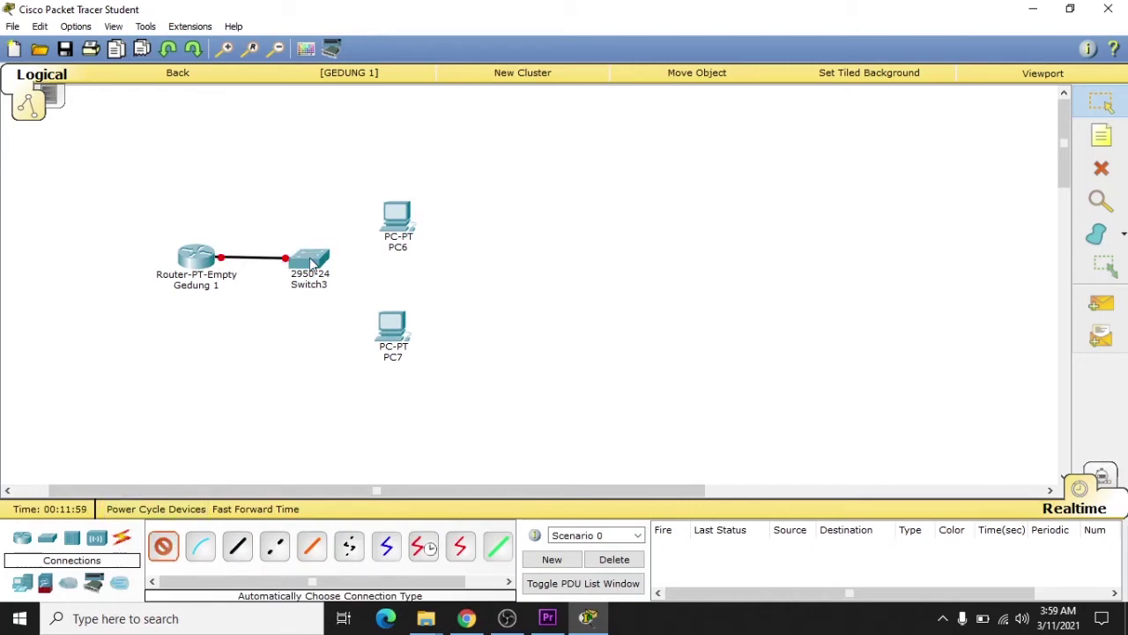
left_click(315, 264)
left_click(395, 216)
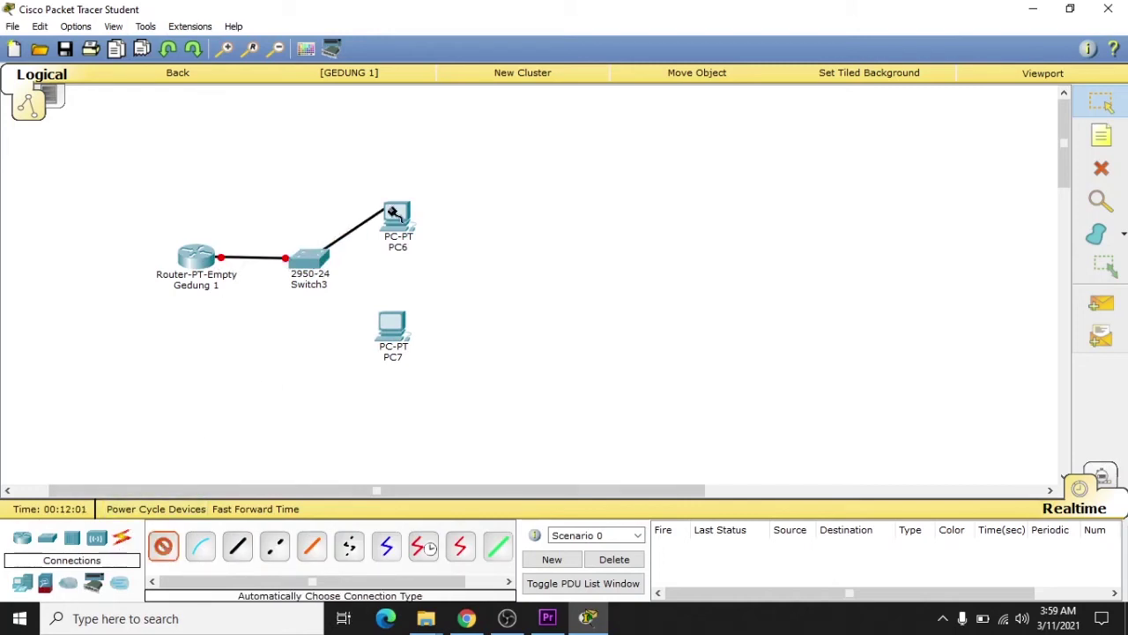
left_click(311, 262)
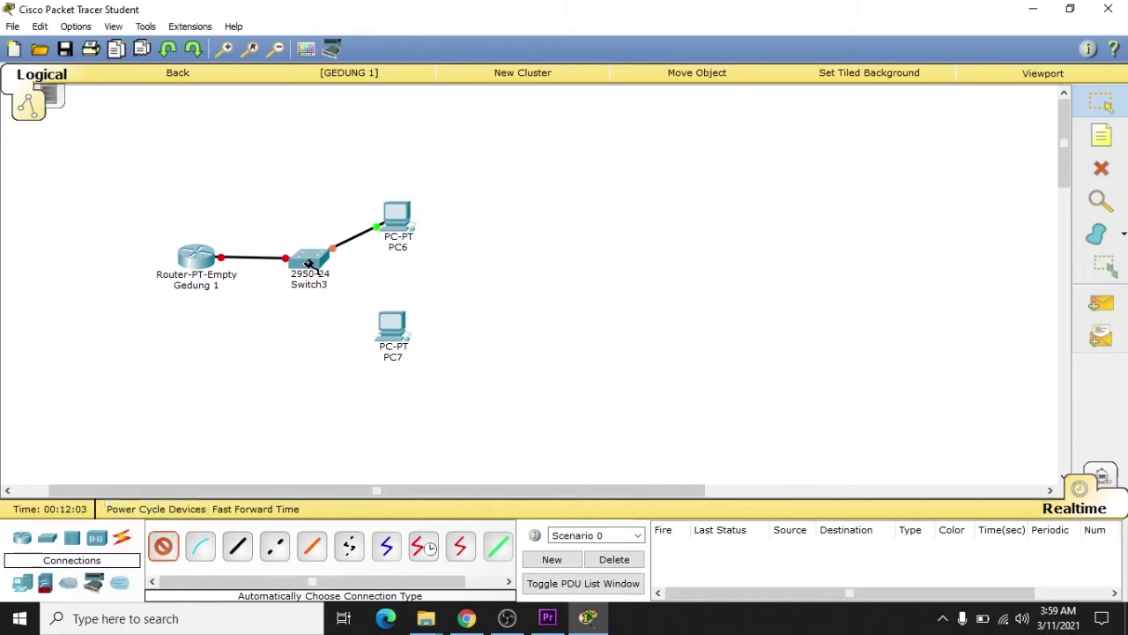
left_click(391, 328)
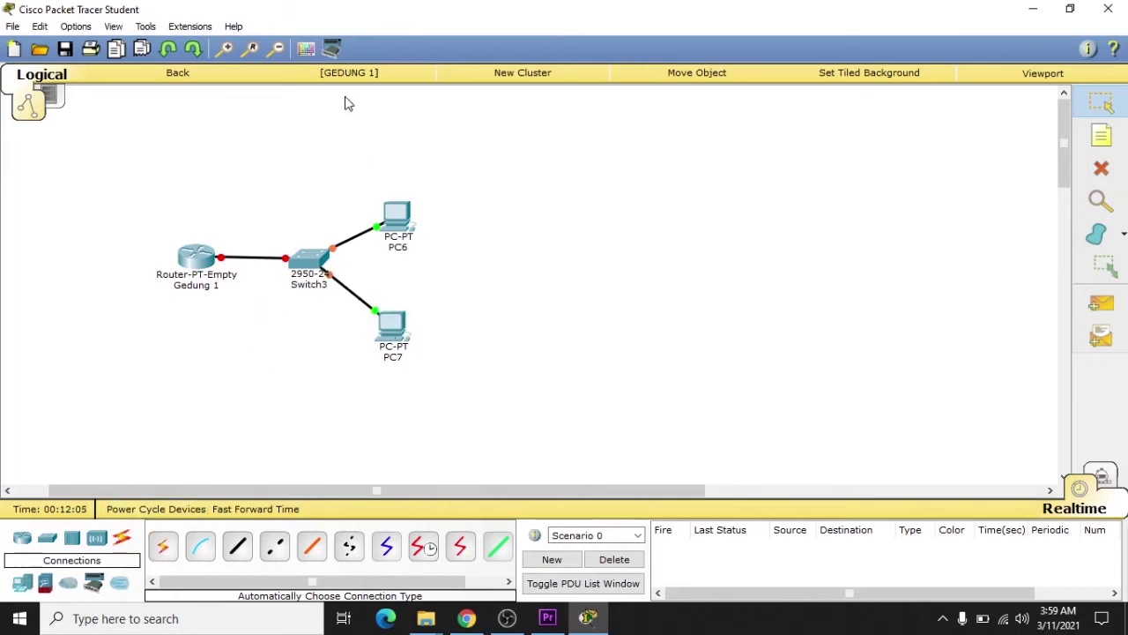
Open the GEDUNG 3 cluster, shift the Gedung 3 router toward the upper middle, and place a 2950-24 switch beside it
left_click(183, 75)
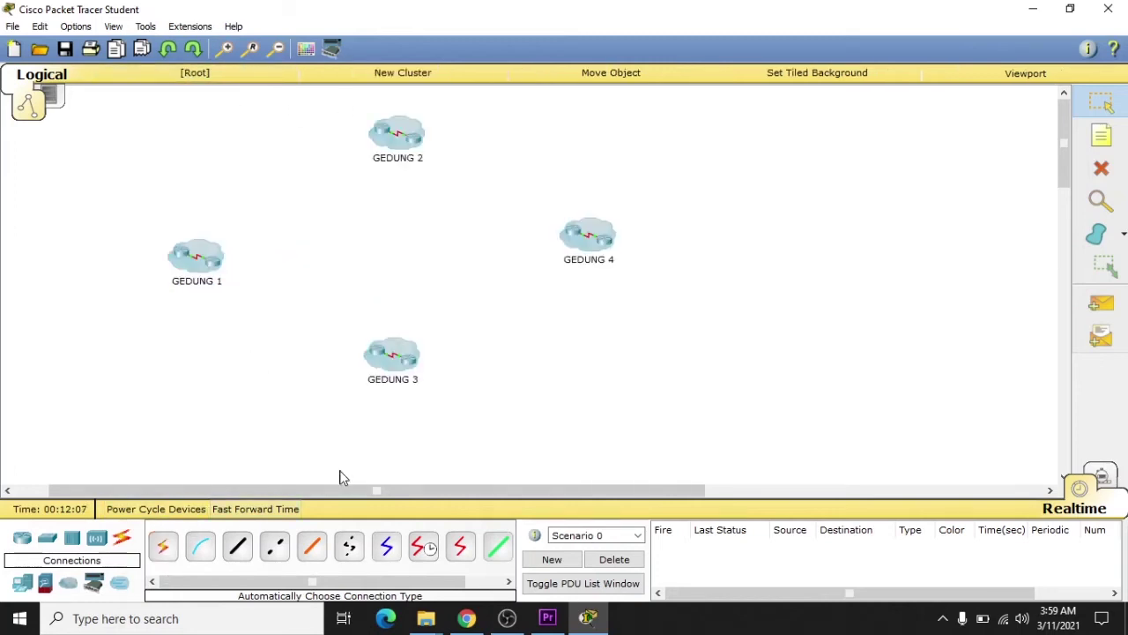
left_click(404, 355)
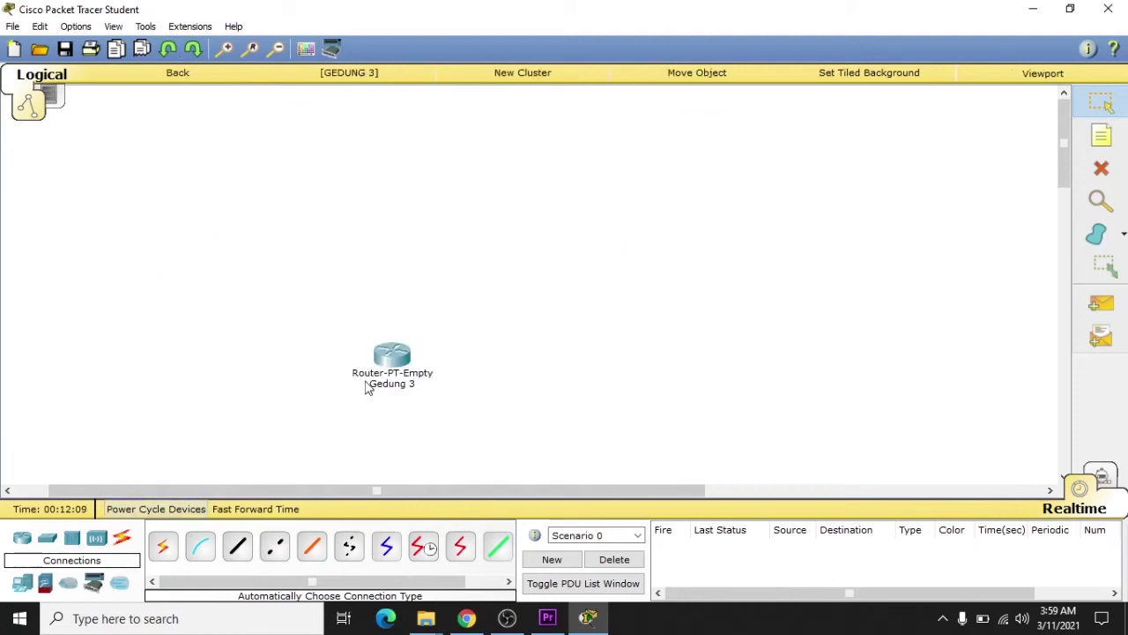
left_click_drag(392, 360, 349, 274)
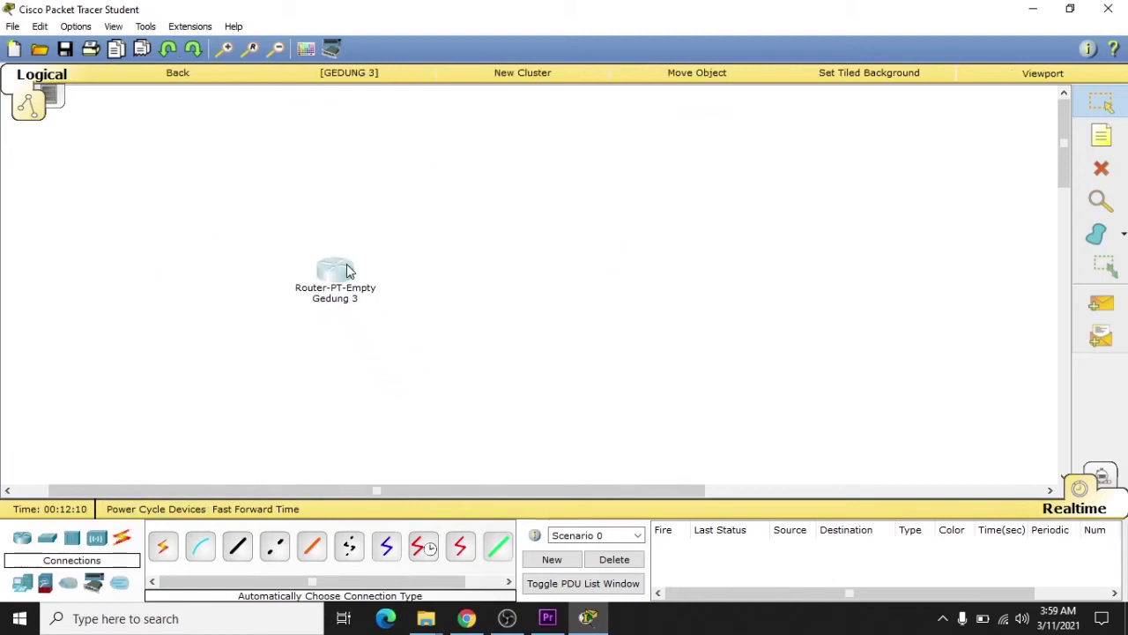
left_click(47, 539)
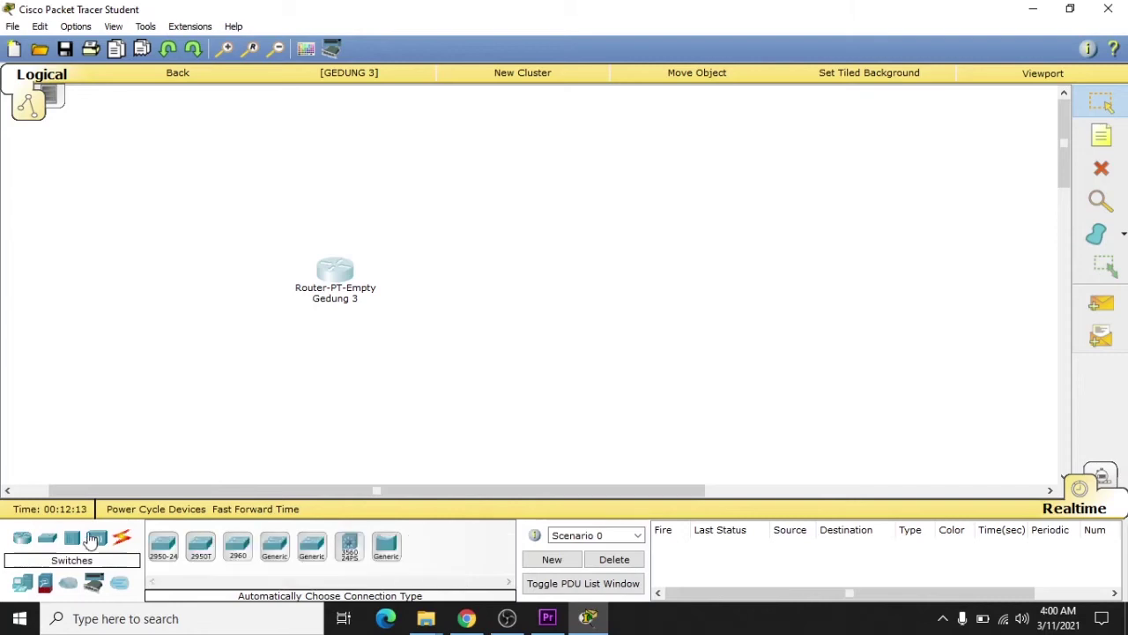
left_click_drag(164, 547, 420, 280)
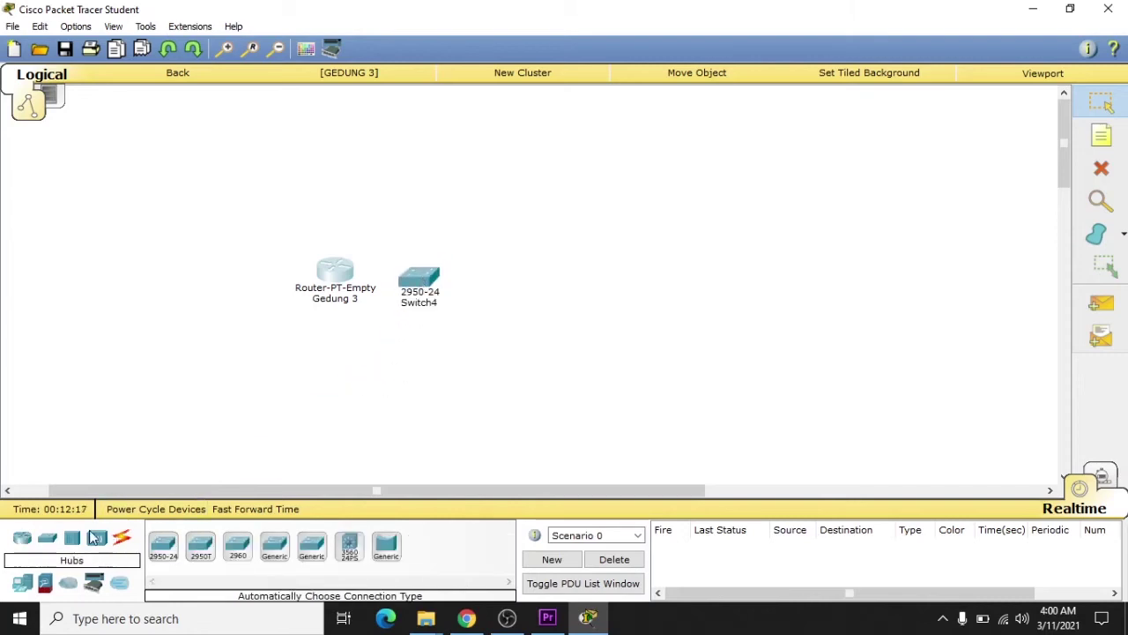
Place two generic PCs on the far side of Switch4 from the router, one above and one below the switch's level
left_click(22, 583)
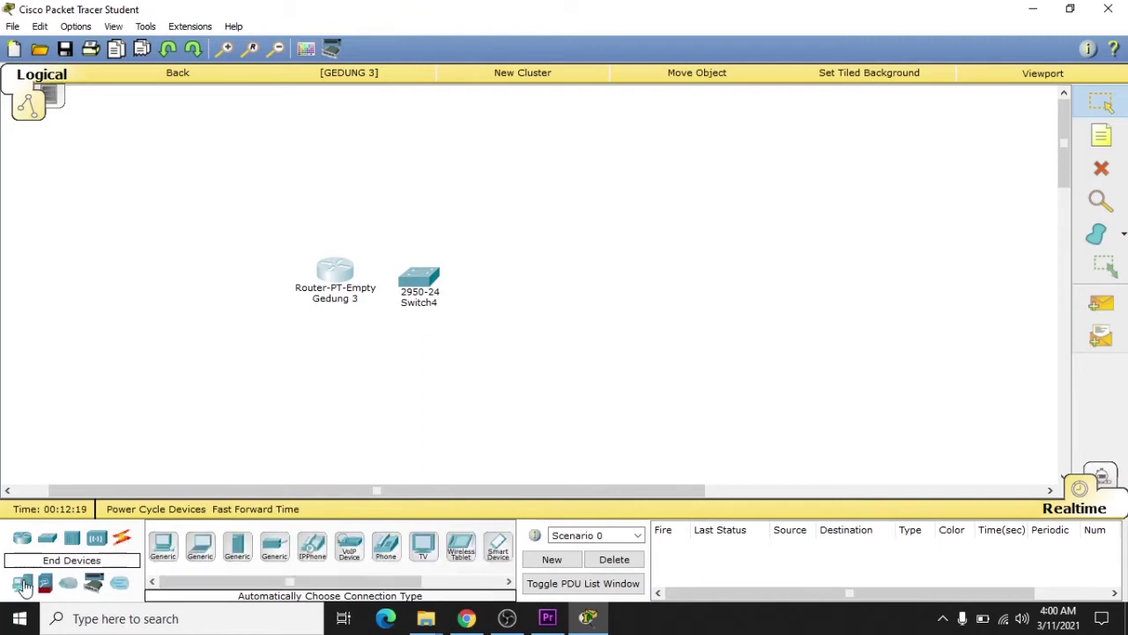
left_click_drag(163, 551, 518, 240)
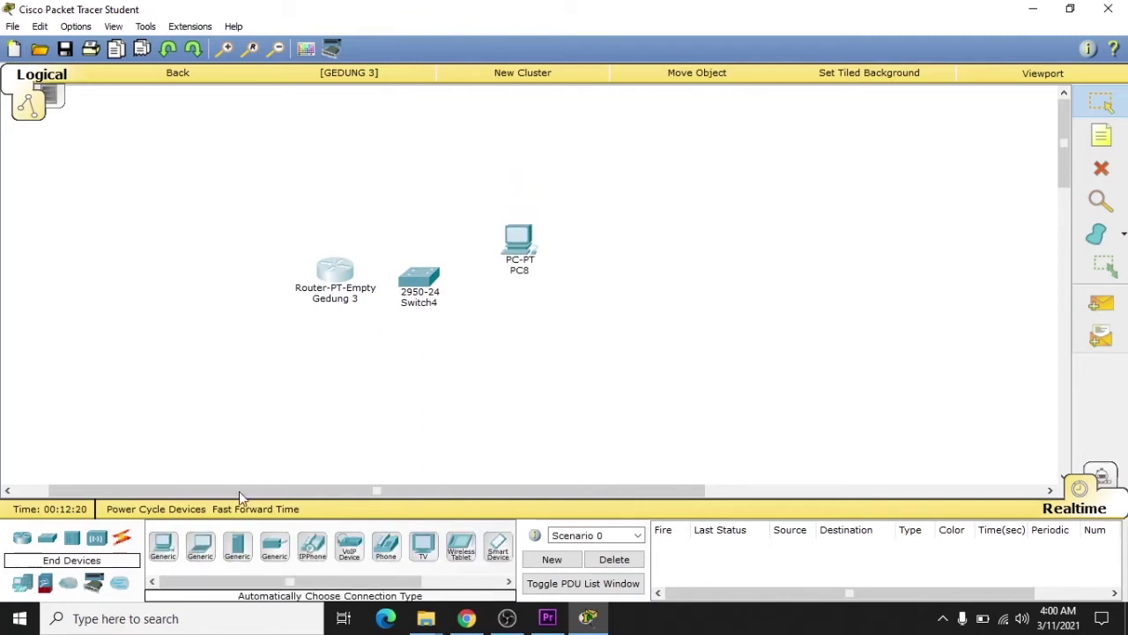
left_click_drag(163, 551, 520, 346)
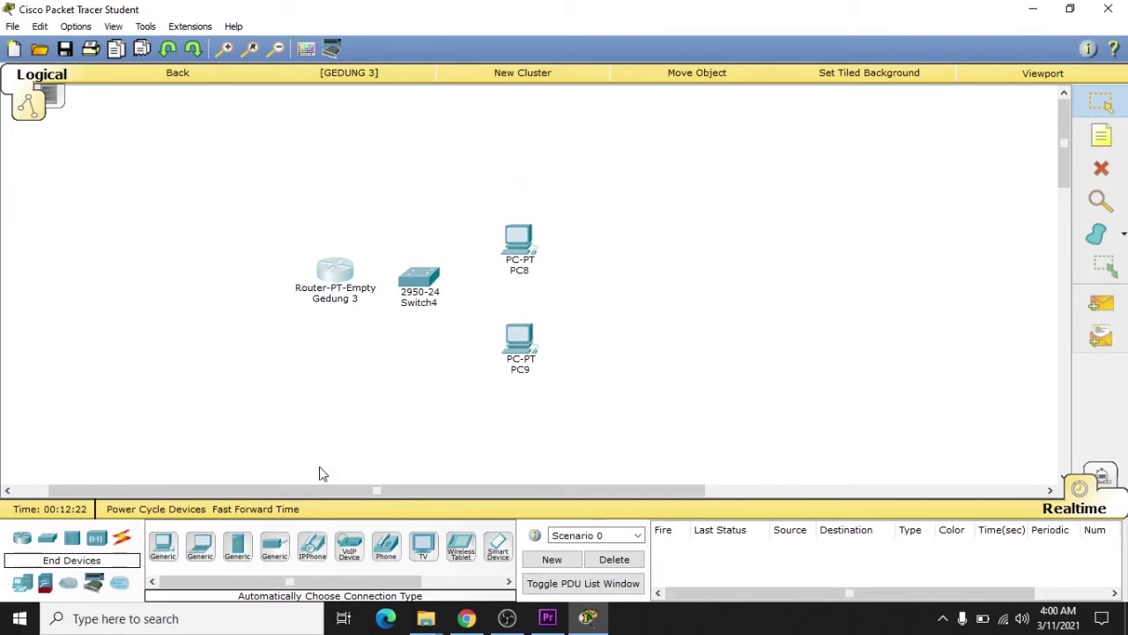
Connect the Gedung 3 router to Switch4, and Switch4 to PC8 and PC9, with automatically chosen cables
left_click(123, 538)
left_click(163, 546)
left_click(348, 274)
left_click(421, 280)
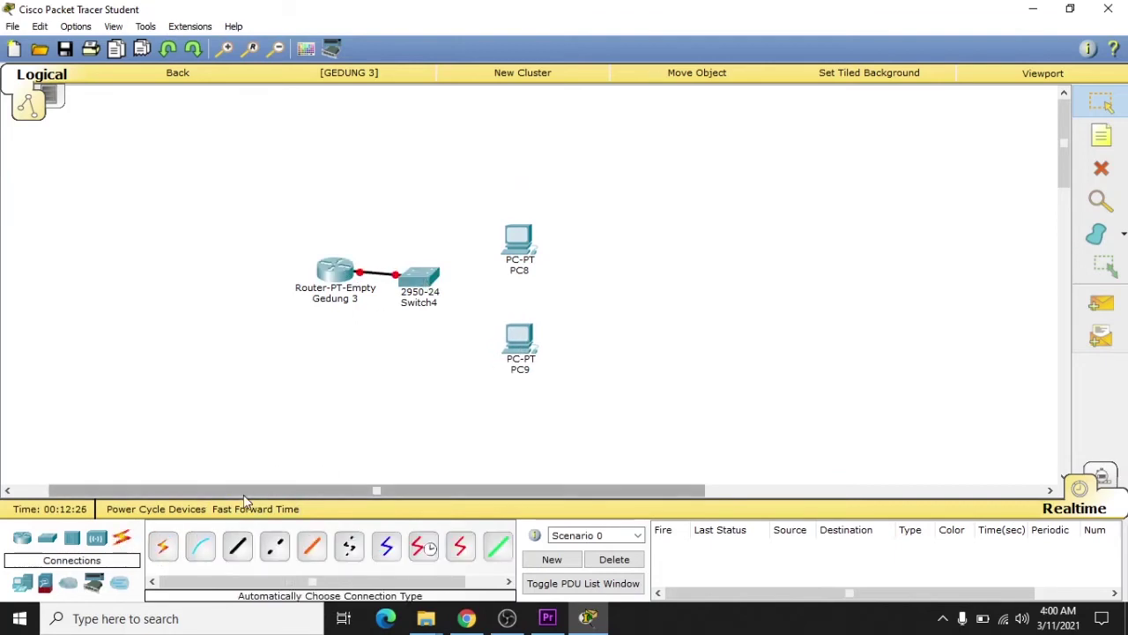
left_click(421, 283)
left_click(517, 243)
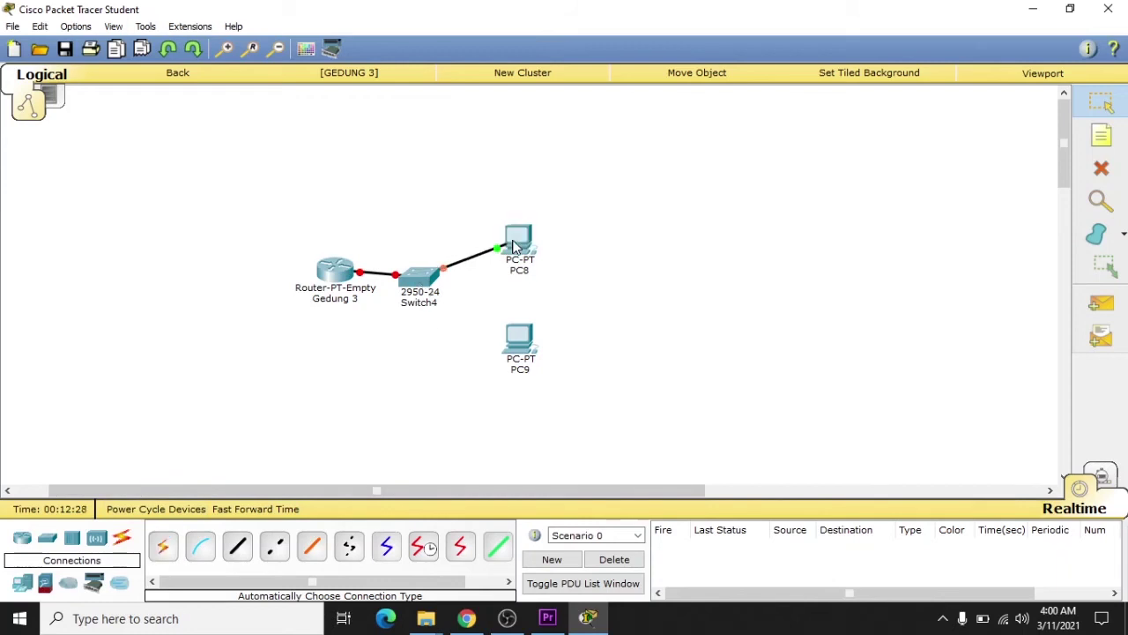
left_click(163, 546)
left_click(420, 282)
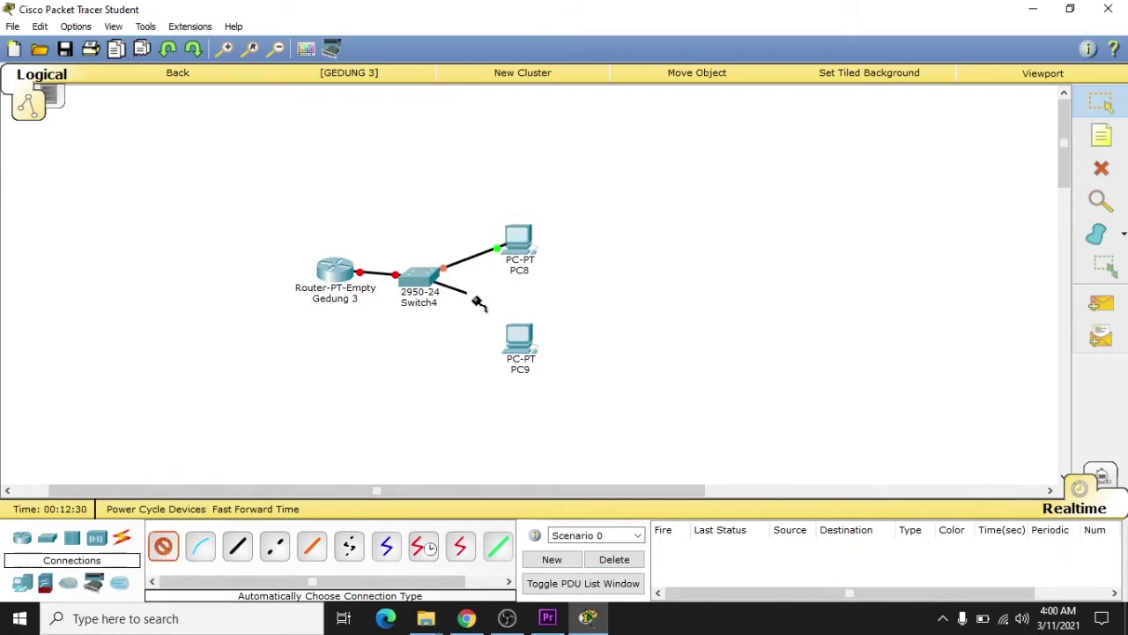
left_click(521, 349)
Return to the root level, place an 1841 router midway between the four clusters, and shift the GEDUNG 3 cluster slightly down
left_click(175, 73)
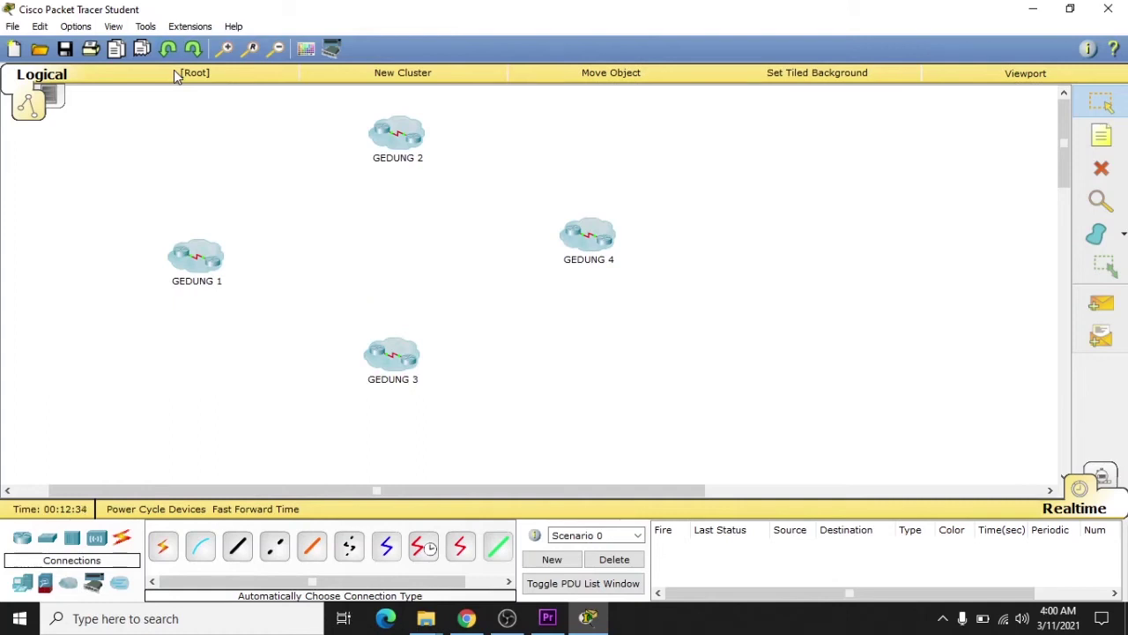
left_click(22, 539)
left_click_drag(160, 554, 387, 236)
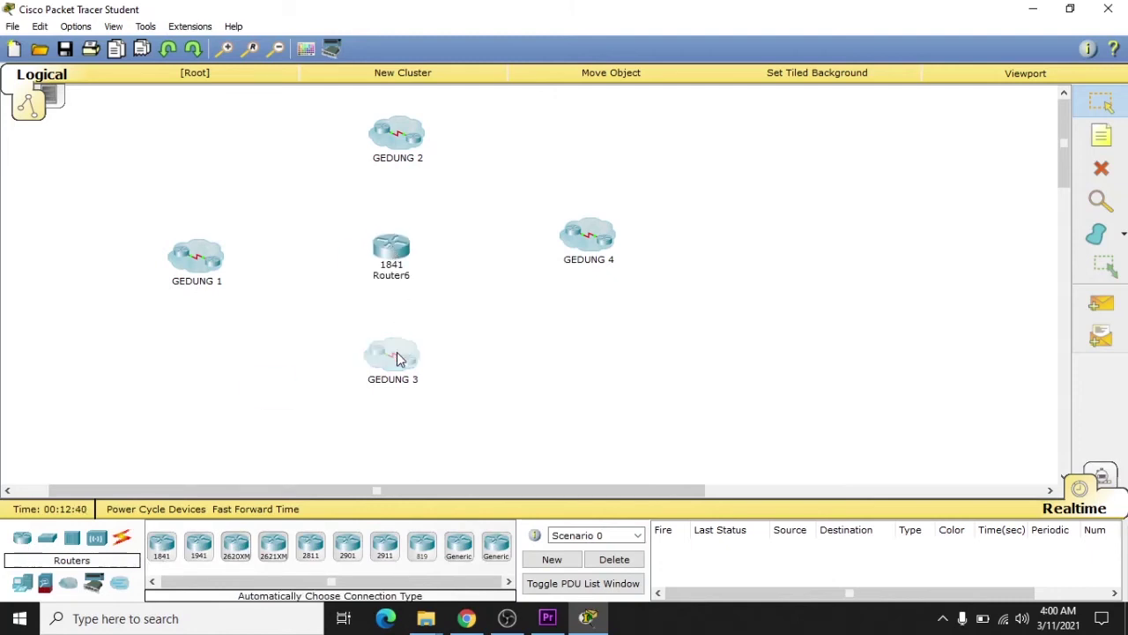
left_click_drag(395, 355, 395, 369)
Rename the central 1841 router as PENGHUBUNG
left_click(401, 280)
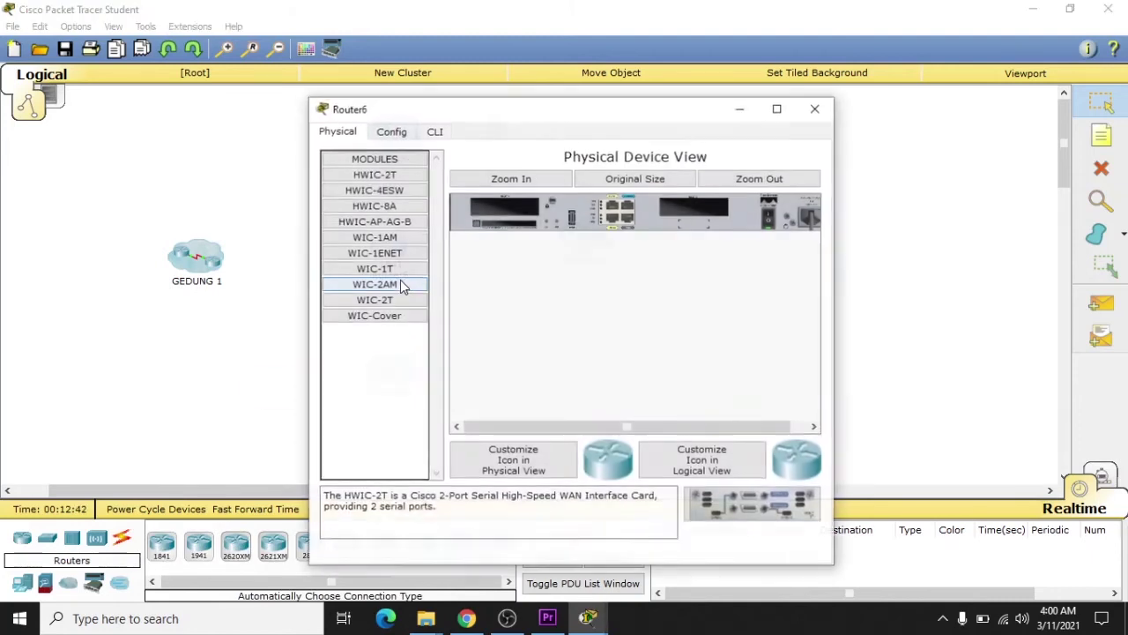
left_click(815, 107)
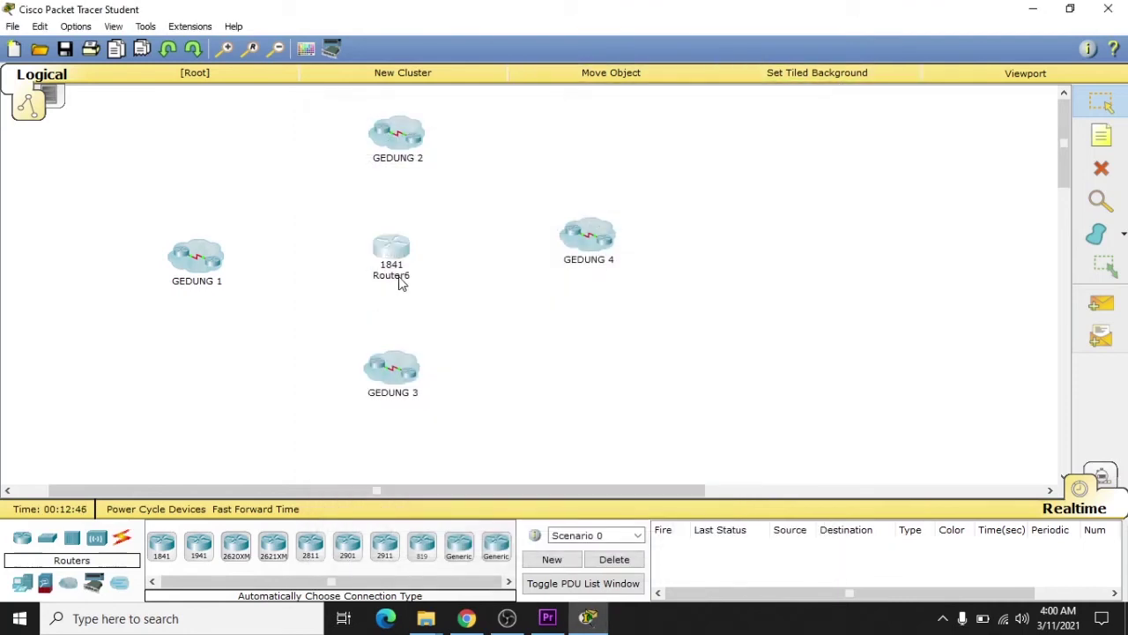
left_click(401, 277)
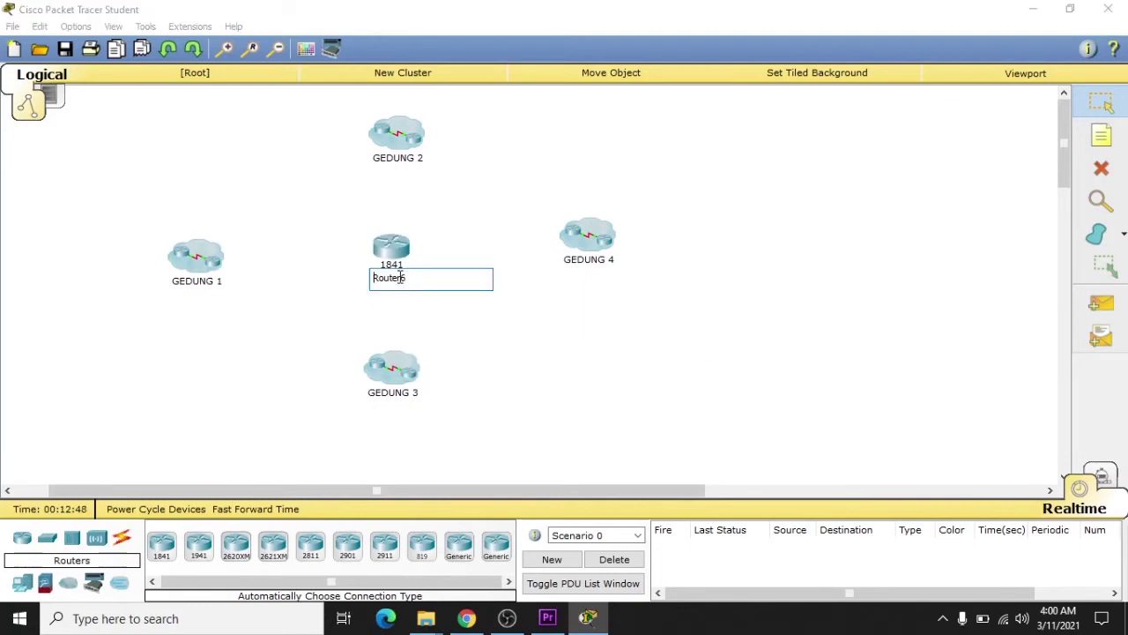
left_click_drag(421, 277, 326, 288)
type("PENGHUBUNG")
left_click(260, 394)
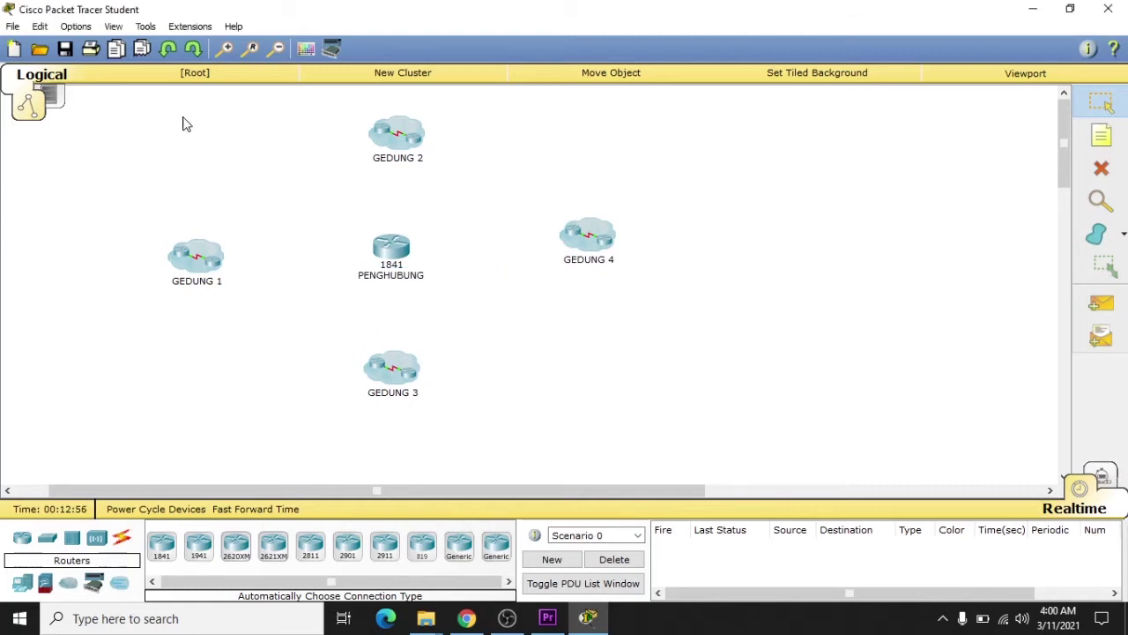
Try to start an automatically chosen cable from the GEDUNG 1 cluster
left_click(124, 538)
left_click(123, 544)
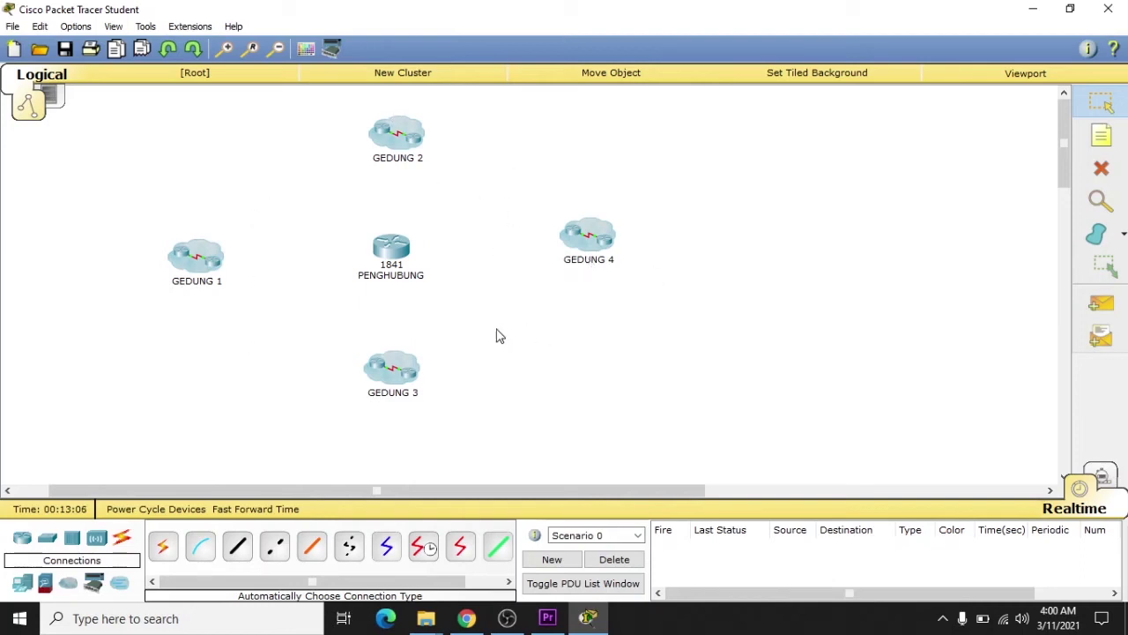
left_click(173, 544)
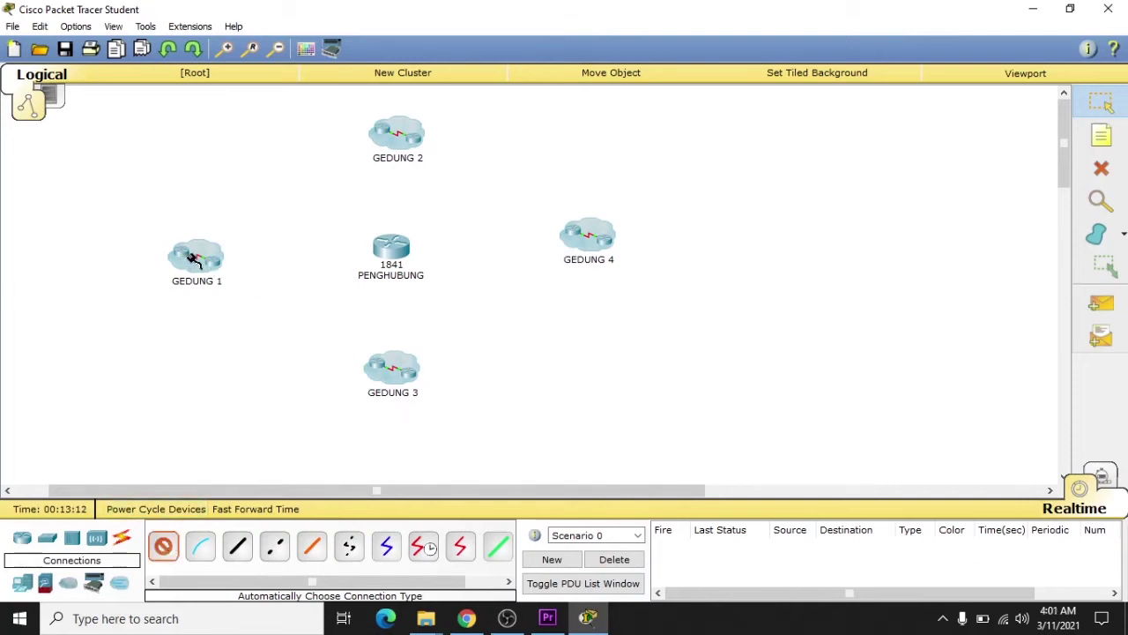
left_click(194, 257)
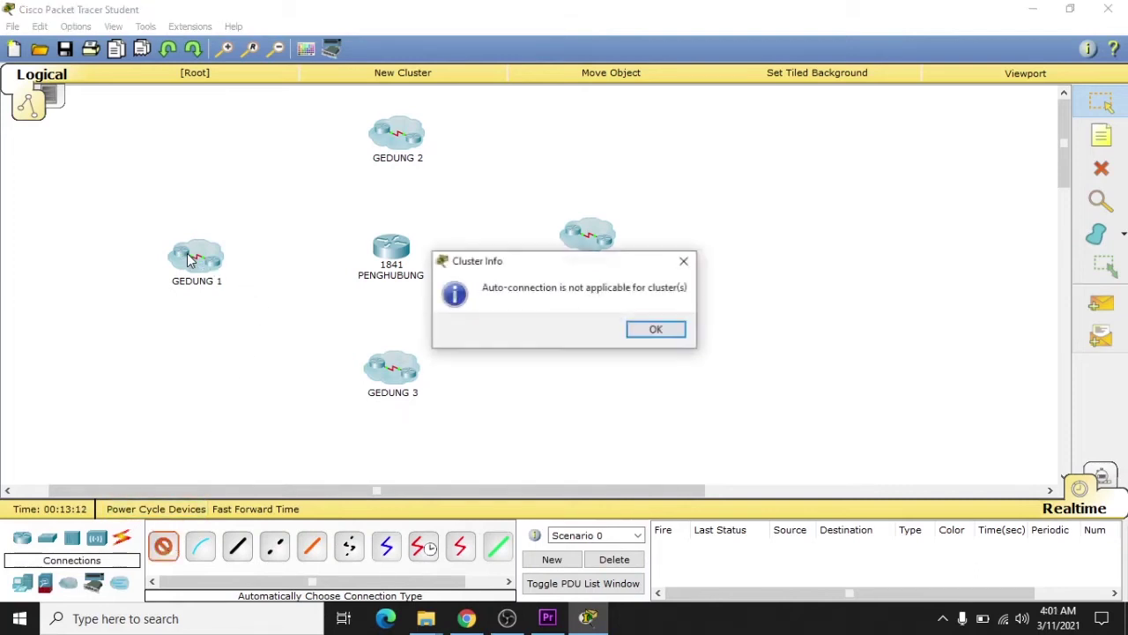
left_click(675, 331)
Run a copper cross-over cable from FastEthernet1/0 of the Gedung 1 router to the Gedung 2 router in its cluster
left_click(273, 549)
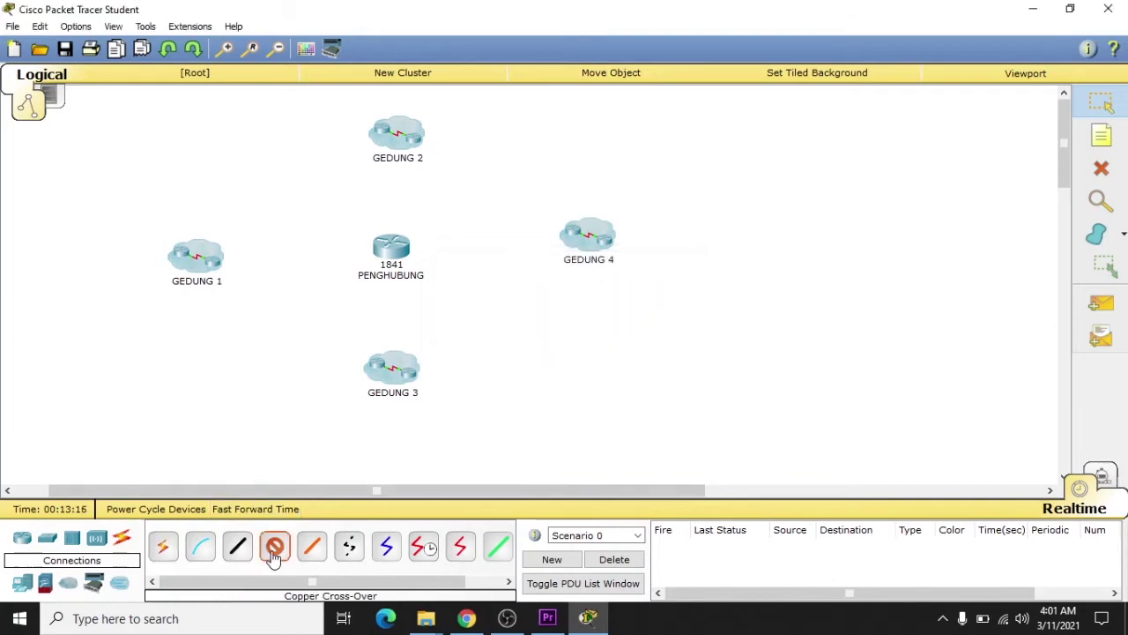
left_click(204, 256)
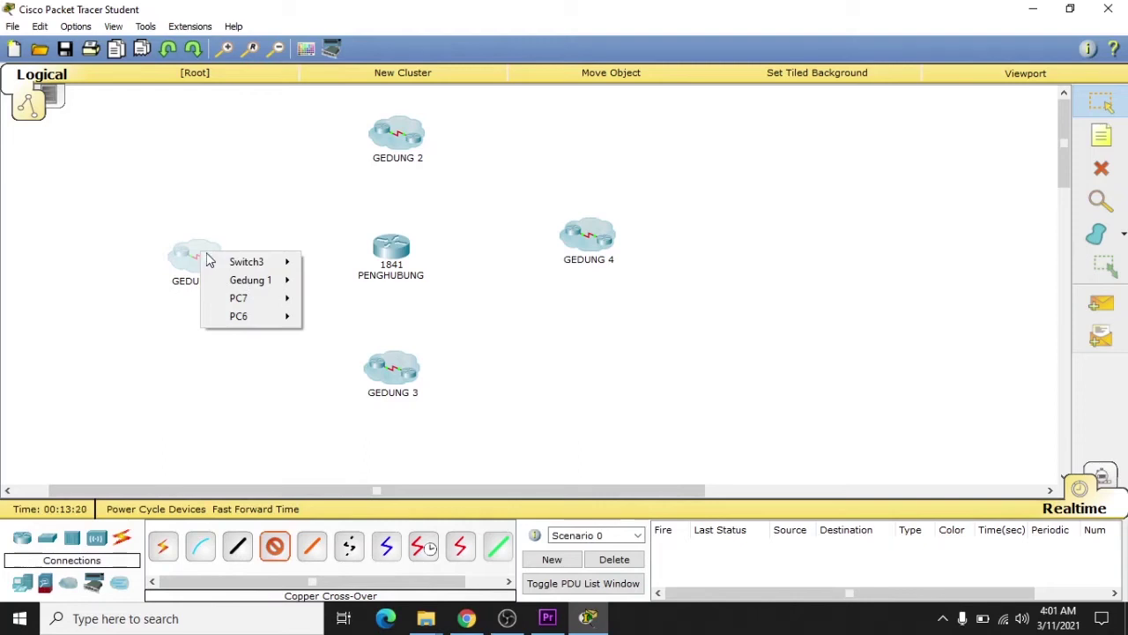
mouse_move(251, 283)
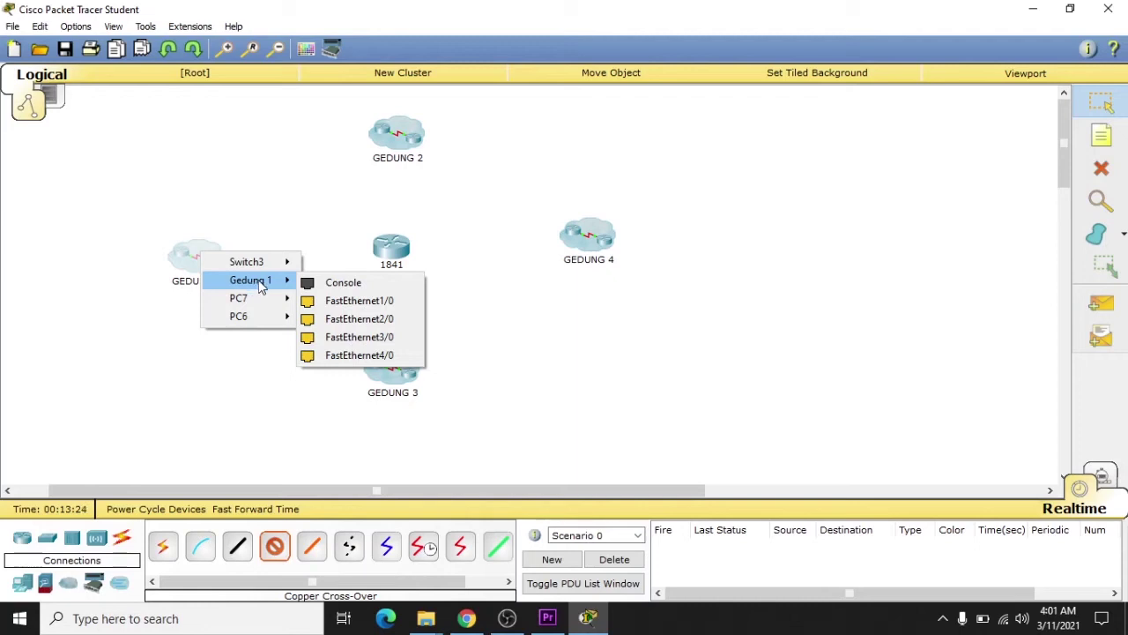
left_click(343, 301)
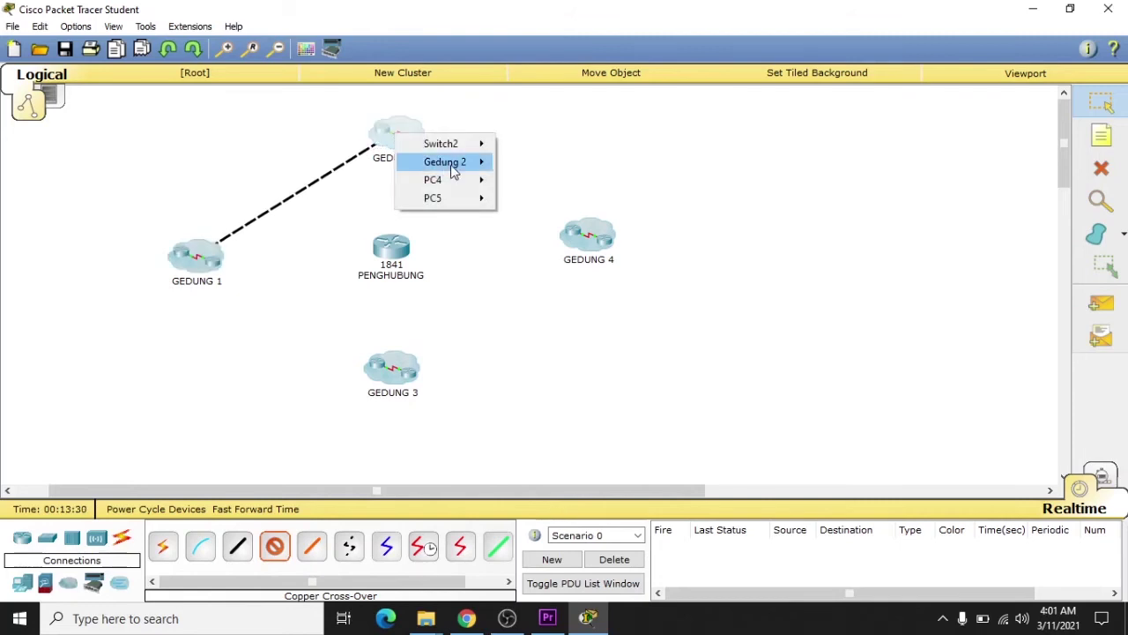
mouse_move(454, 171)
left_click(549, 185)
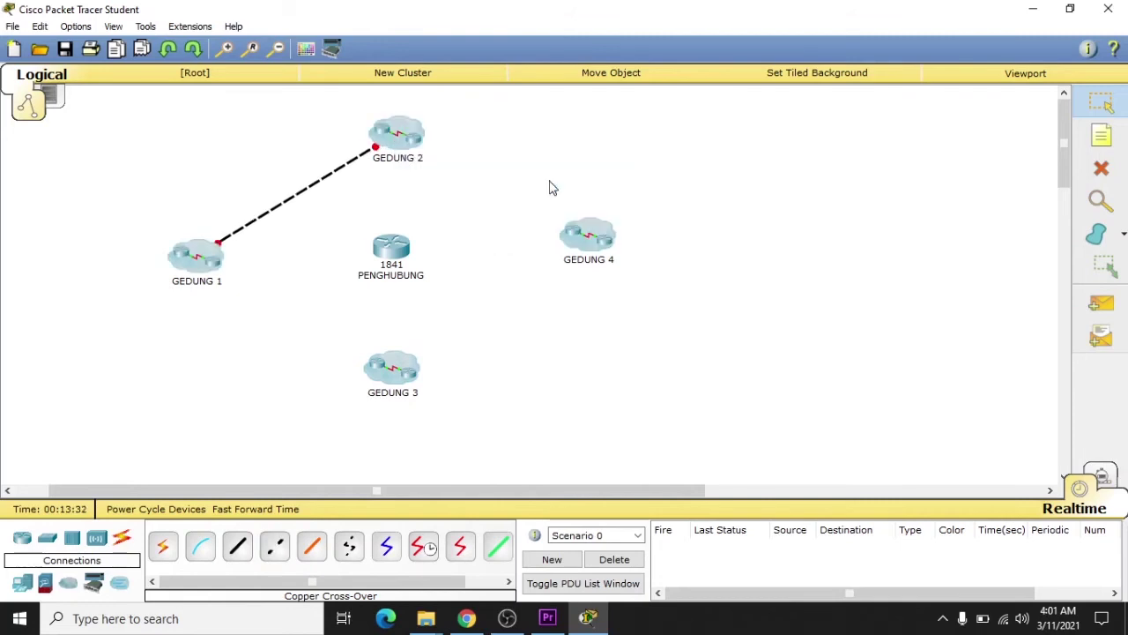
Run a copper cross-over cable from the Gedung 1 router's FastEthernet2/0 to the Gedung 3 router's FastEthernet1/0
left_click(274, 546)
left_click(199, 260)
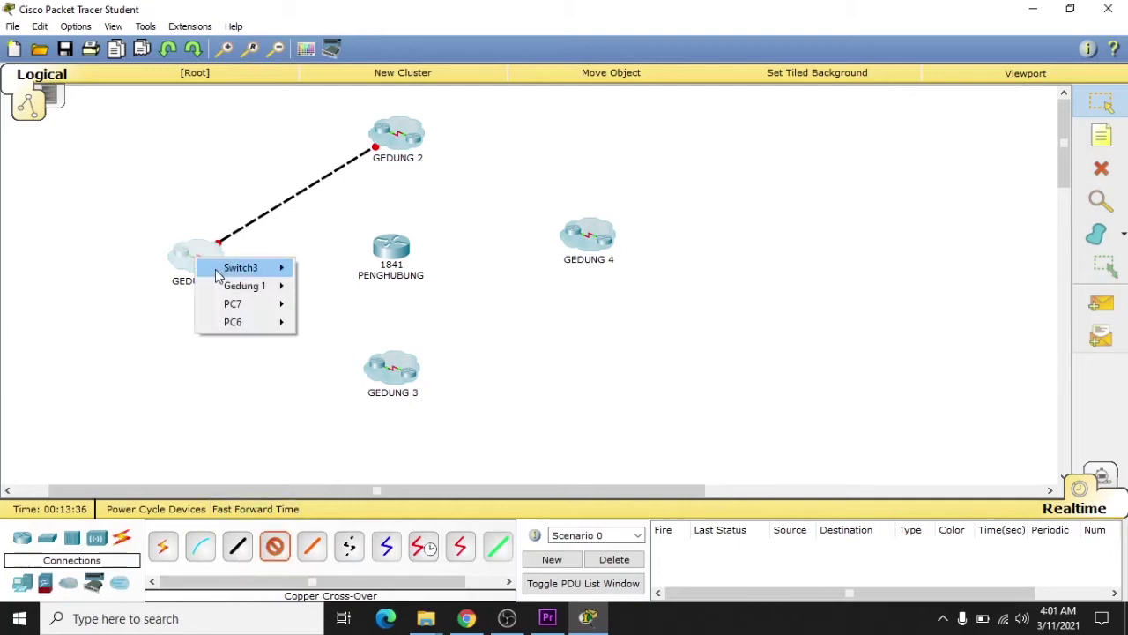
mouse_move(264, 276)
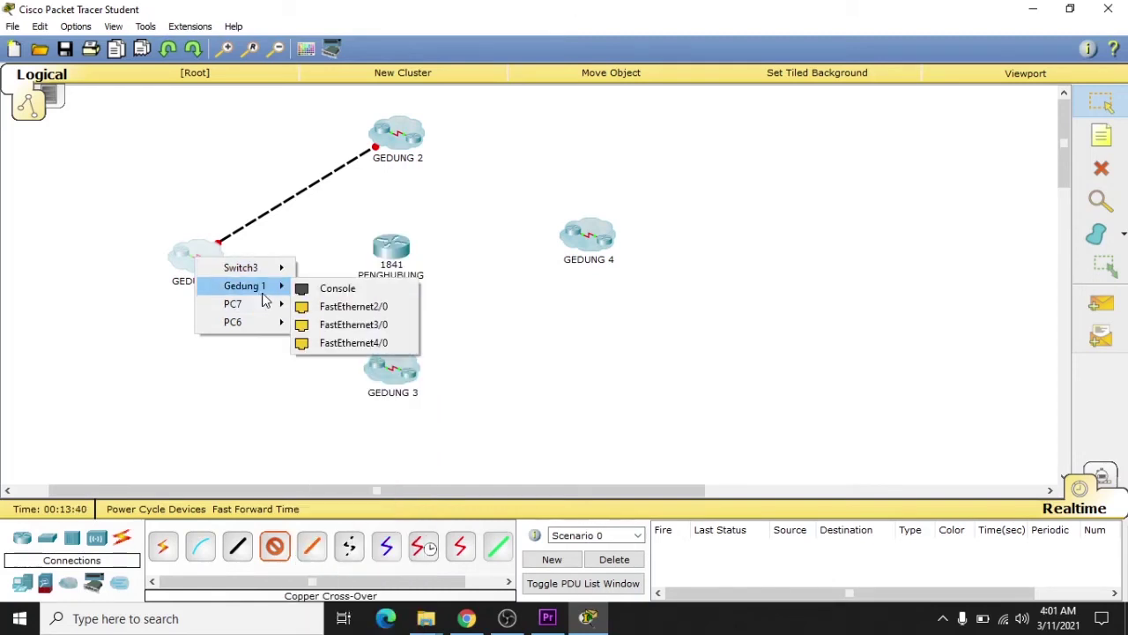
left_click(340, 305)
left_click(391, 367)
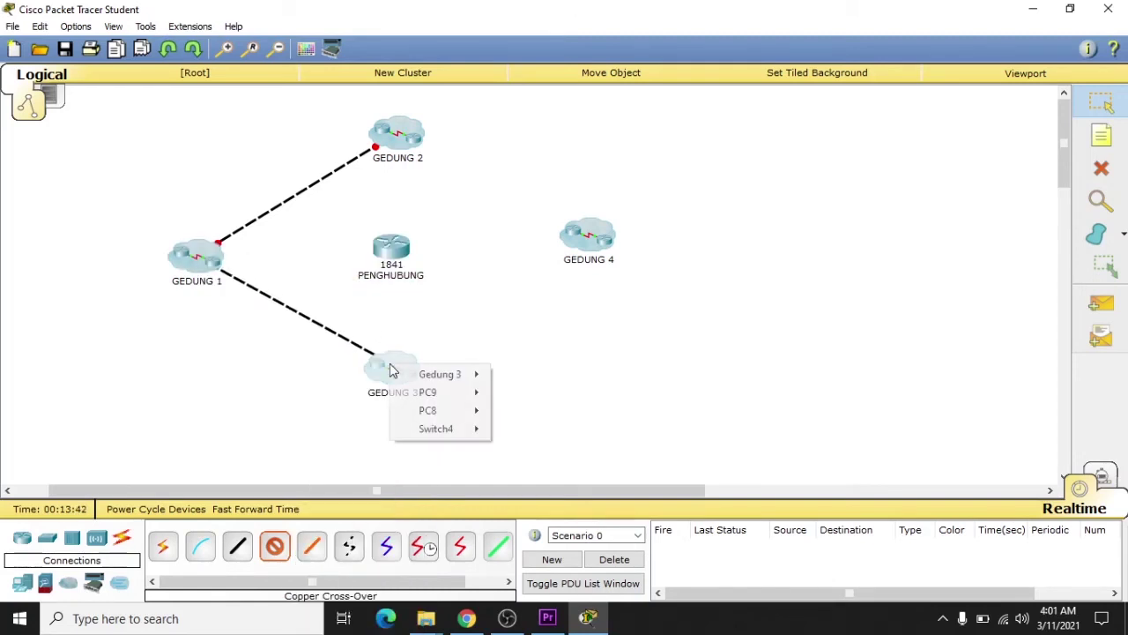
mouse_move(467, 374)
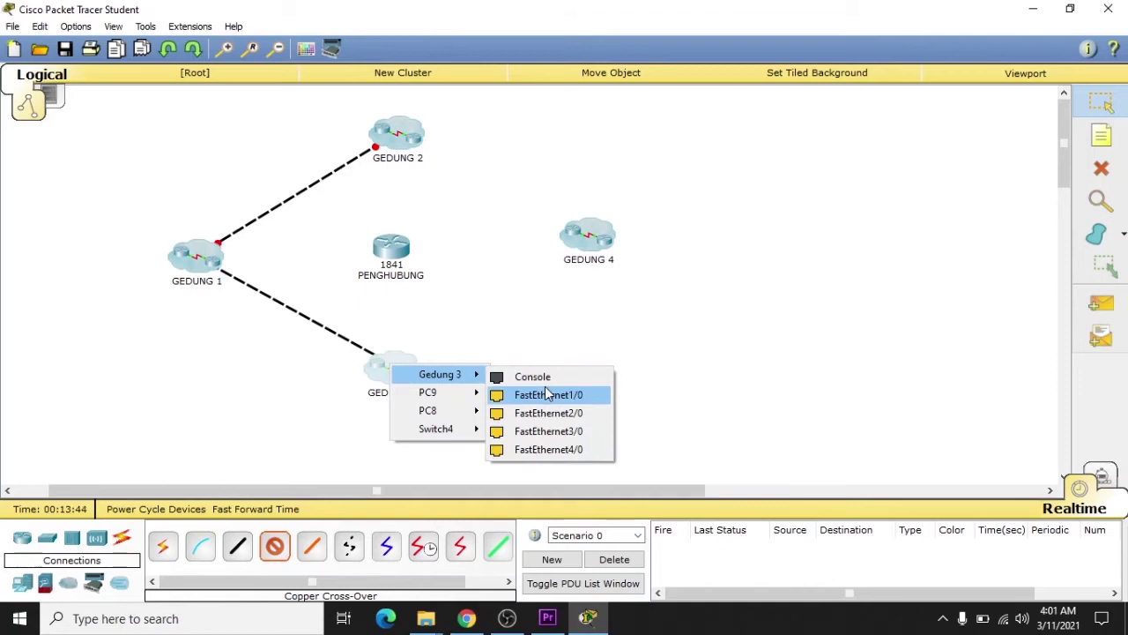
left_click(533, 394)
Run a copper cross-over cable from the Gedung 3 router to FastEthernet2/0 of the Gedung 4 router
left_click(274, 546)
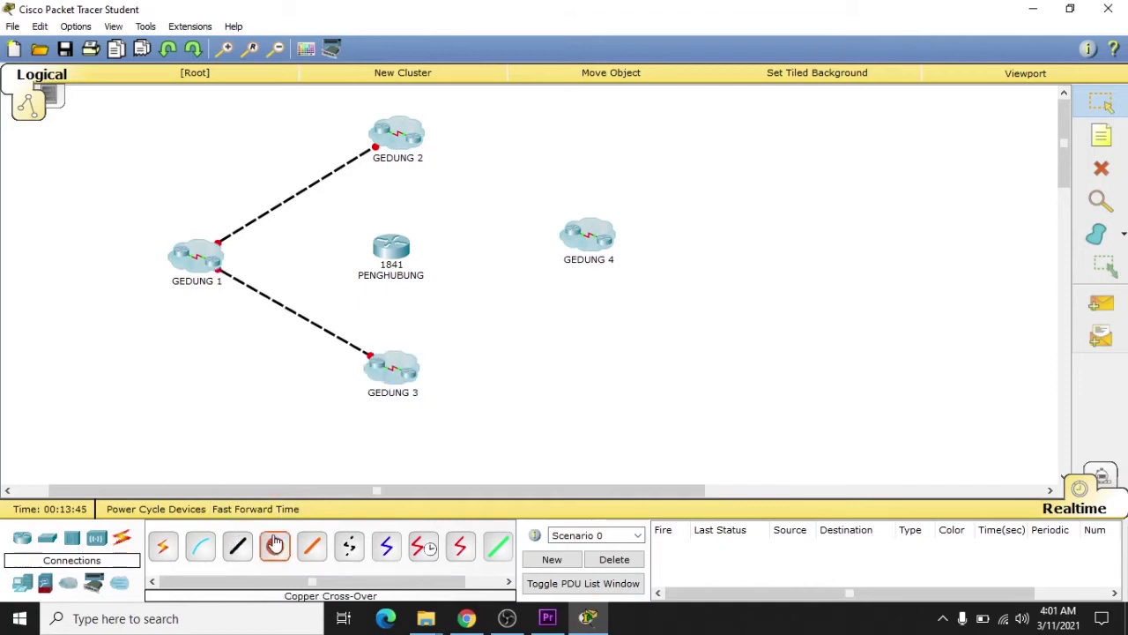
left_click(404, 368)
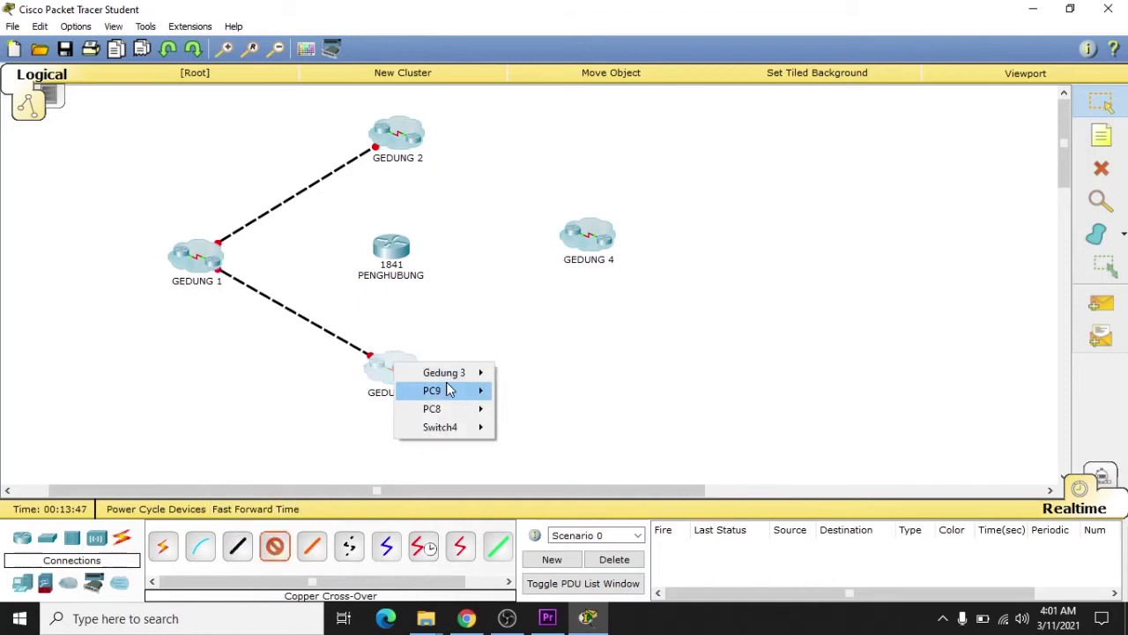
mouse_move(451, 377)
left_click(537, 393)
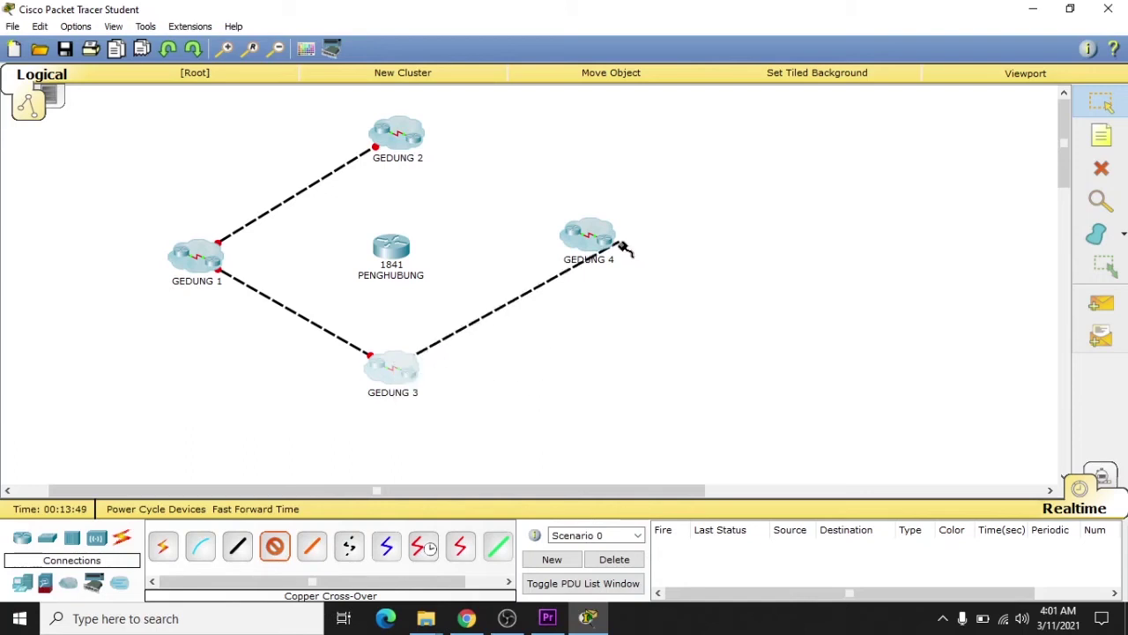
left_click(583, 240)
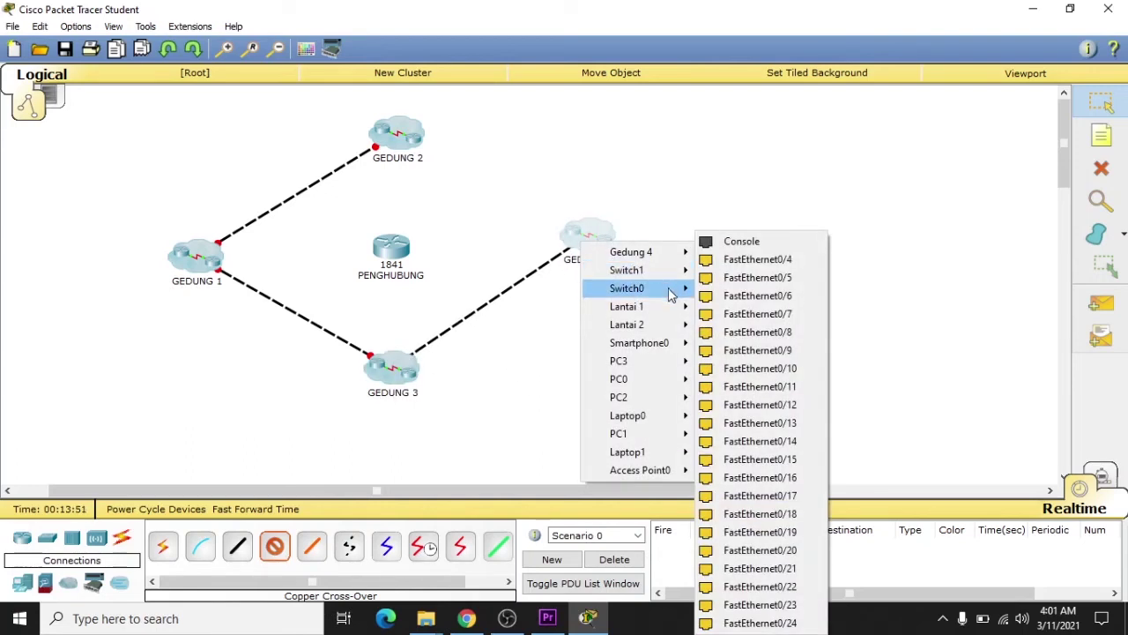
mouse_move(672, 255)
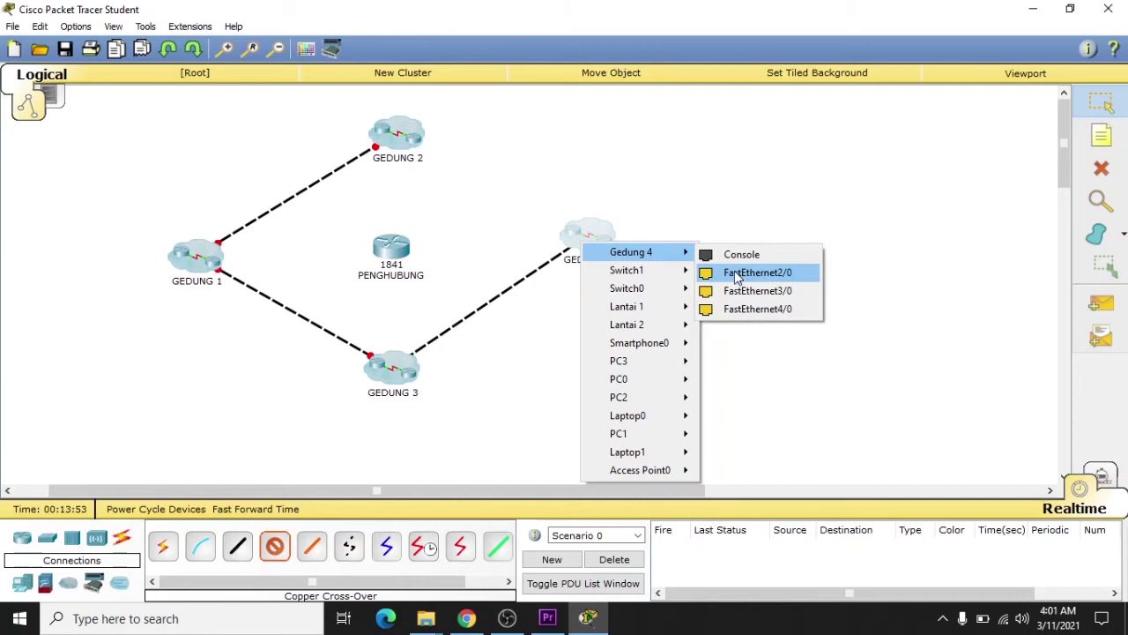
left_click(741, 273)
Run a copper cross-over cable from the Gedung 2 router in its cluster to FastEthernet3/0 of the Gedung 4 router
left_click(273, 543)
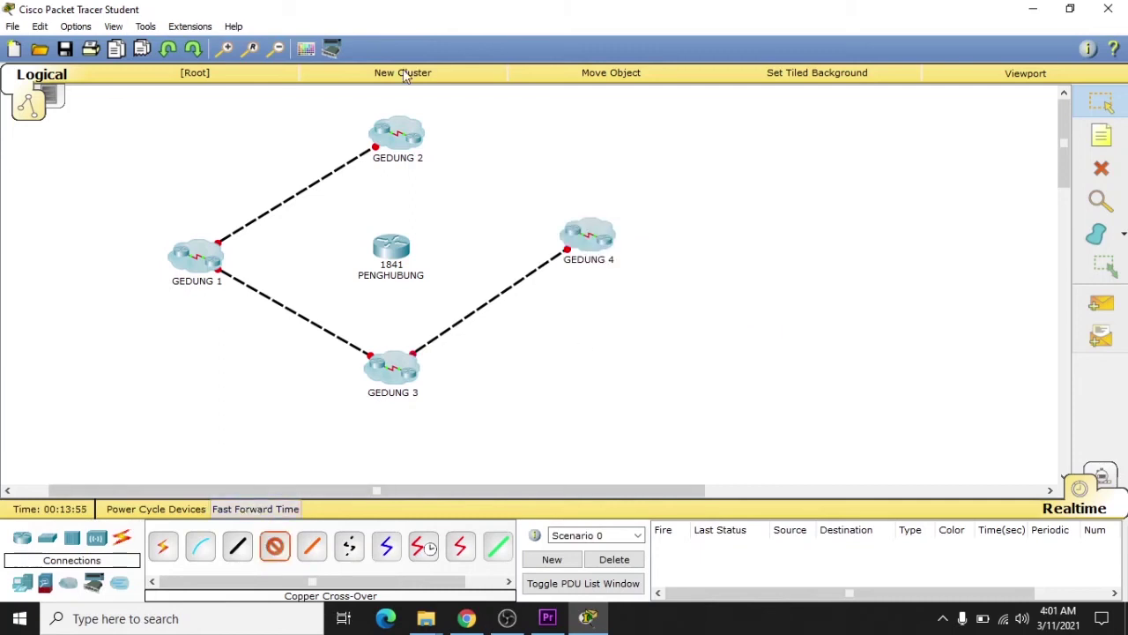
left_click(401, 139)
mouse_move(439, 172)
left_click(547, 187)
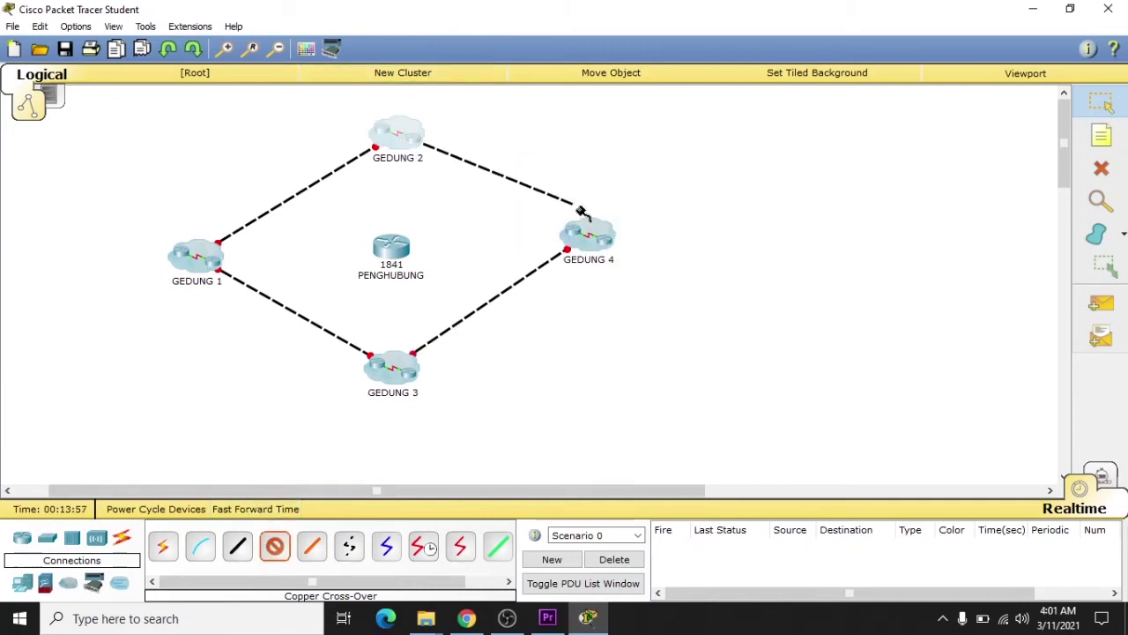
left_click(581, 251)
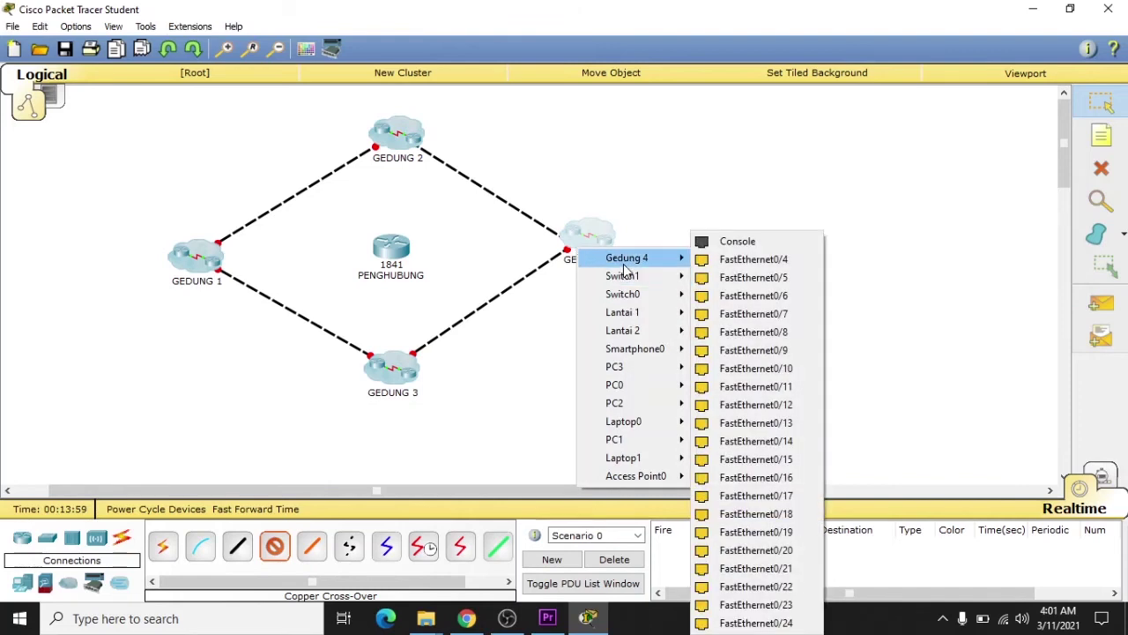
mouse_move(644, 257)
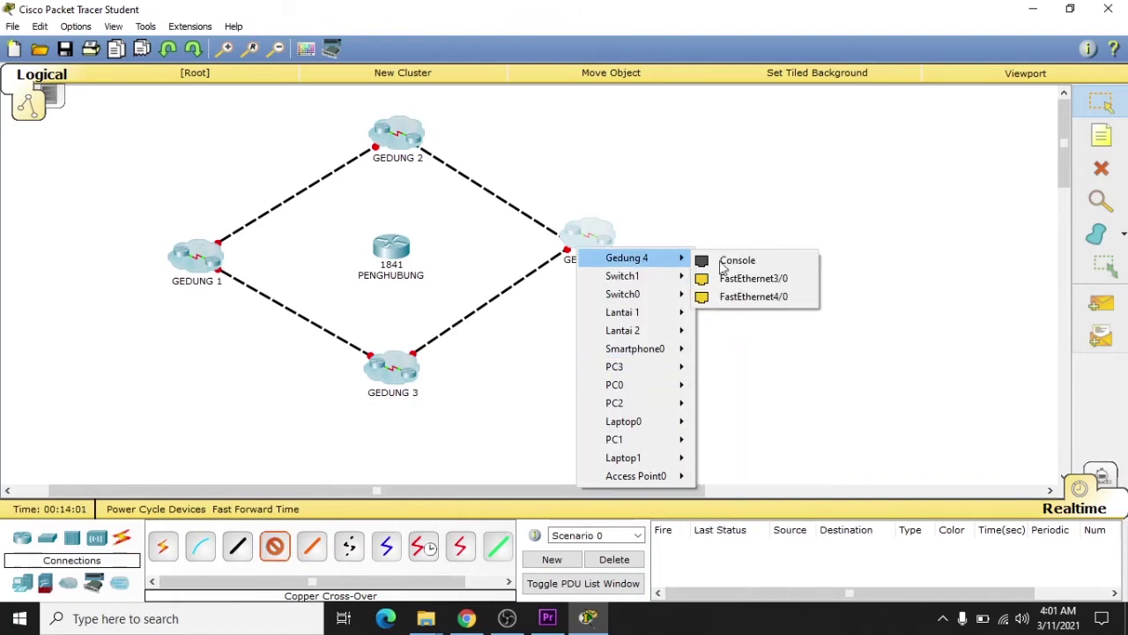
left_click(755, 282)
left_click(275, 546)
left_click(206, 264)
mouse_move(256, 290)
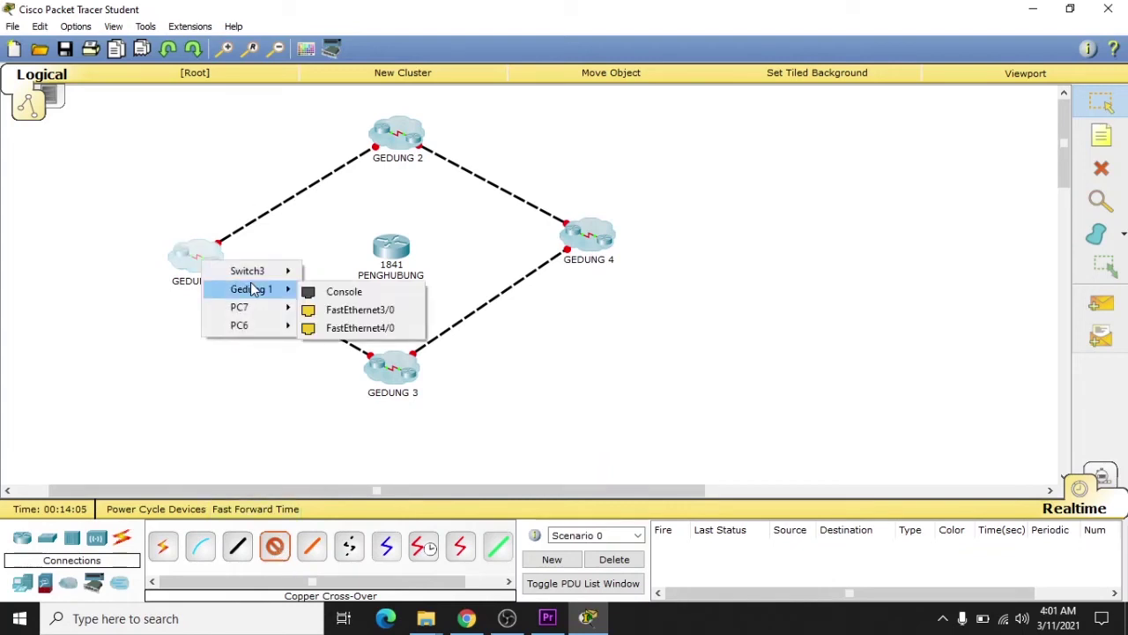
left_click(330, 309)
left_click(397, 252)
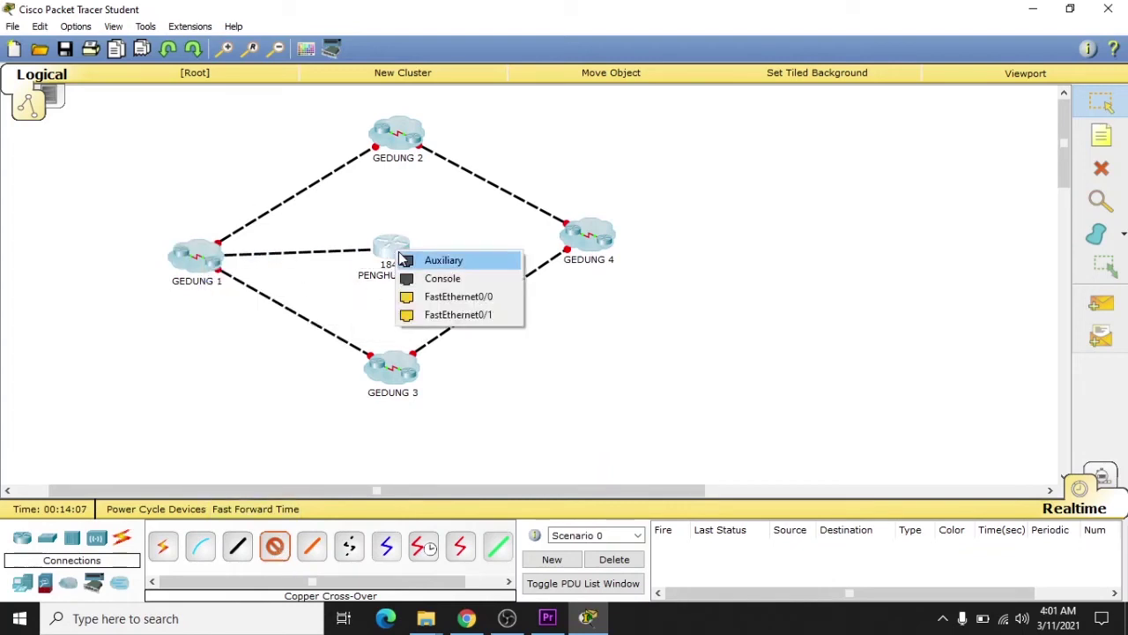
key("Escape")
key("Escape")
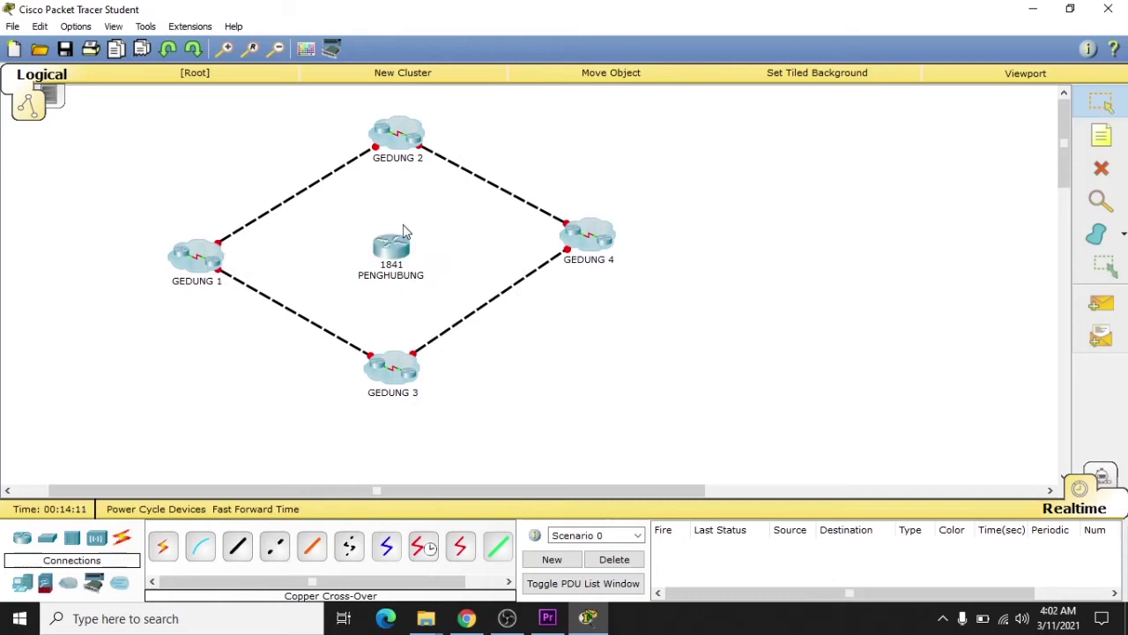
Delete the 1841 PENGHUBUNG router and place a generic Router-PT-Empty in its spot between the four clusters
key("Delete")
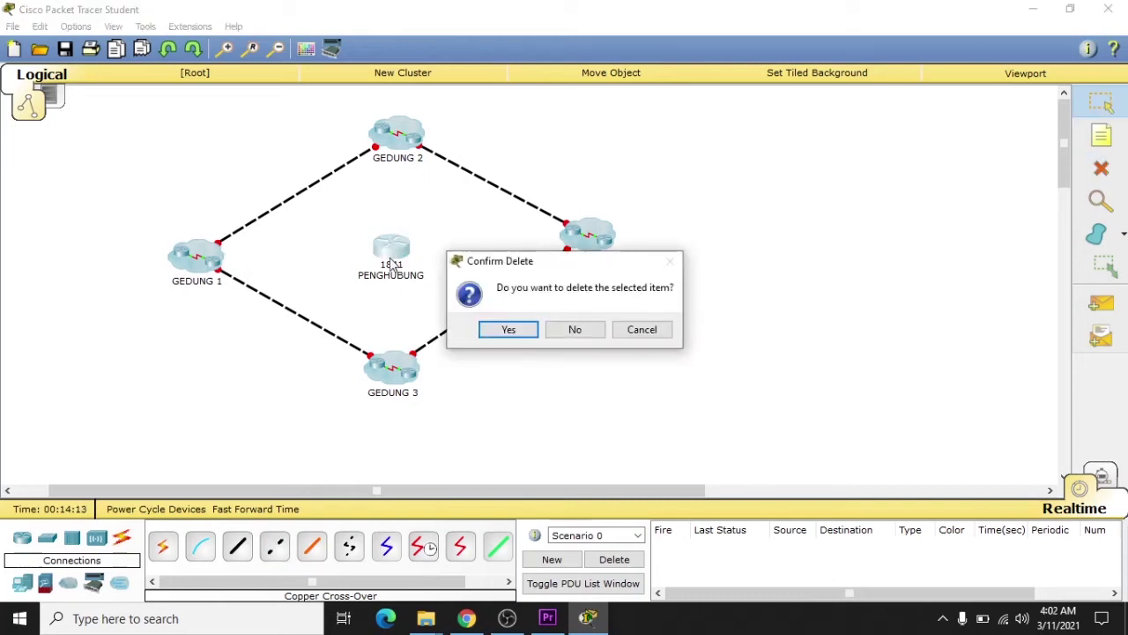
left_click(507, 328)
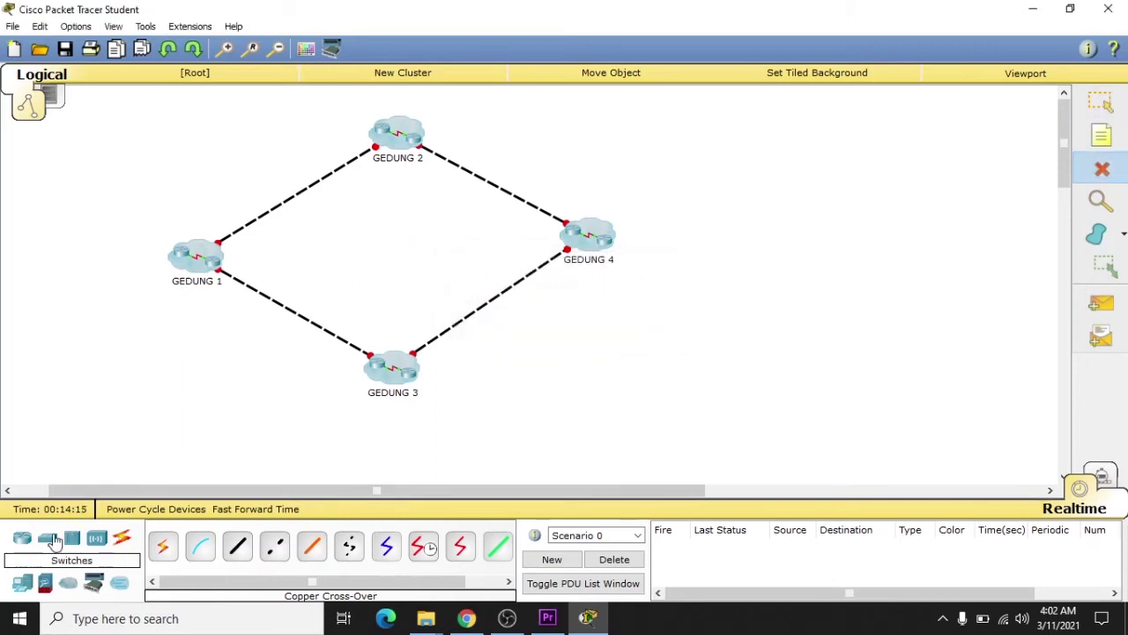
left_click(22, 538)
left_click_drag(497, 546, 405, 254)
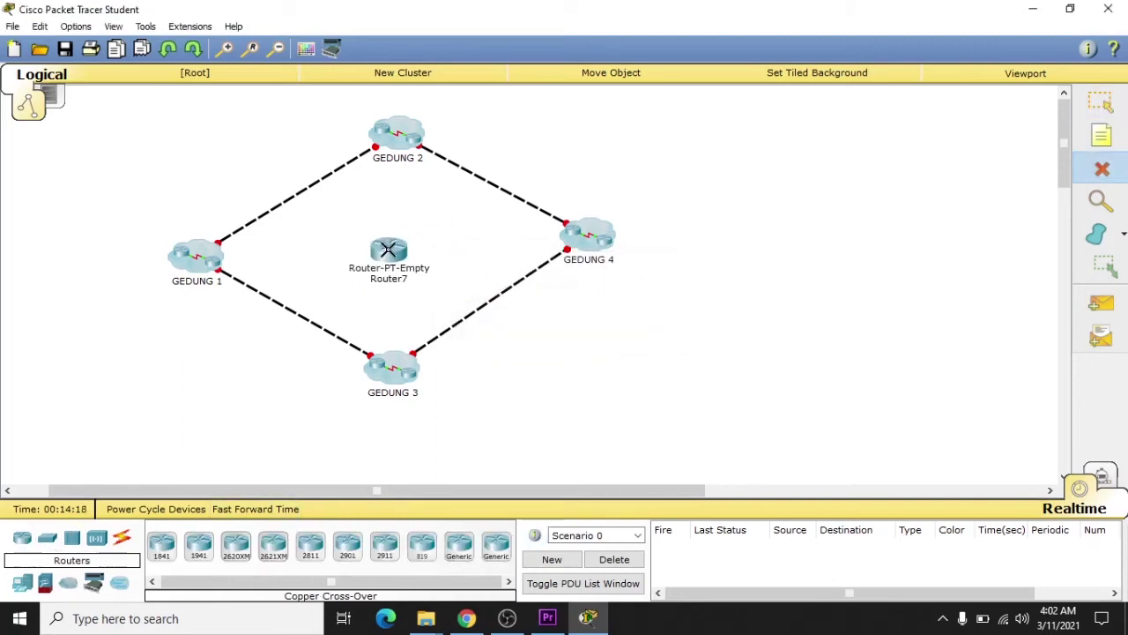
Install four PT-ROUTER-NM-1CFE modules in the rightmost free slots of the new central router
left_click(1101, 103)
left_click(389, 251)
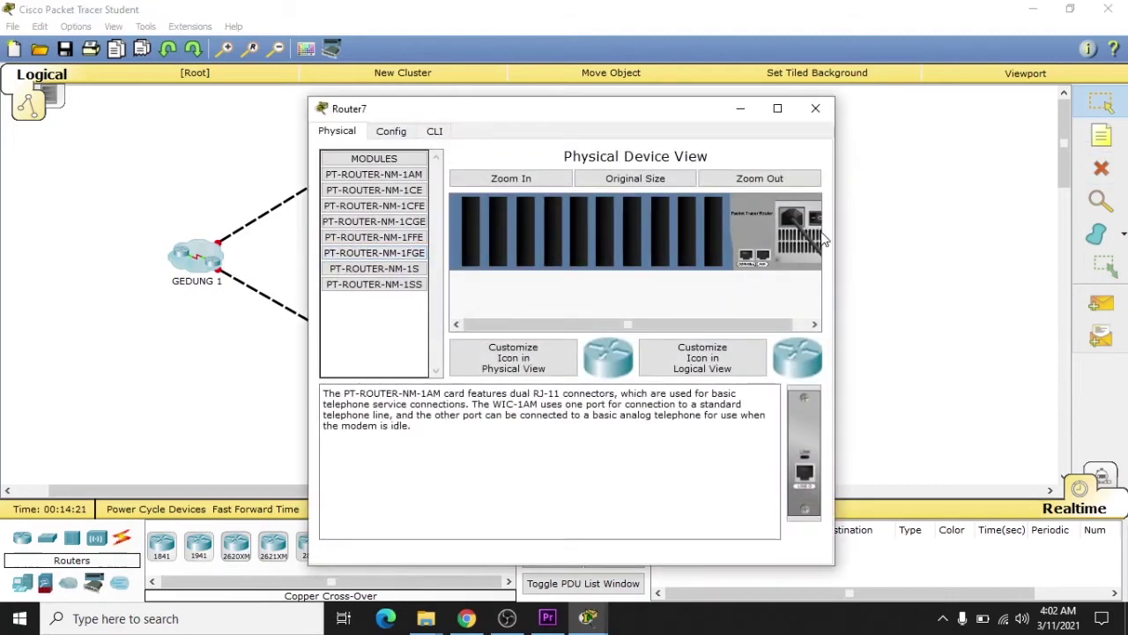
left_click(403, 205)
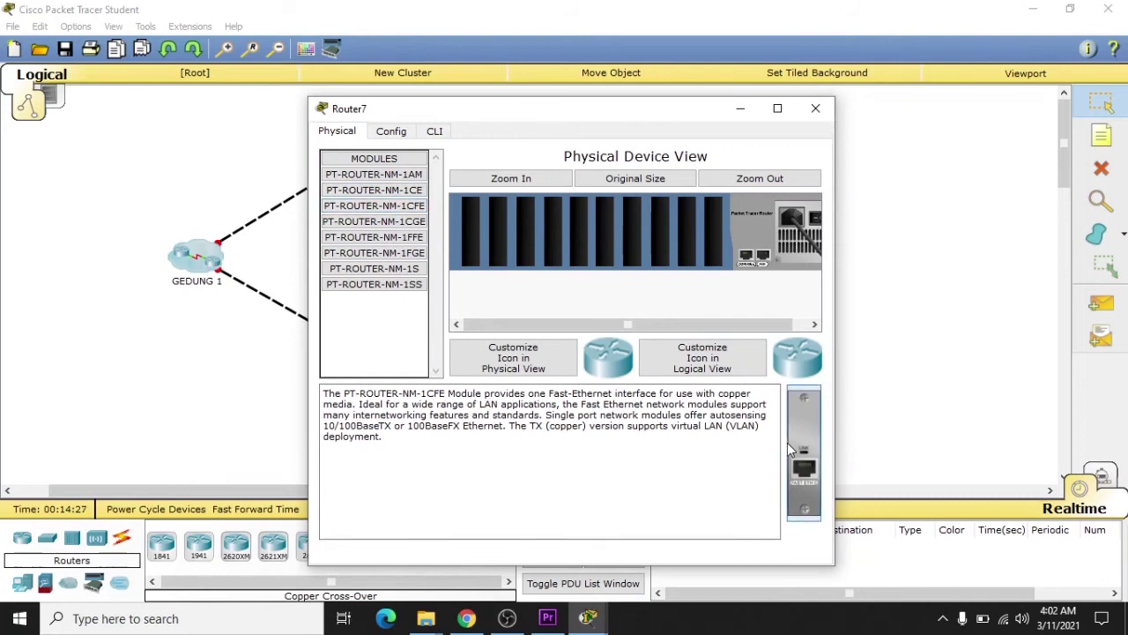
left_click_drag(787, 442, 716, 249)
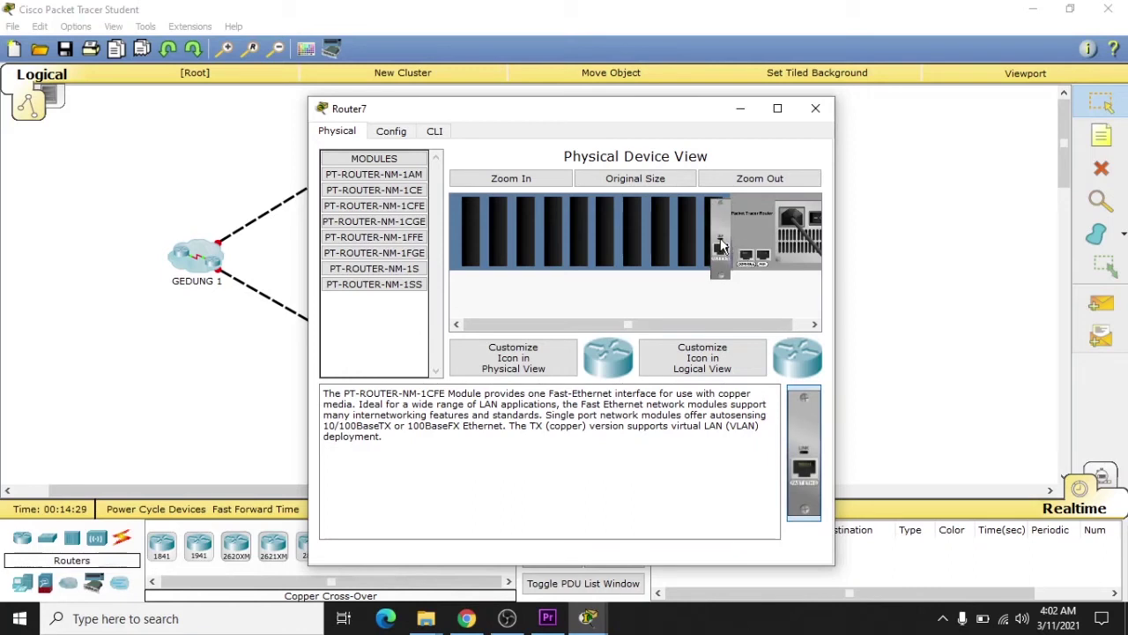
left_click(388, 208)
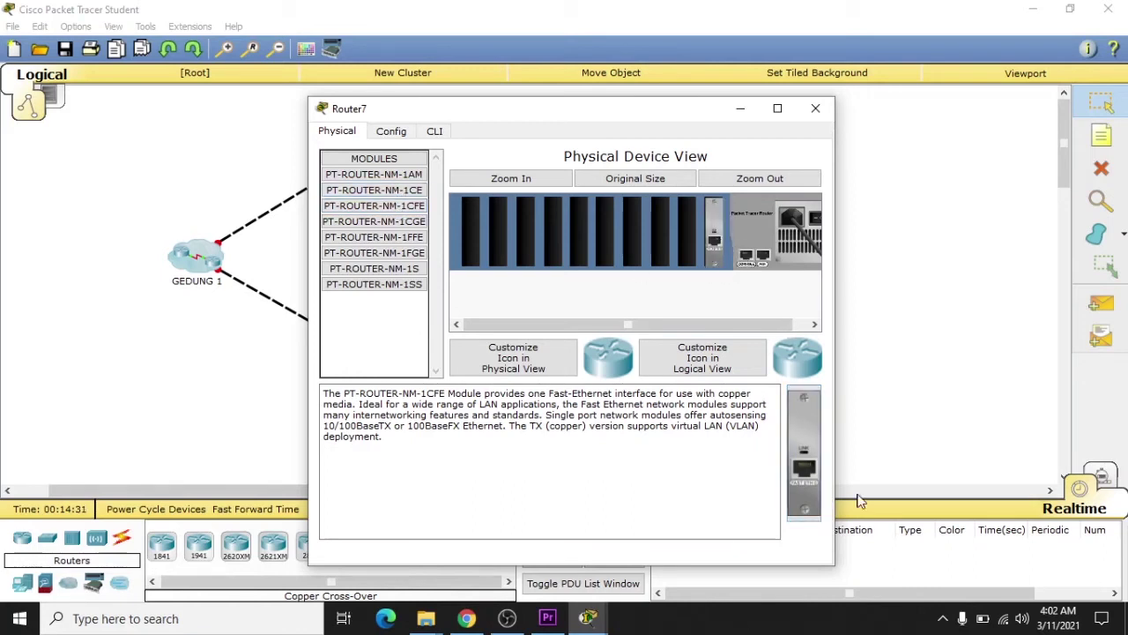
left_click_drag(802, 450, 692, 236)
left_click_drag(792, 424, 662, 239)
left_click_drag(804, 468, 633, 247)
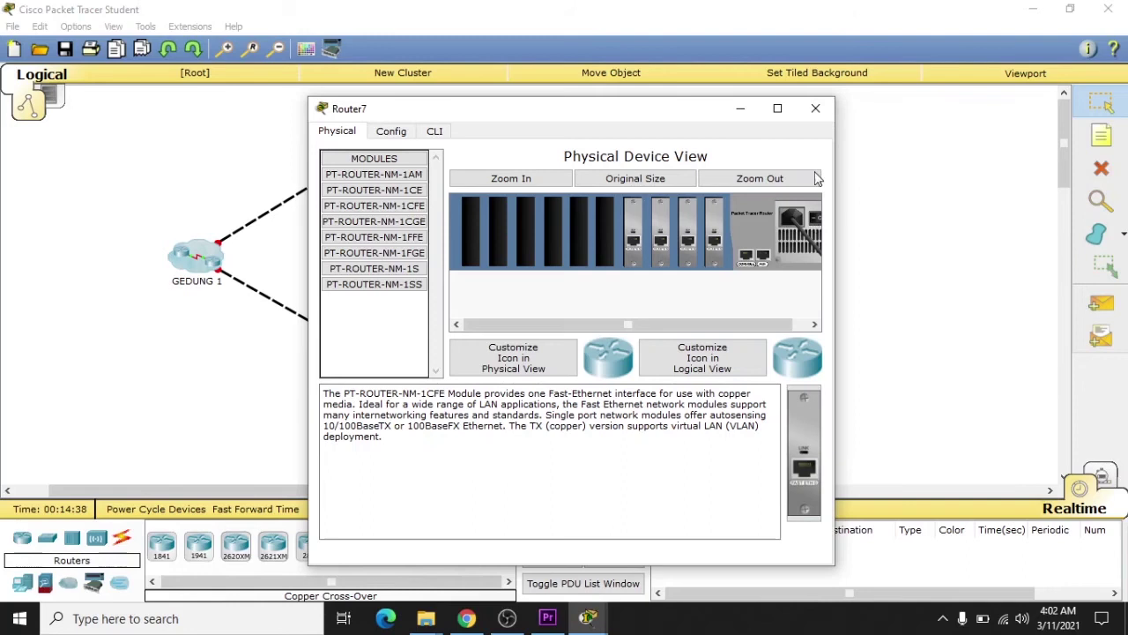
left_click(816, 107)
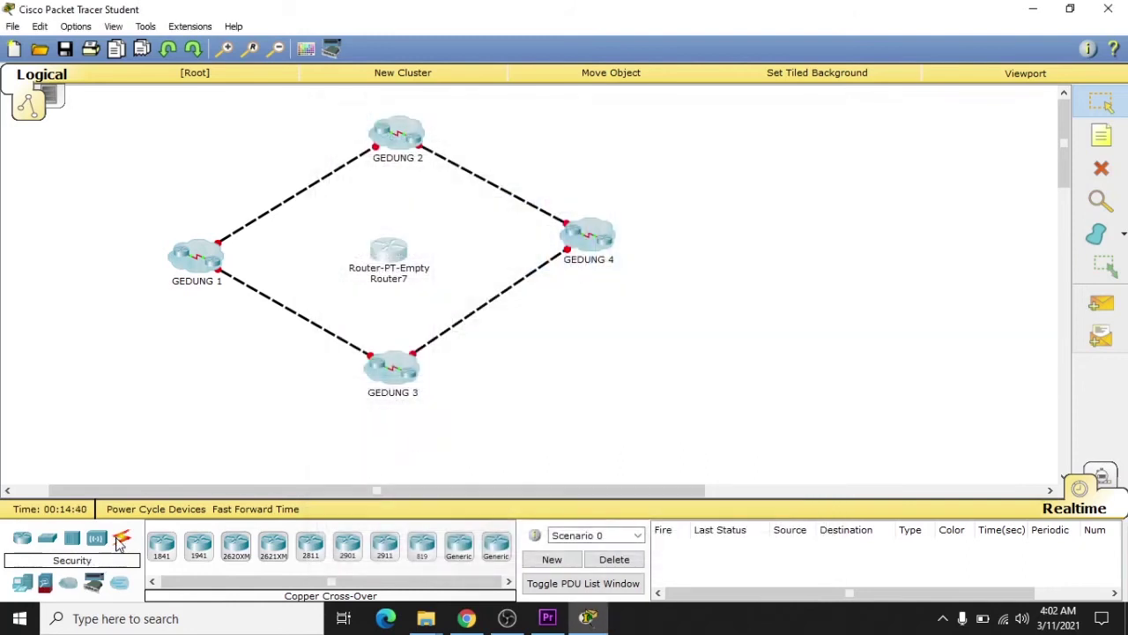
Run a copper cross-over cable from the Gedung 1 router's FastEthernet3/0 to the central router's FastEthernet0/0
left_click(122, 540)
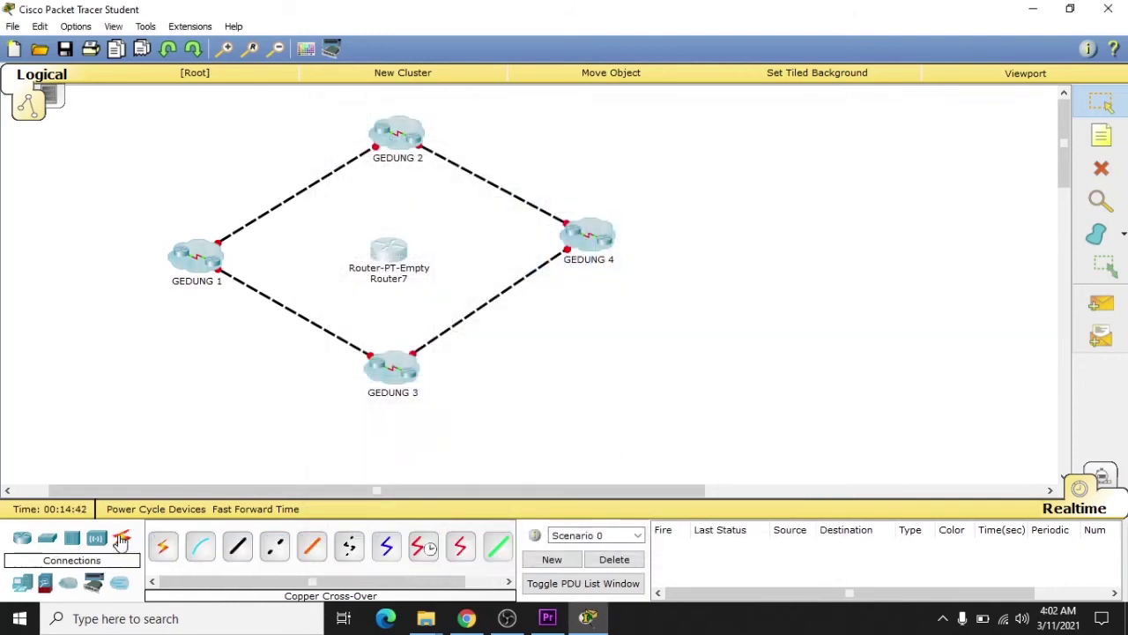
left_click(275, 546)
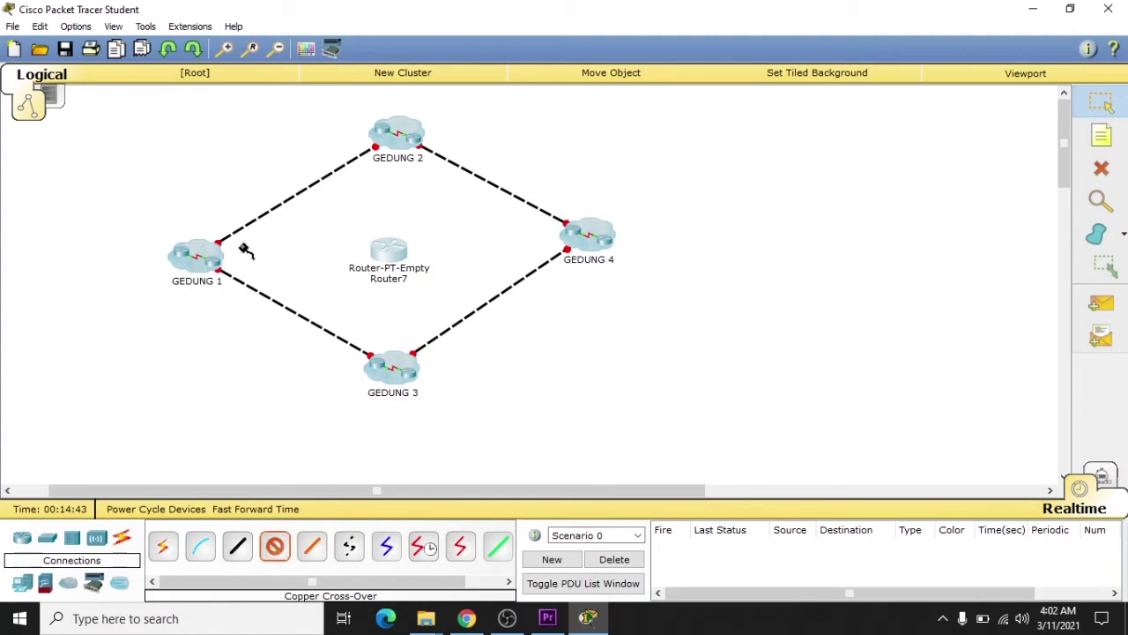
left_click(195, 253)
mouse_move(267, 269)
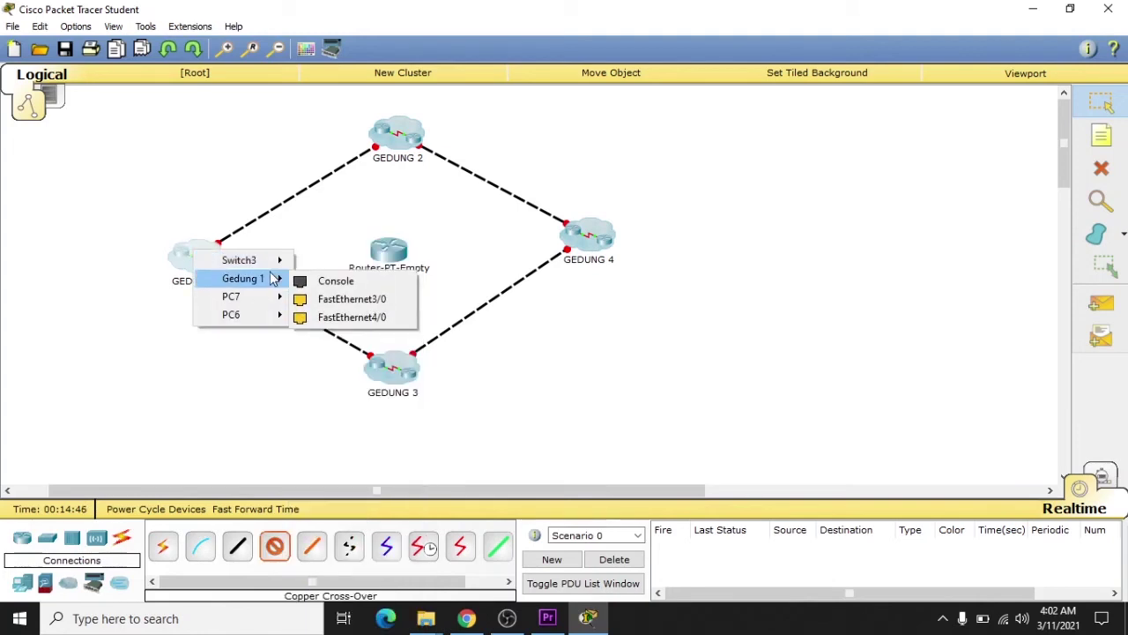
left_click(328, 298)
left_click(396, 258)
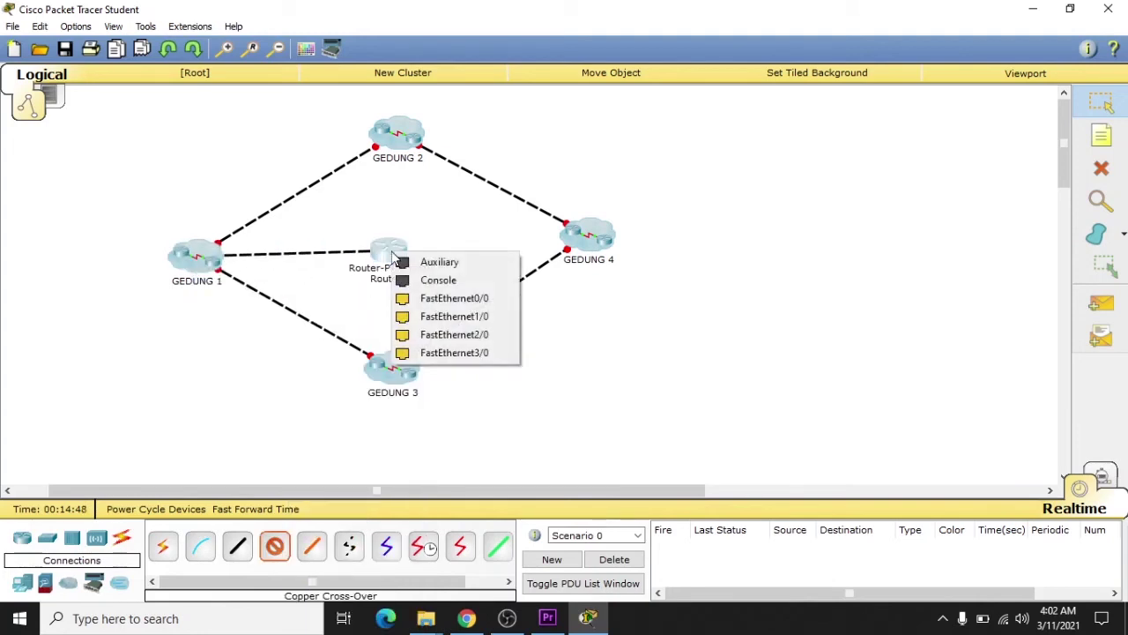
left_click(423, 297)
Run a copper cross-over cable from the Gedung 3 router's FastEthernet3/0 to the central router's FastEthernet1/0
left_click(280, 548)
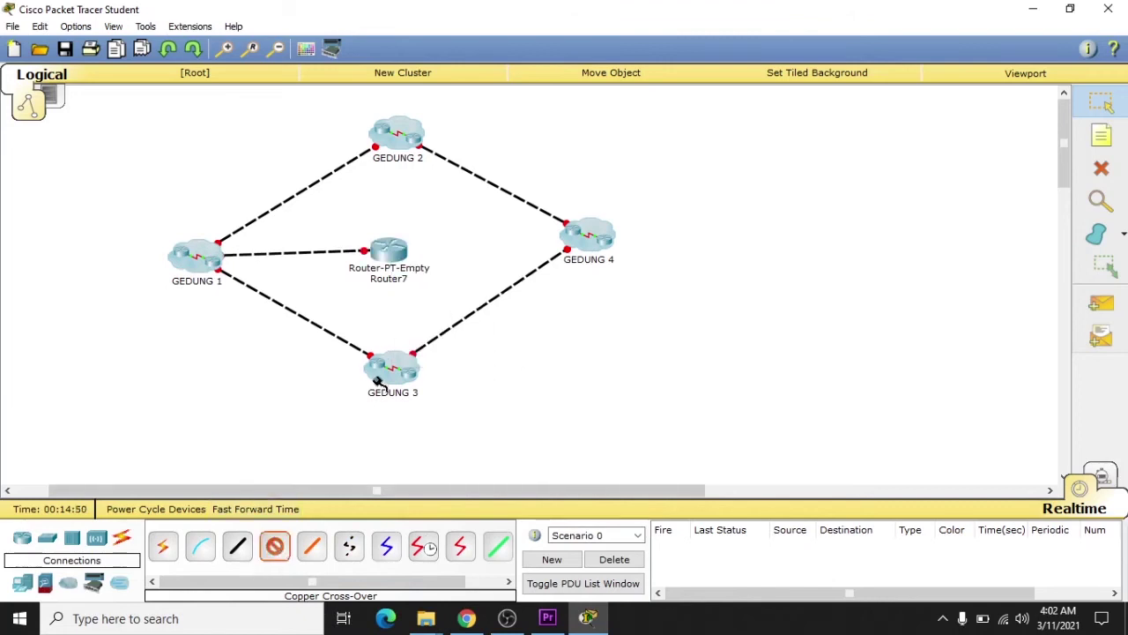
left_click(389, 370)
mouse_move(438, 387)
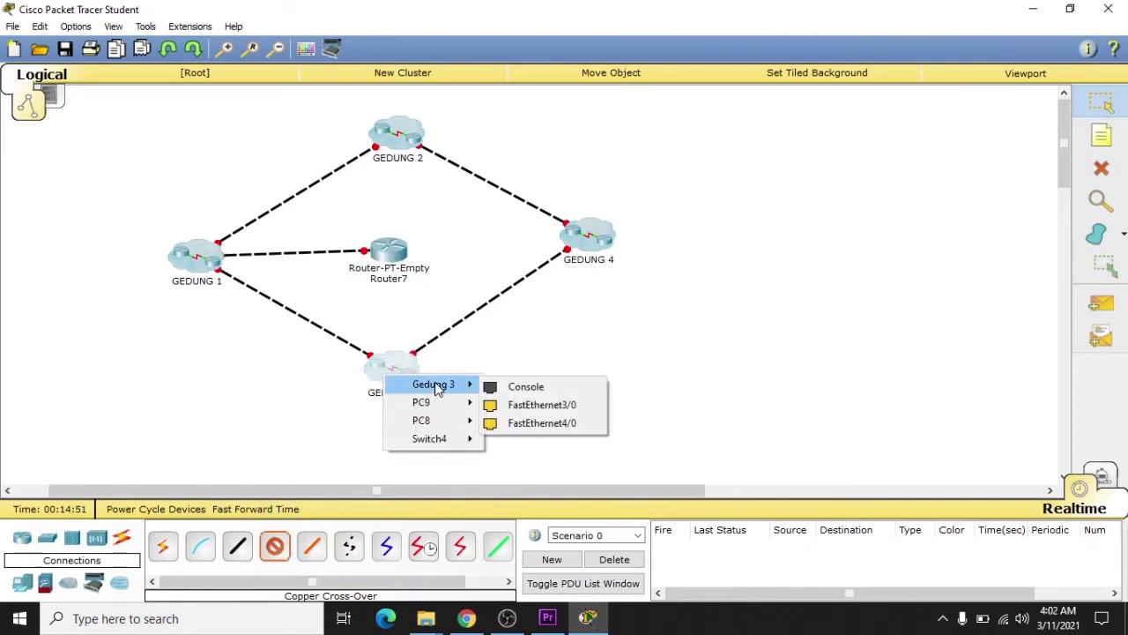
left_click(520, 404)
left_click(392, 254)
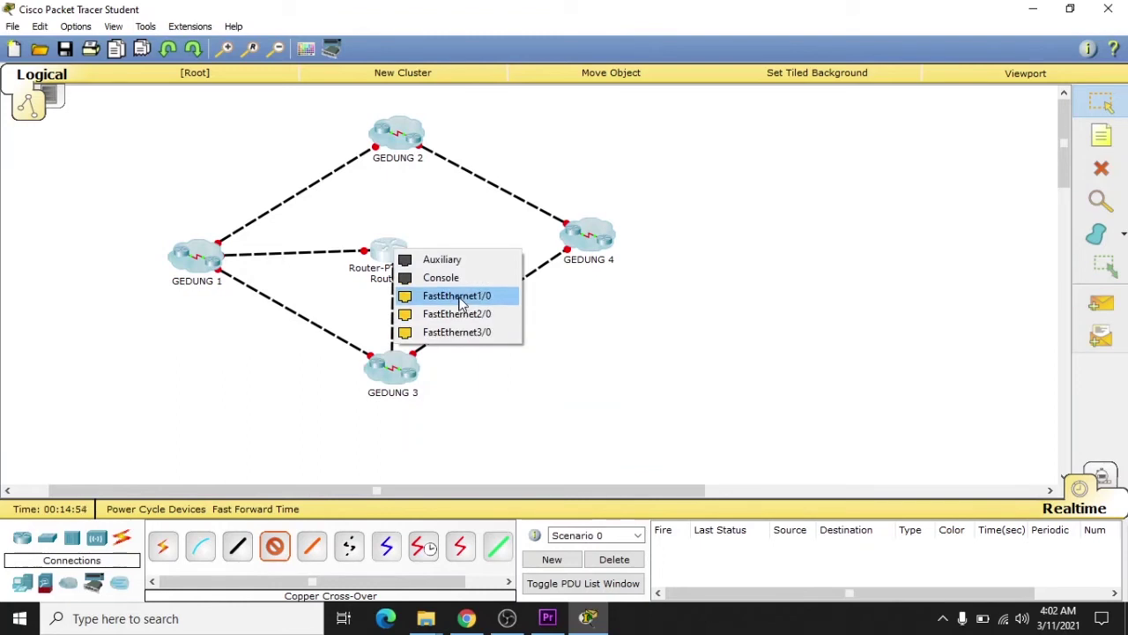
left_click(455, 297)
Run a copper cross-over cable from the Gedung 4 router's FastEthernet4/0 to the central router's FastEthernet2/0
left_click(275, 547)
left_click(610, 227)
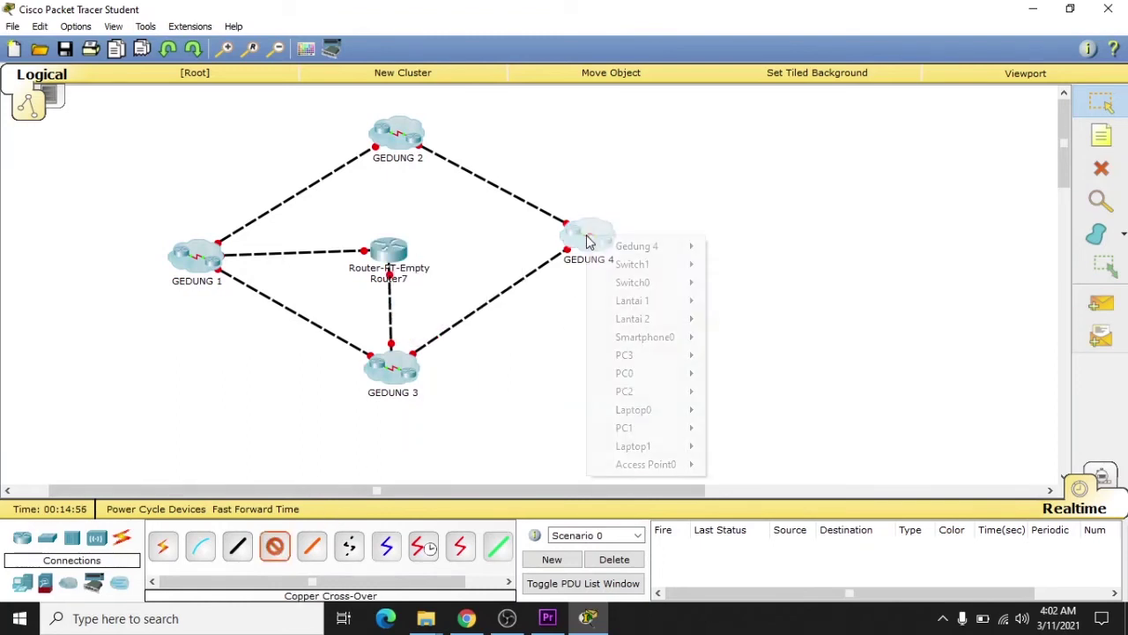
mouse_move(652, 264)
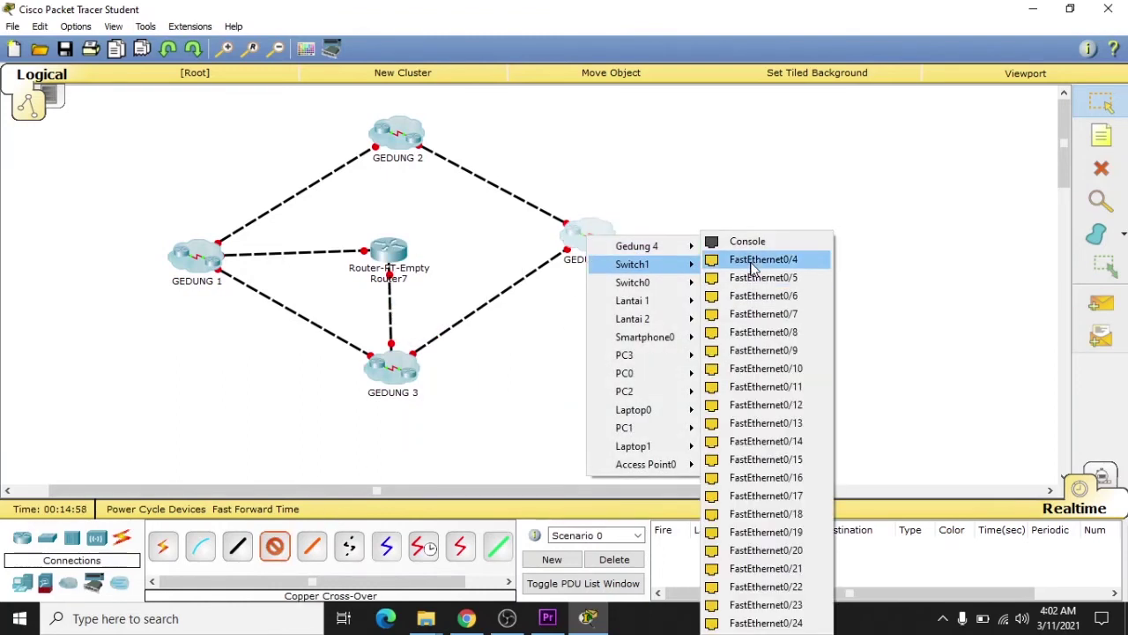
mouse_move(661, 246)
left_click(731, 266)
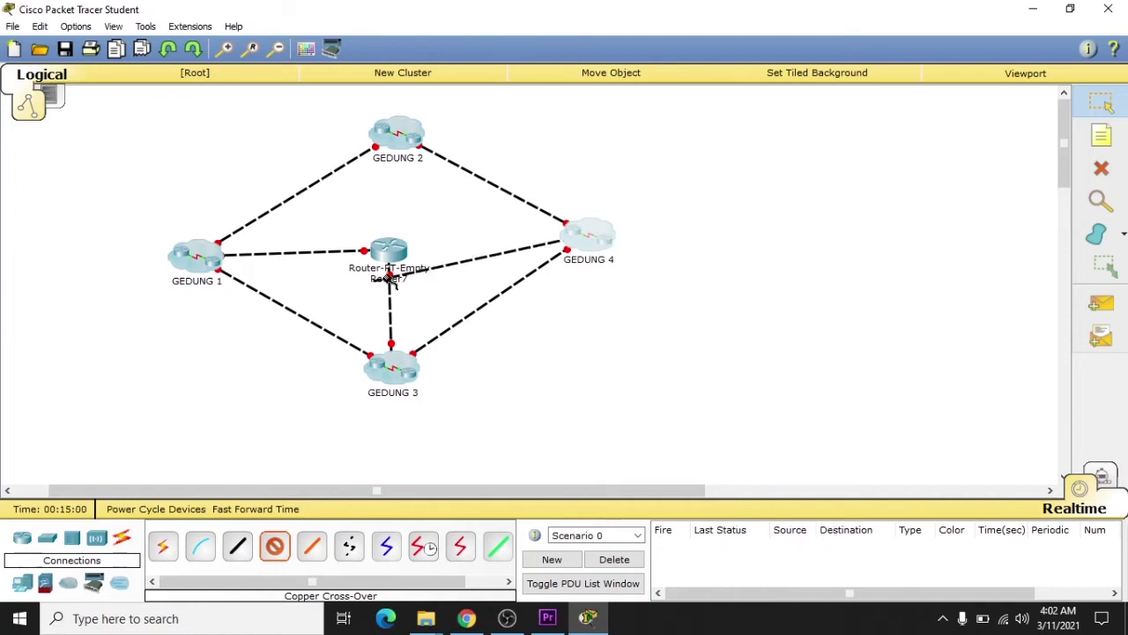
left_click(392, 251)
left_click(429, 302)
Run a copper cross-over cable from the Gedung 2 router in its cluster to the central router's FastEthernet3/0
left_click(274, 546)
left_click(398, 132)
mouse_move(447, 158)
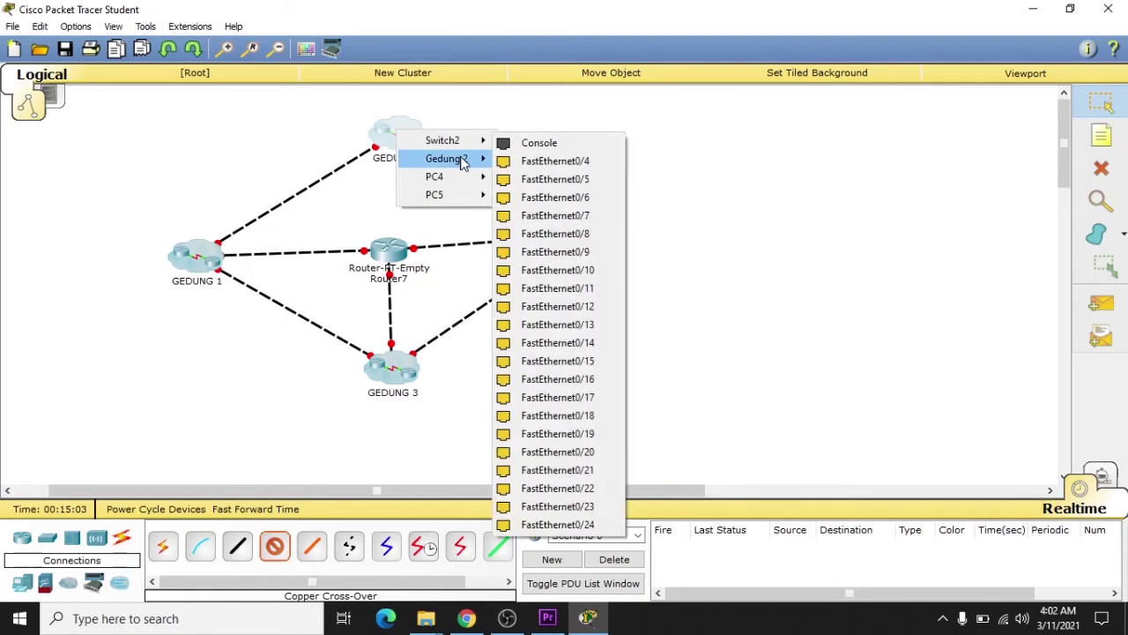
left_click(534, 179)
left_click(394, 253)
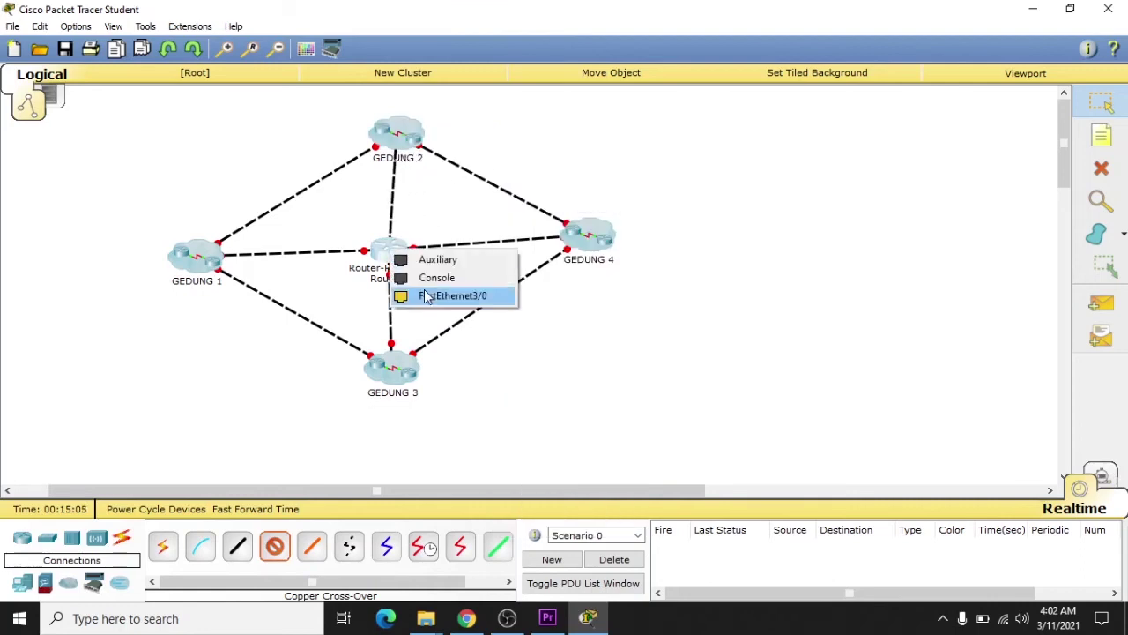
left_click(430, 297)
Rename the central router PENGHUBUNG and adjust its position slightly between the four clusters
left_click_drag(393, 247, 403, 249)
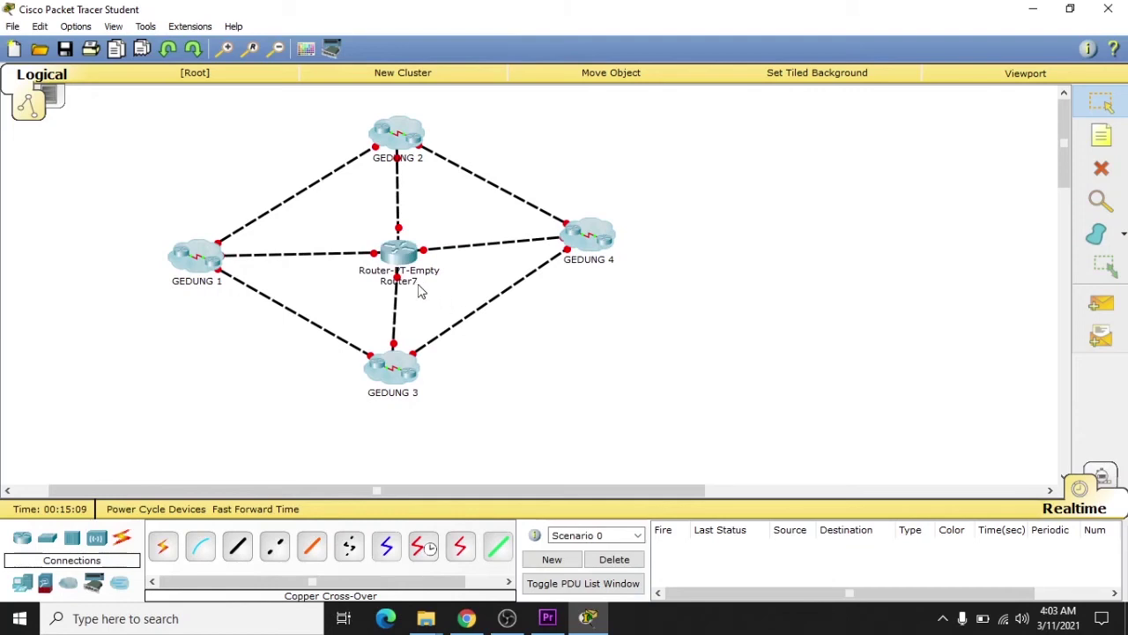
left_click(413, 282)
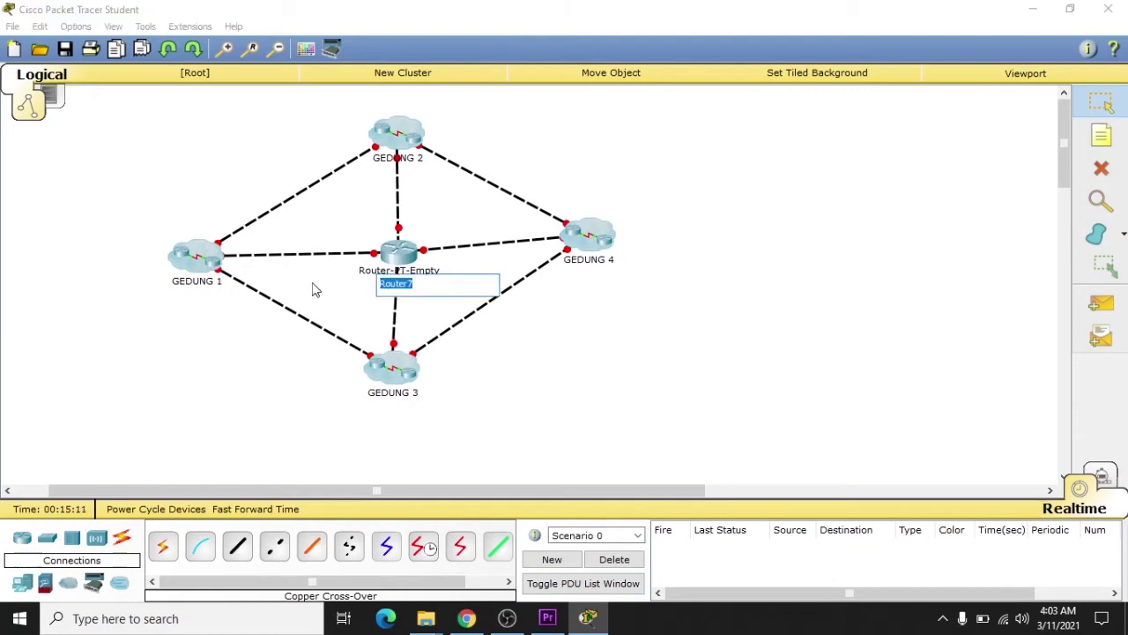
type("PENGHUBUNG")
key("Return")
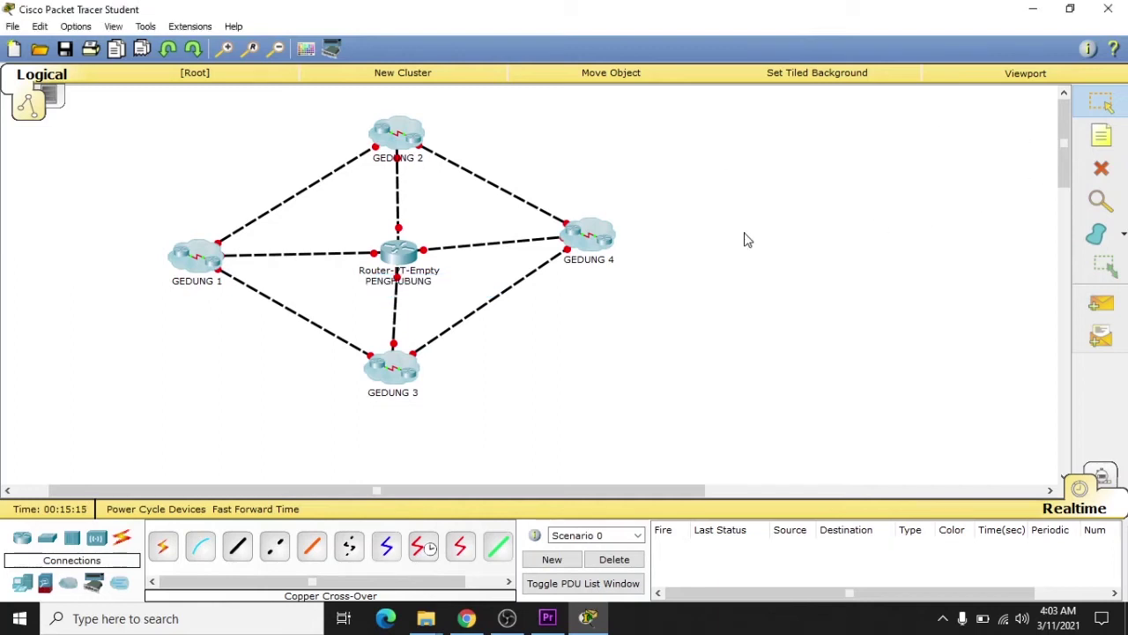
left_click_drag(410, 252, 404, 251)
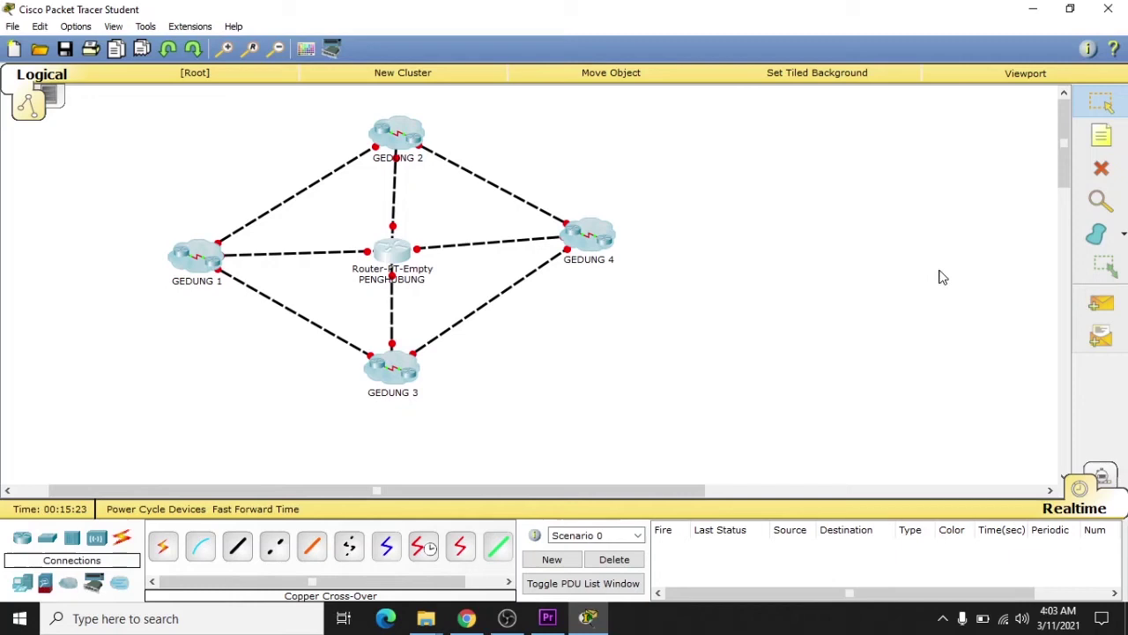
Add a note reading 192.168.1.0/24 and position it beside the link between GEDUNG 1 and GEDUNG 2
left_click(1102, 135)
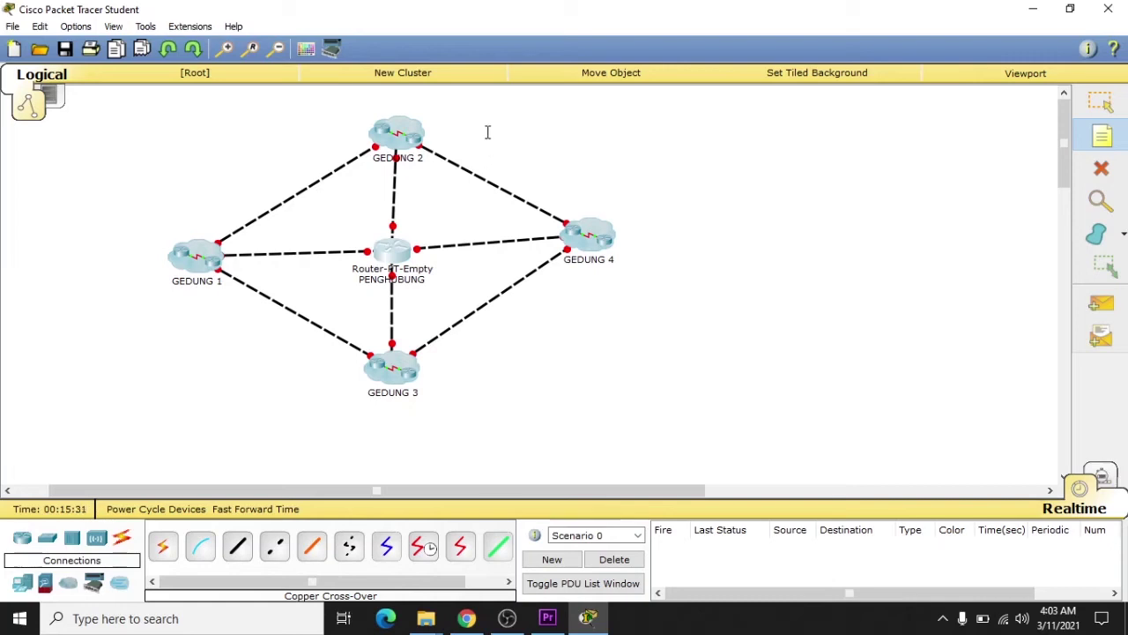
left_click(460, 144)
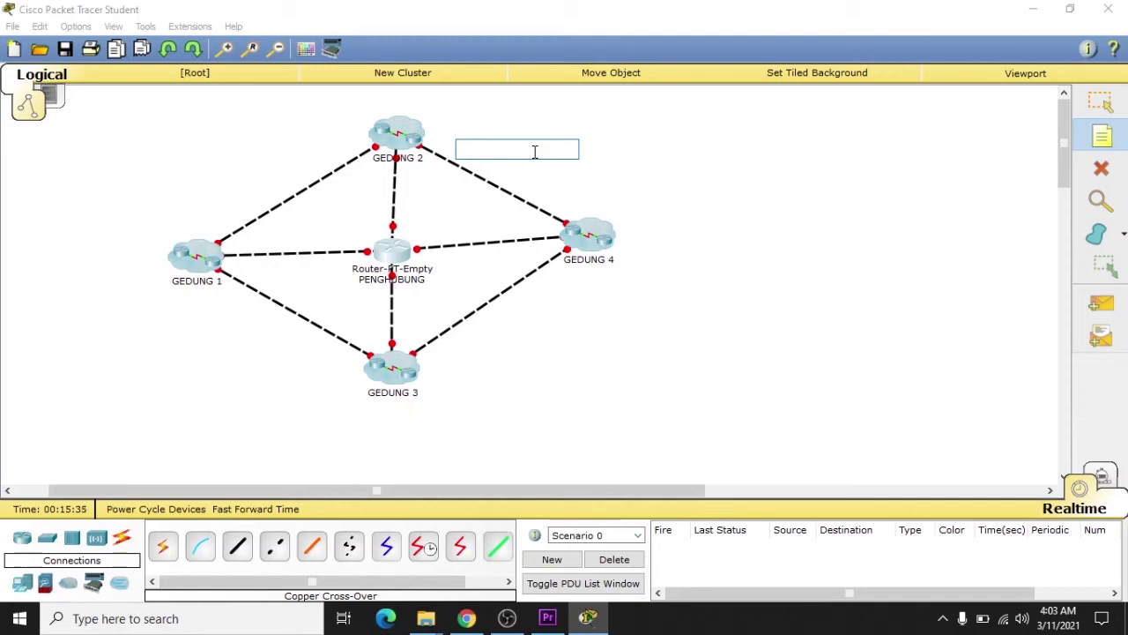
type("192.168.1.0/24")
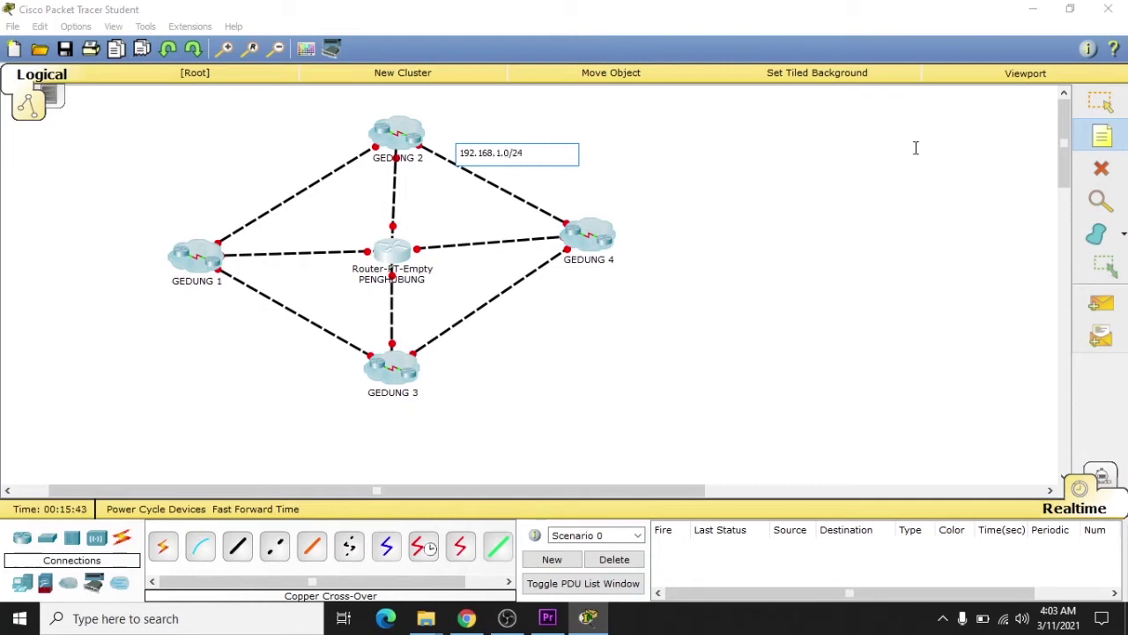
left_click(1100, 103)
left_click_drag(500, 157, 274, 185)
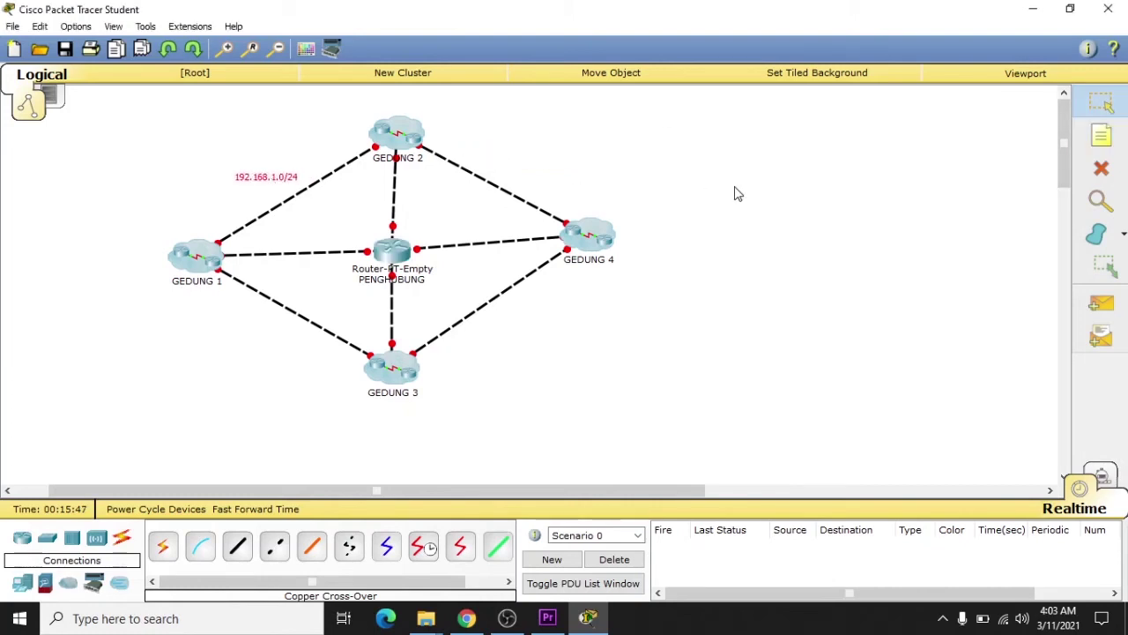
Add a note reading 192.168.2.0/24 beside the link between GEDUNG 2 and GEDUNG 4
left_click(1102, 141)
left_click(512, 165)
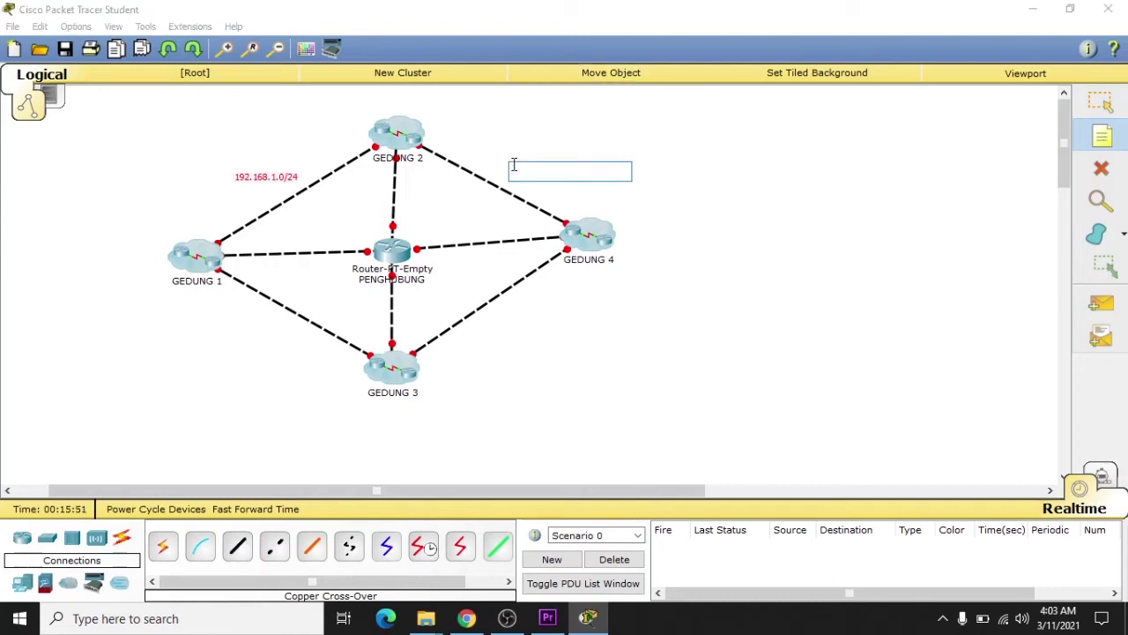
type("192.168.2.0/24")
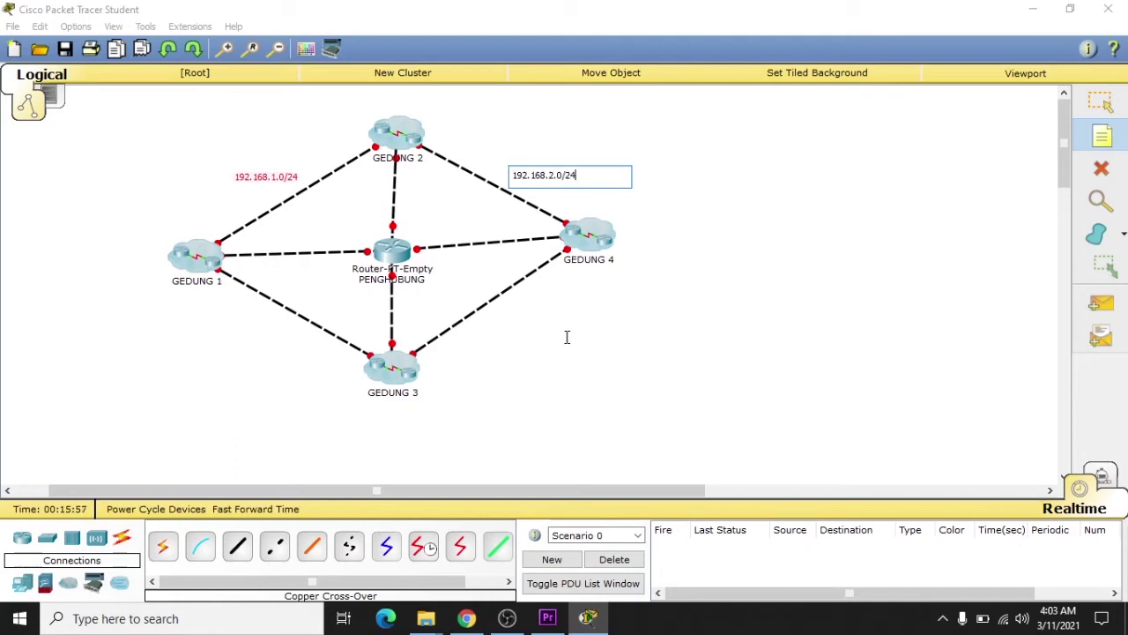
Add a network address note starting with 192. beside the link between GEDUNG 3 and GEDUNG 4
left_click(485, 353)
type("192.")
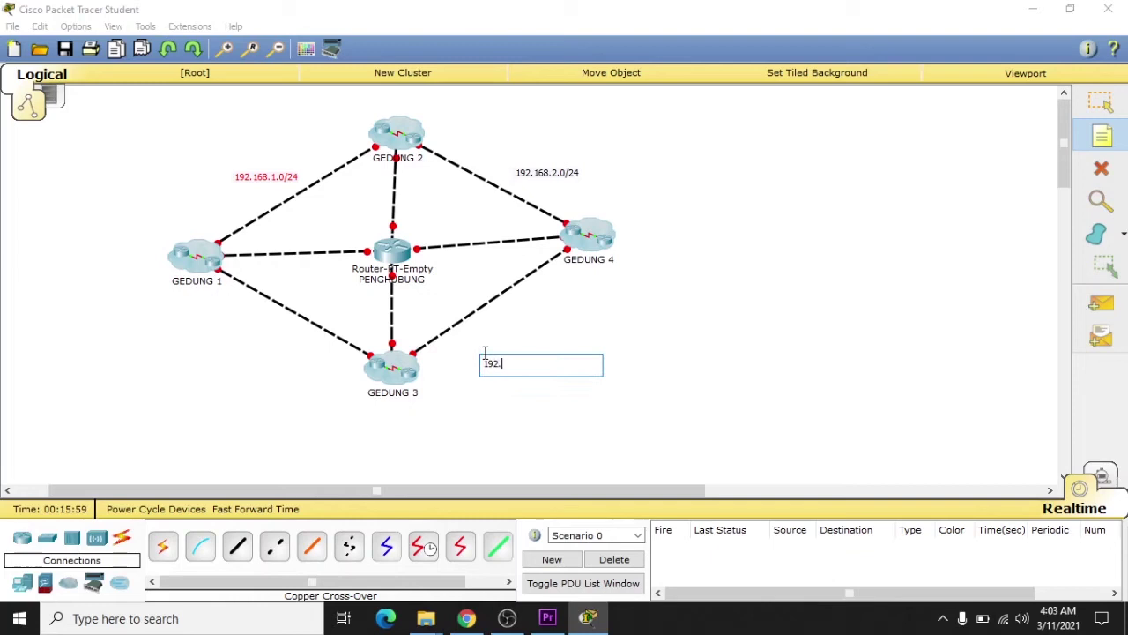